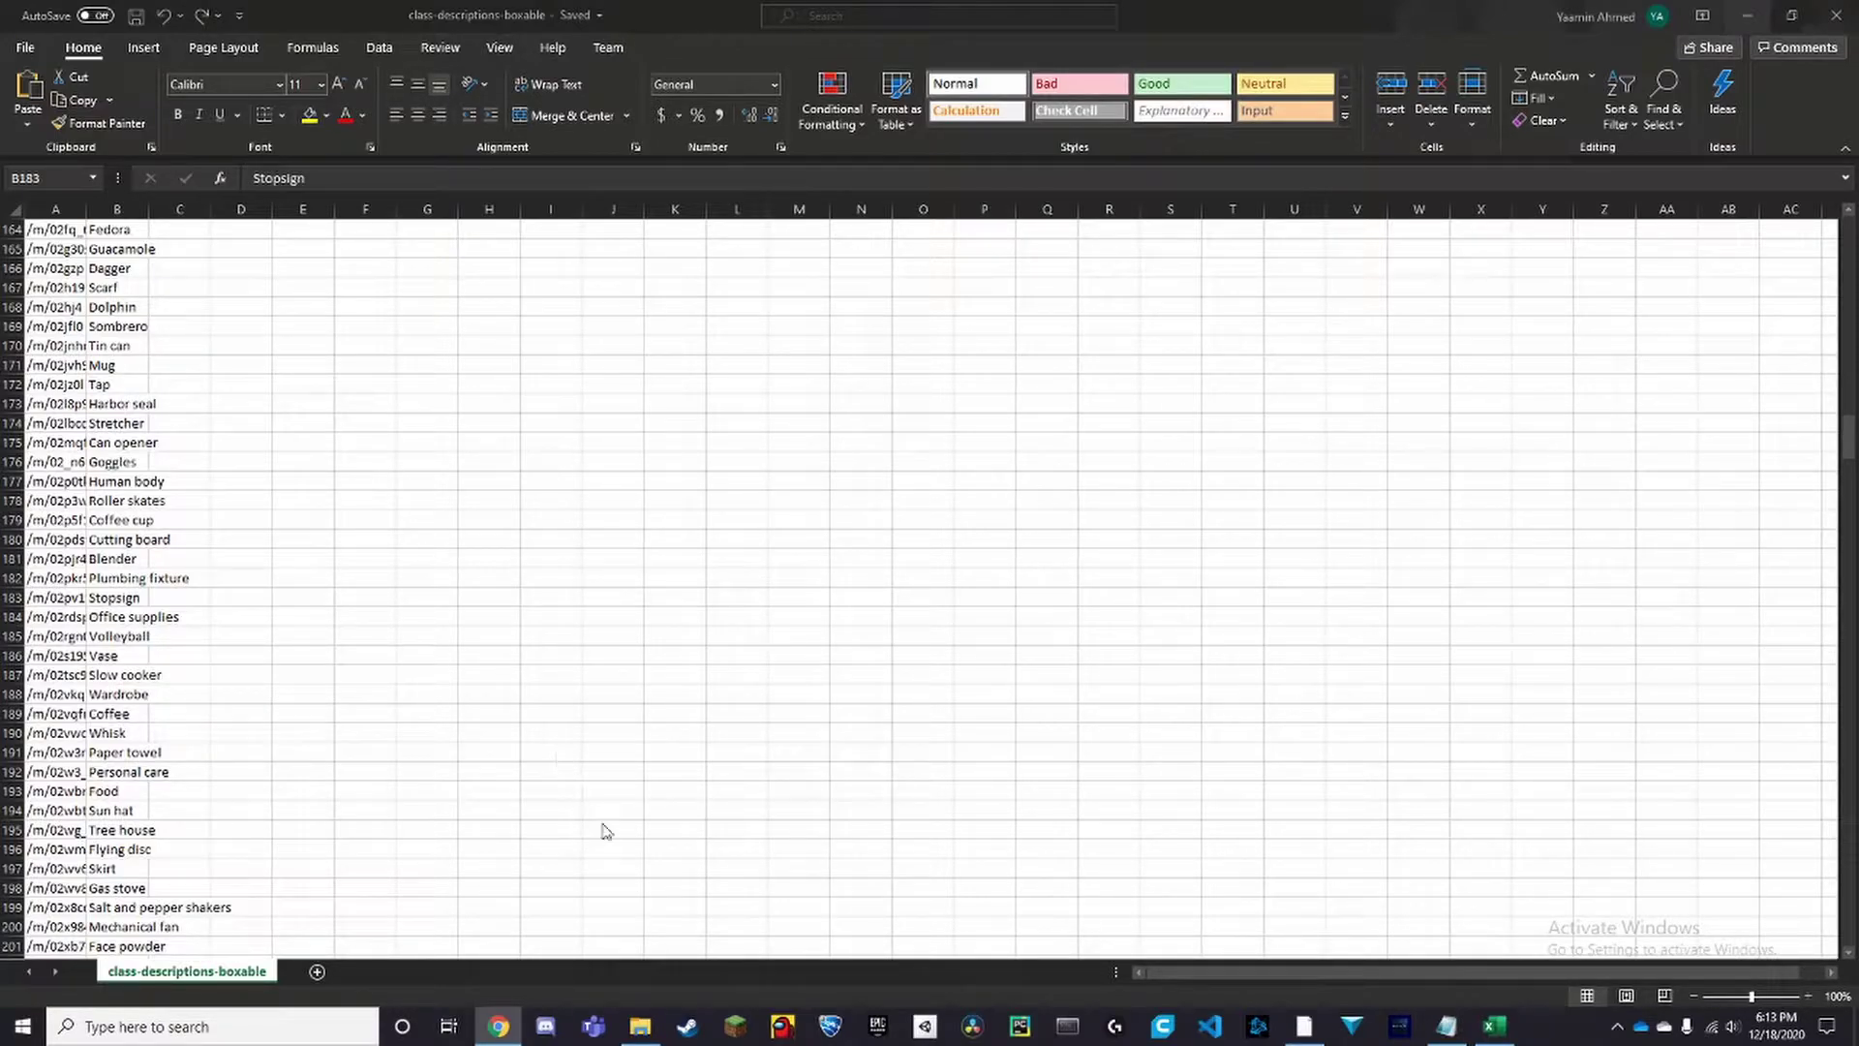
# Switch to File Explorer and open the train folder under OIDv4_ToolKit\OID\Dataset
pyautogui.click(641, 1031)
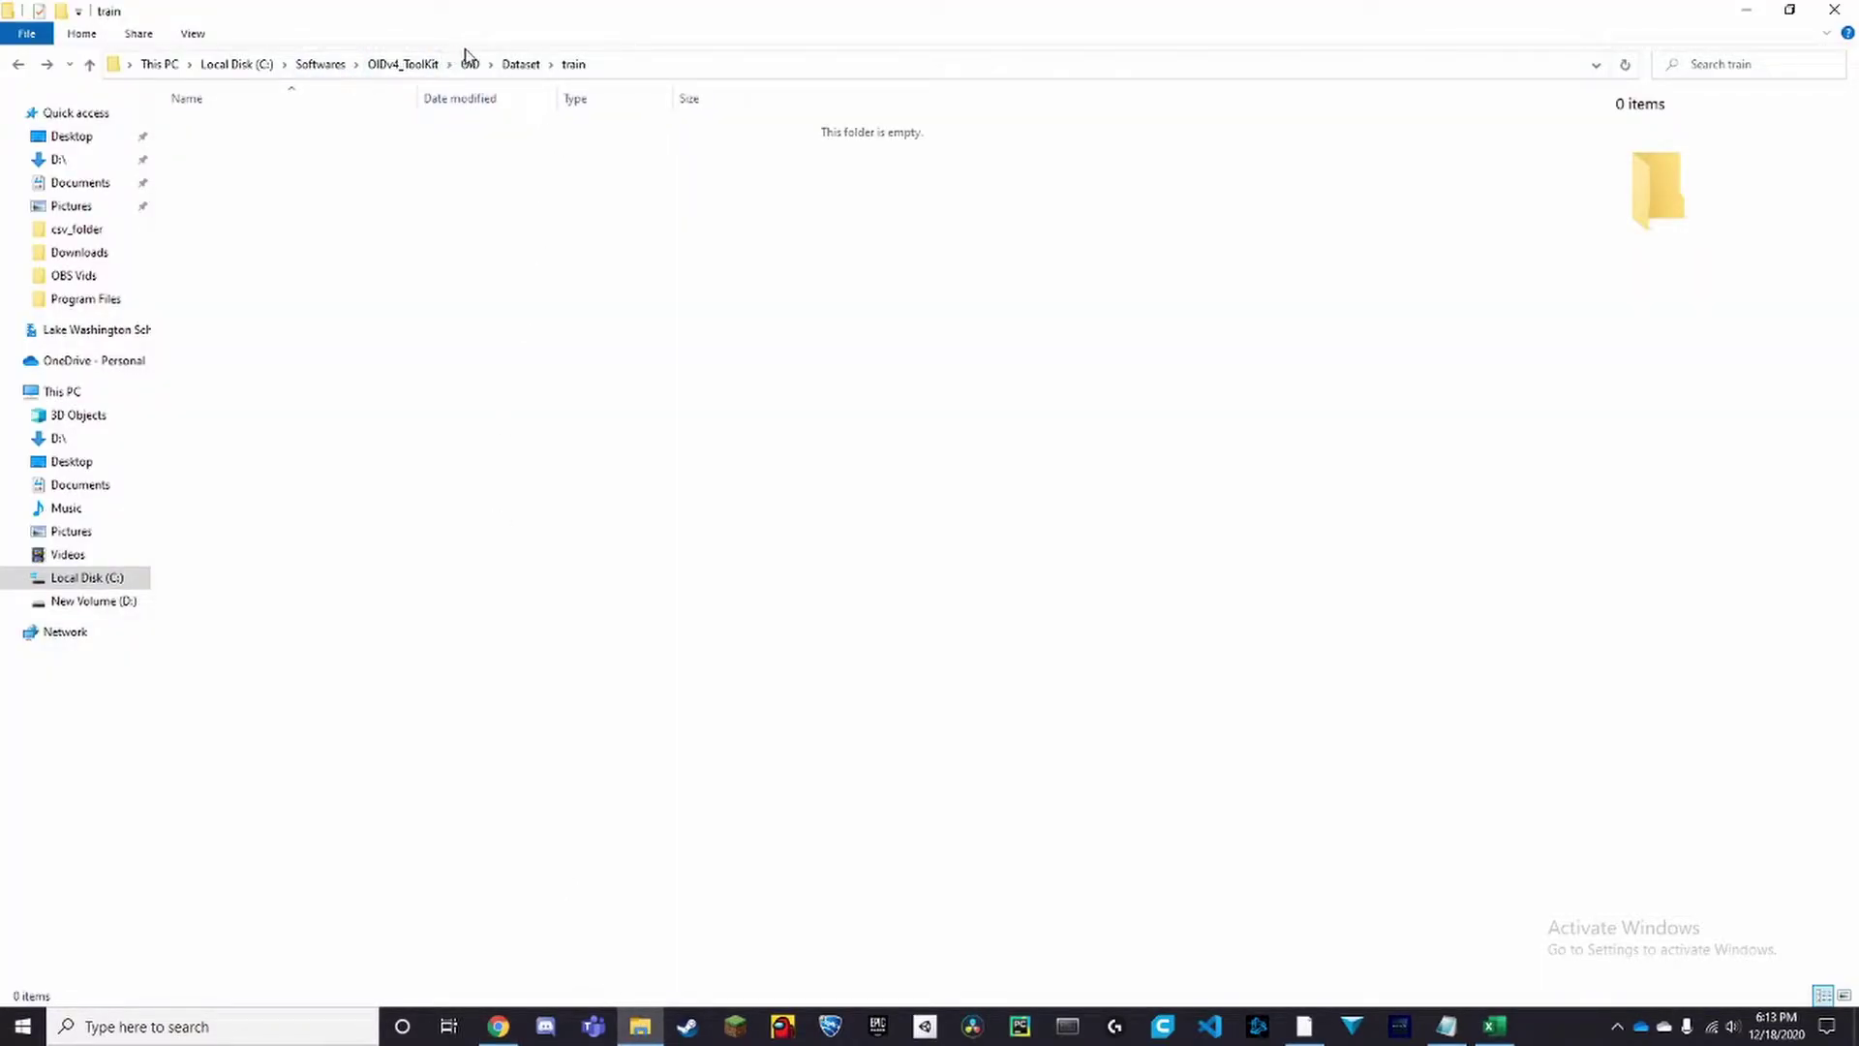
pyautogui.click(434, 66)
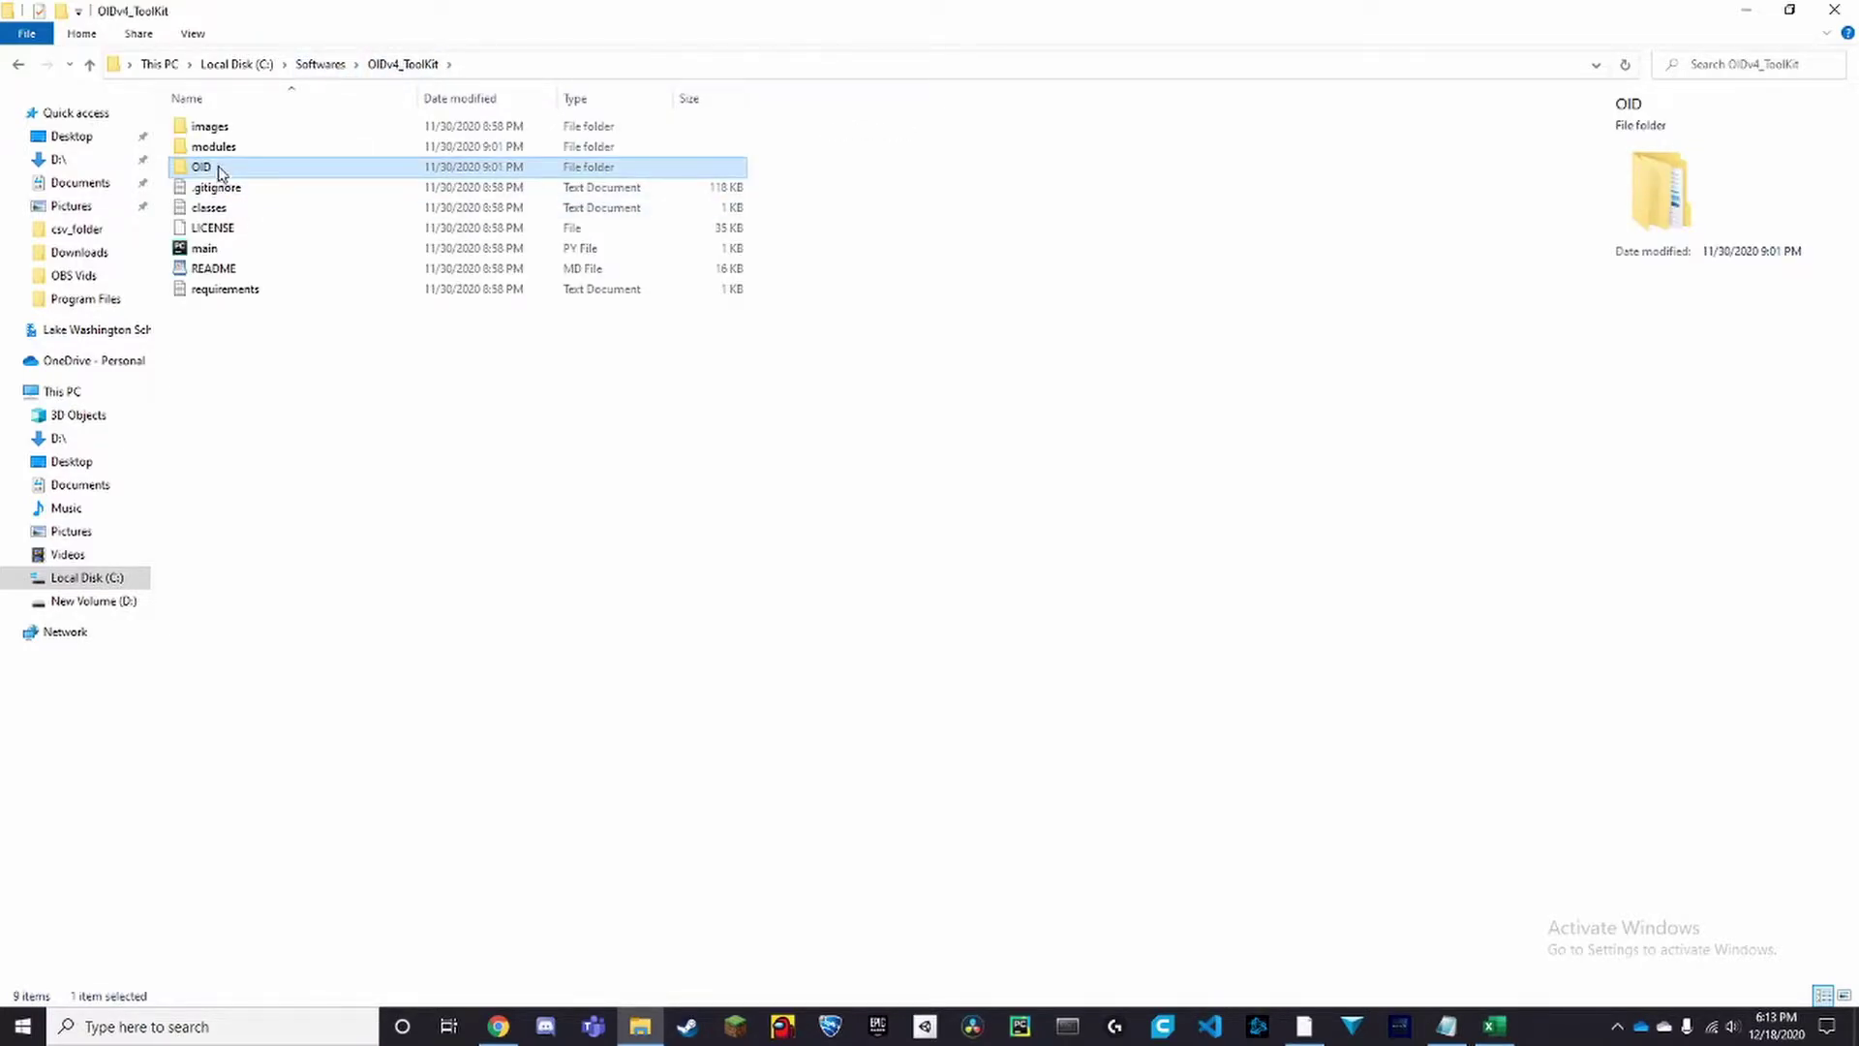
pyautogui.doubleClick(220, 170)
pyautogui.doubleClick(236, 150)
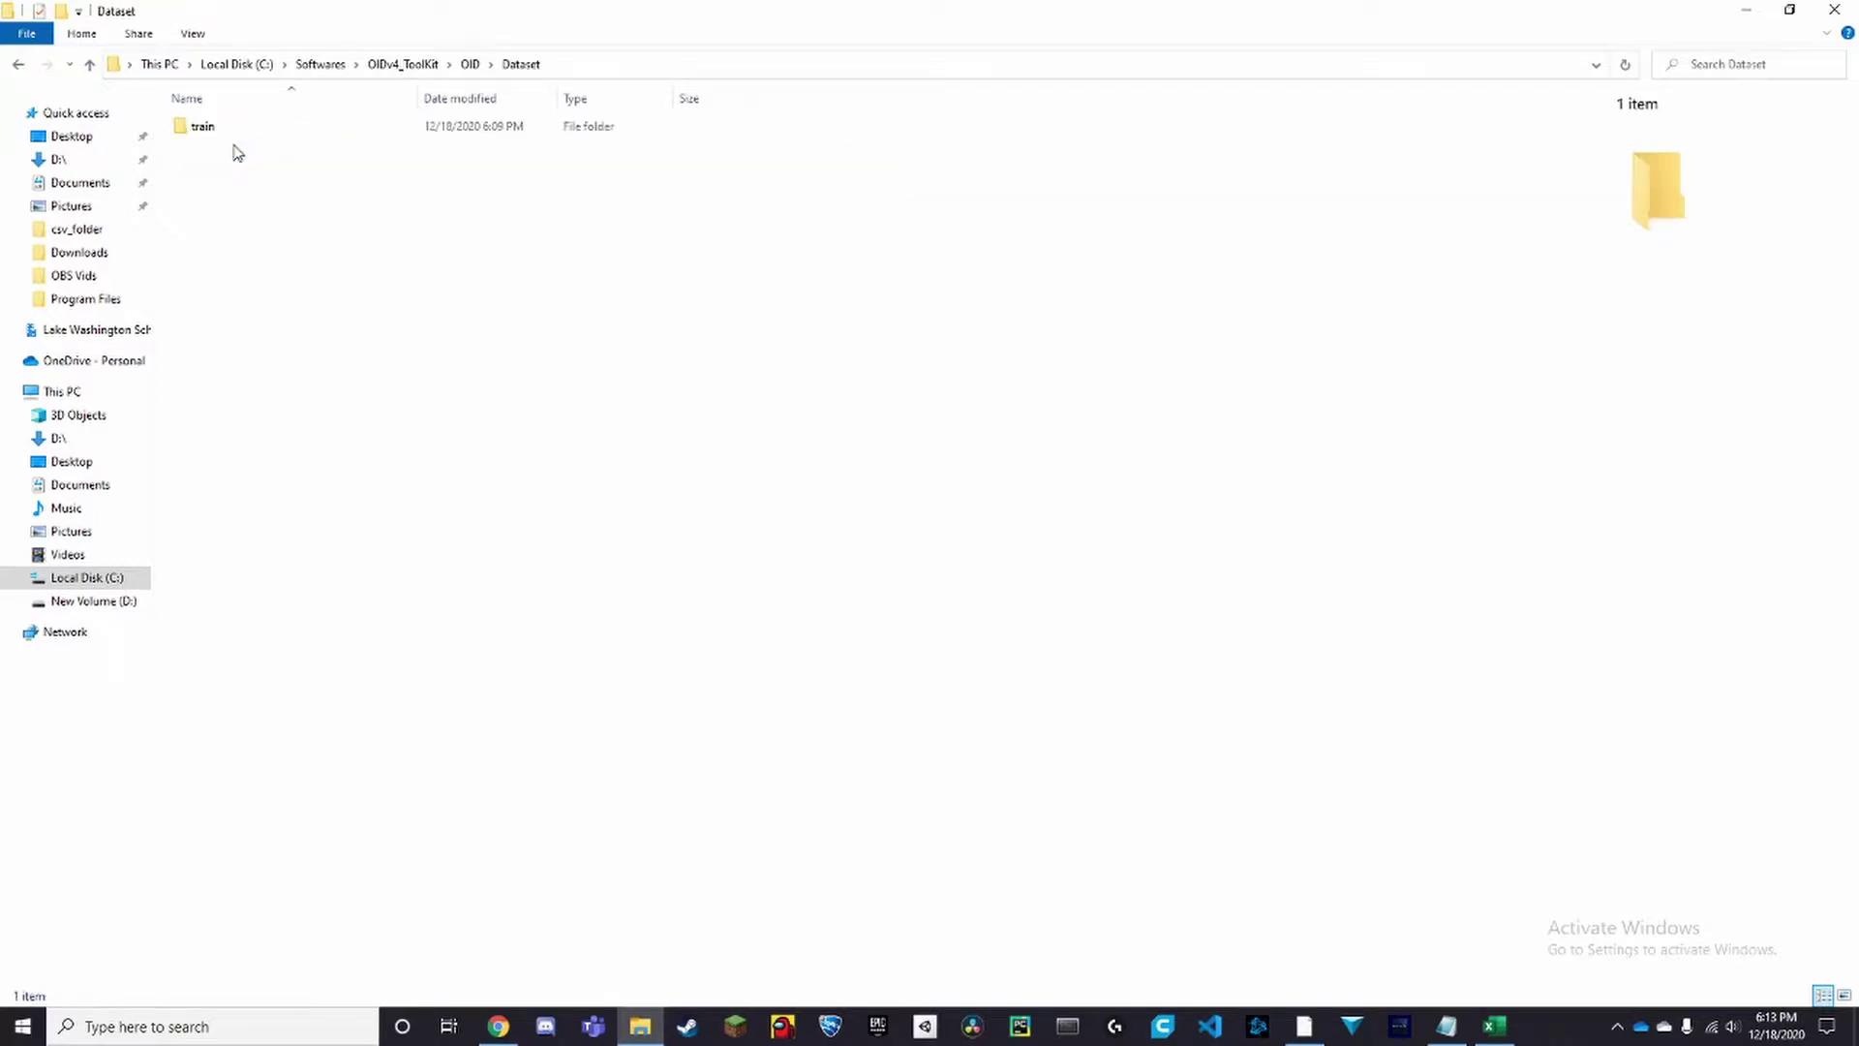
pyautogui.click(236, 127)
pyautogui.doubleClick(244, 132)
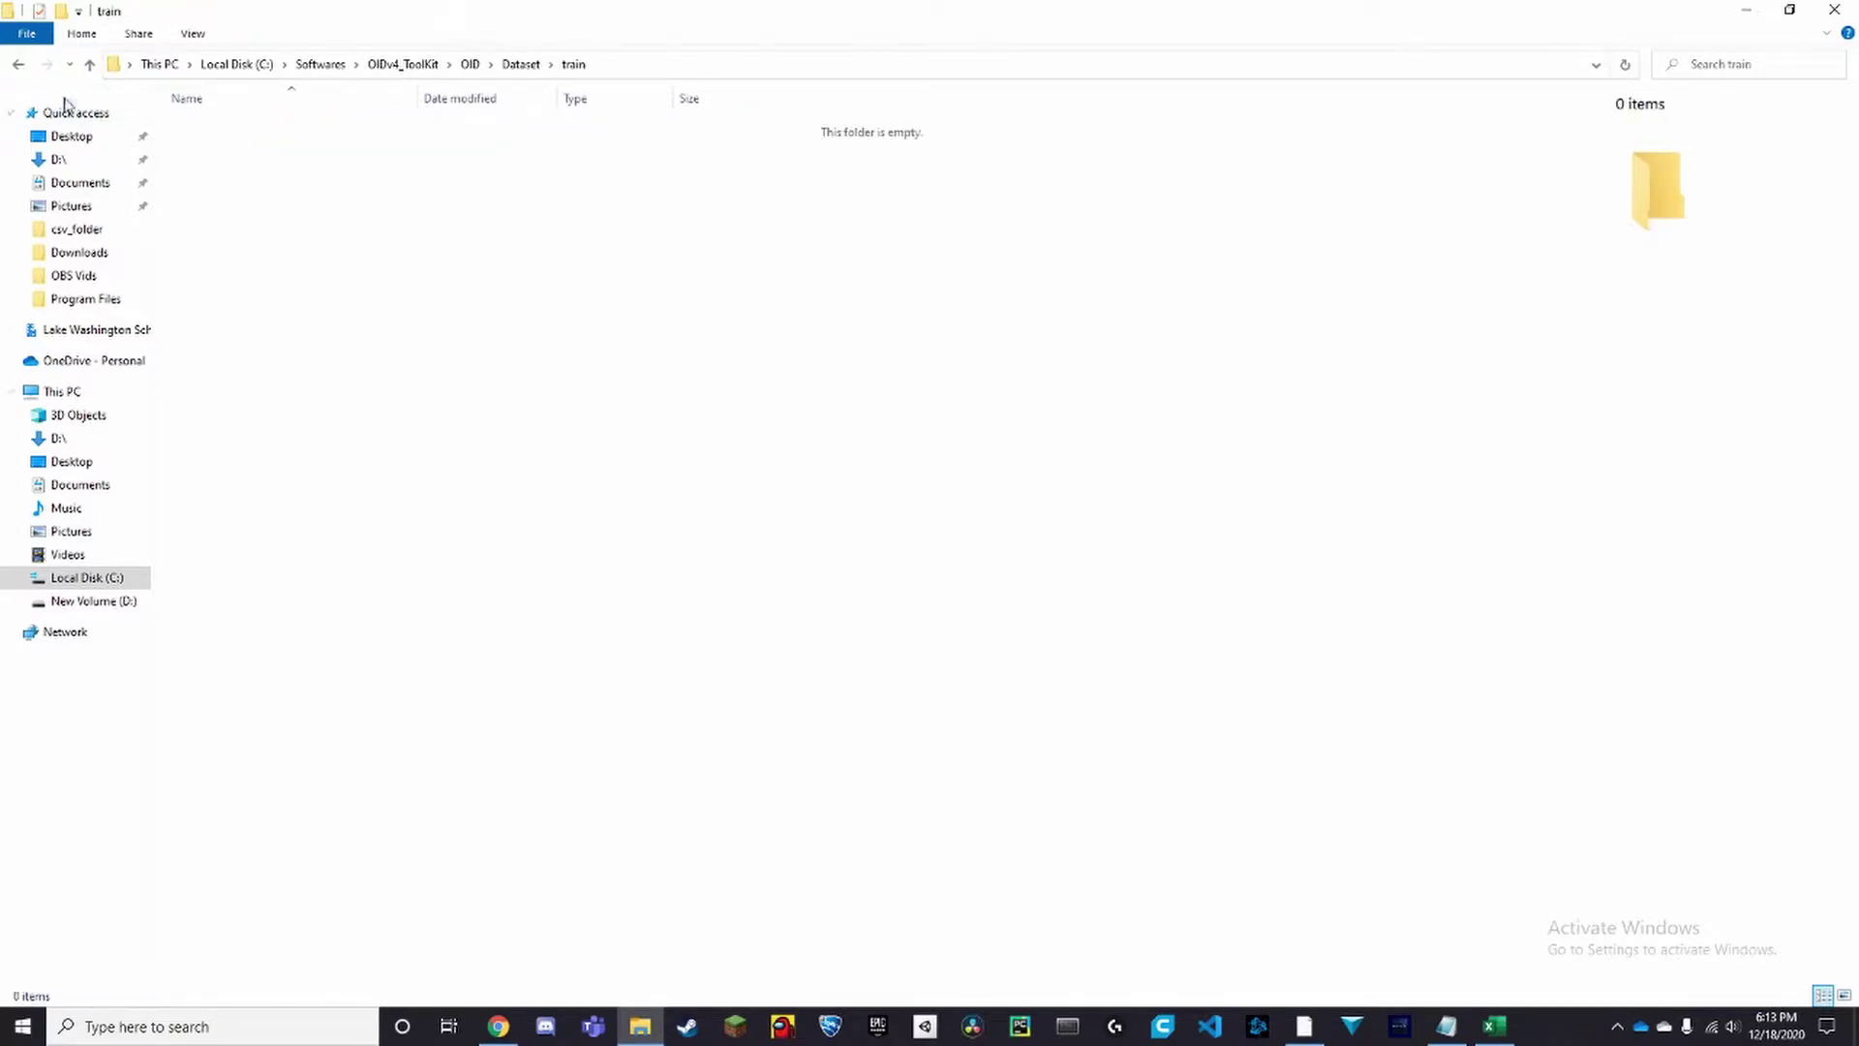
# Return to the OID folder and open csv_folder to view its CSV files
pyautogui.click(20, 64)
pyautogui.click(19, 64)
pyautogui.click(219, 126)
pyautogui.doubleClick(237, 126)
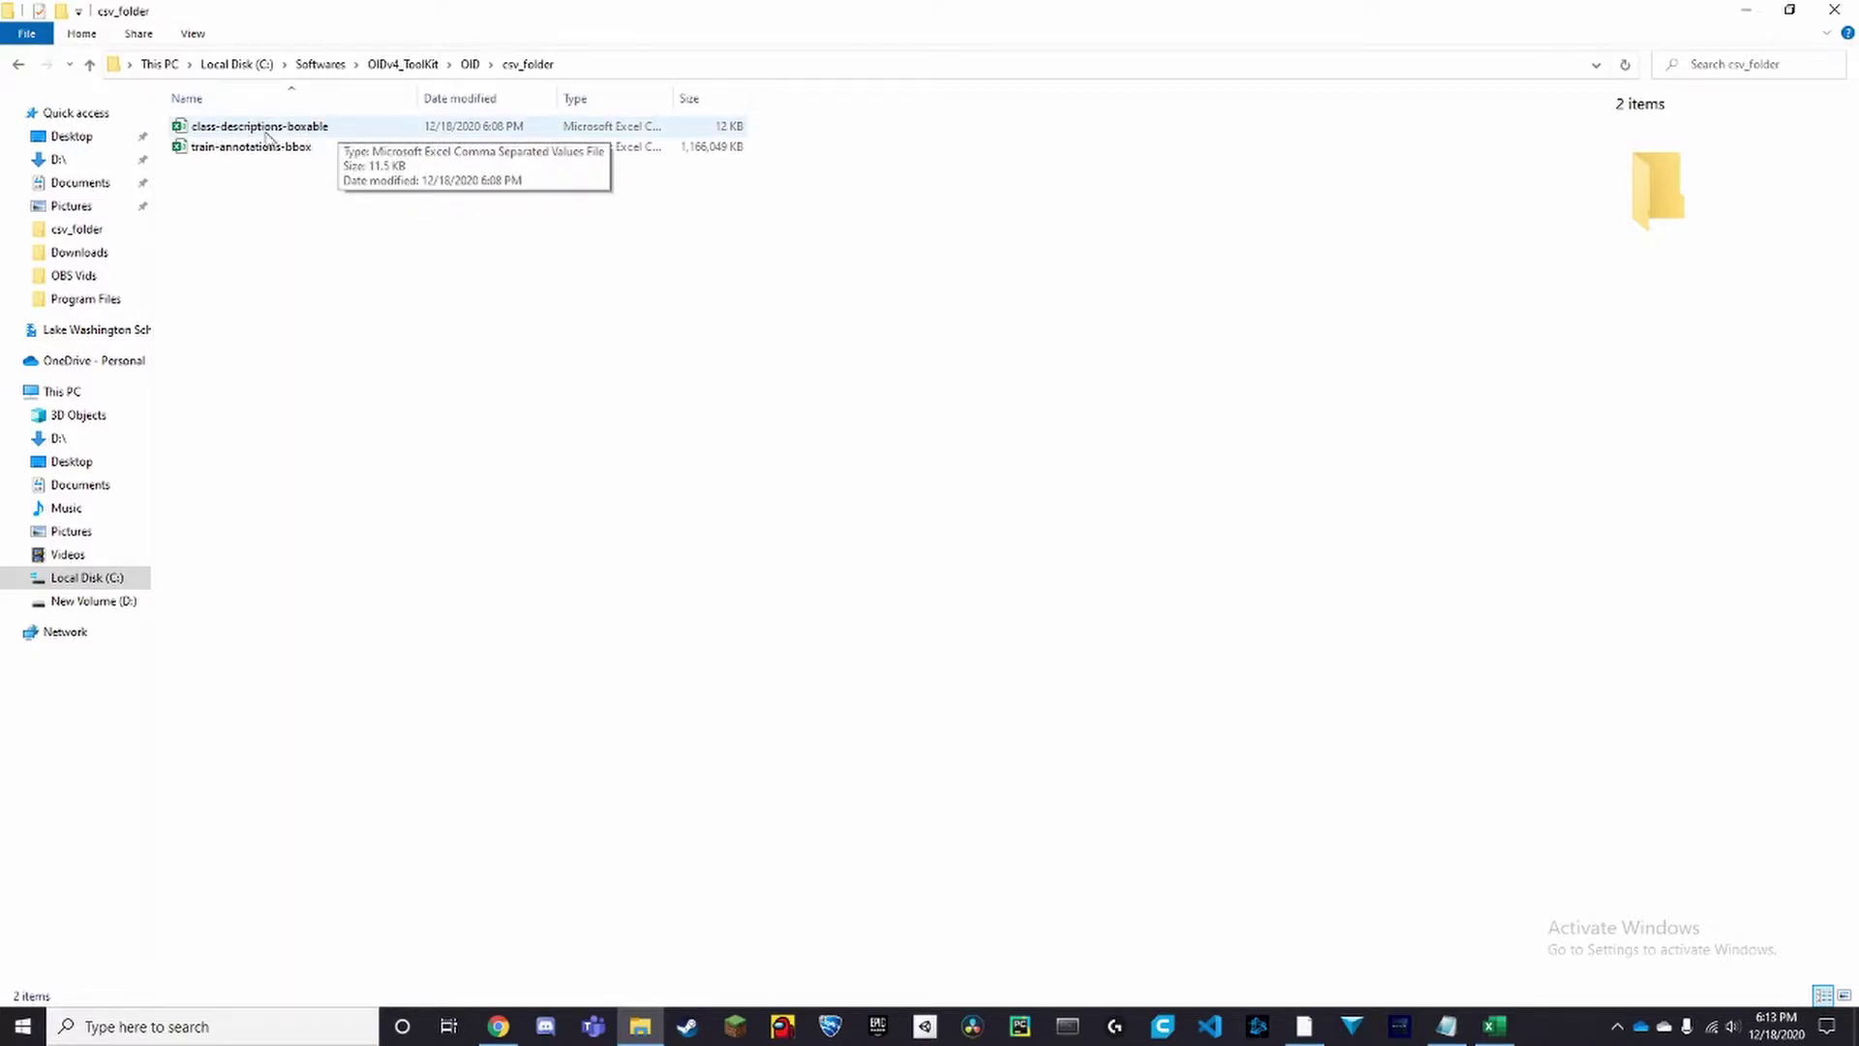
# Switch to Excel and look through the available class names in the class-descriptions-boxable sheet
pyautogui.click(1497, 1028)
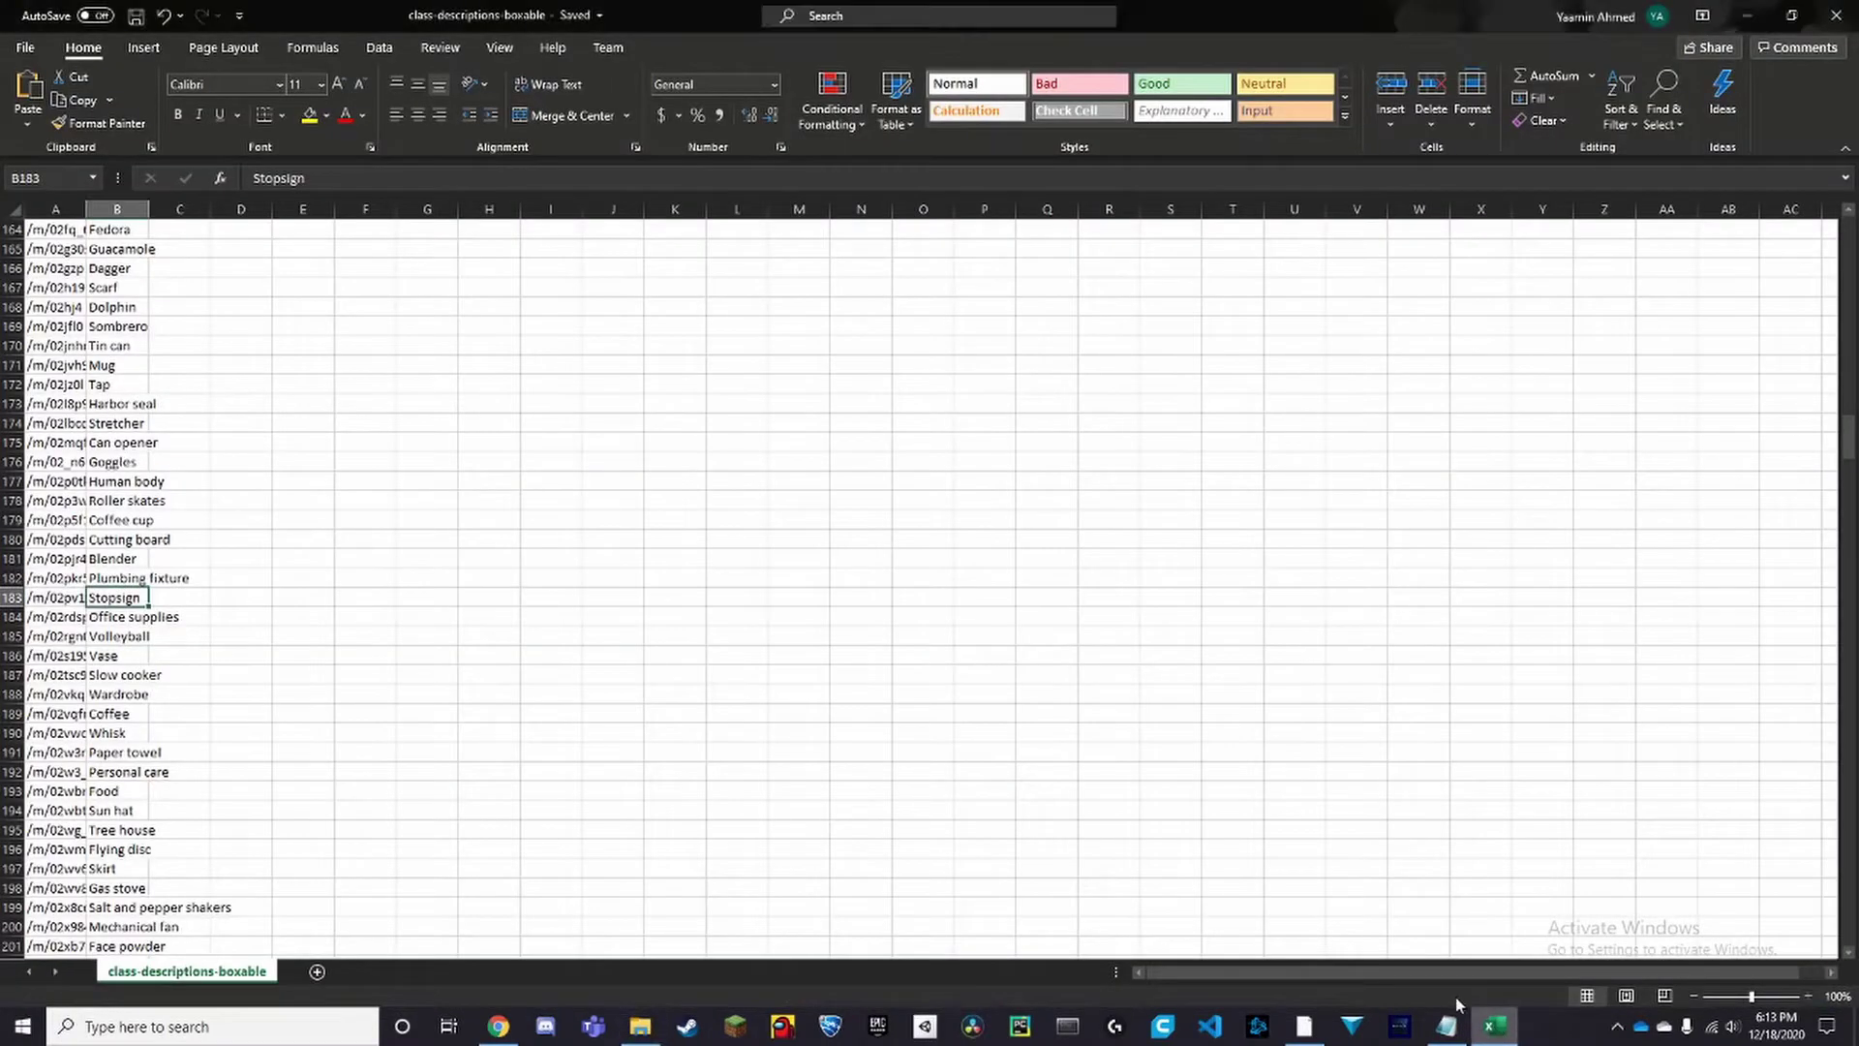
pyautogui.scroll(15, 280, 600)
pyautogui.scroll(7, 301, 604)
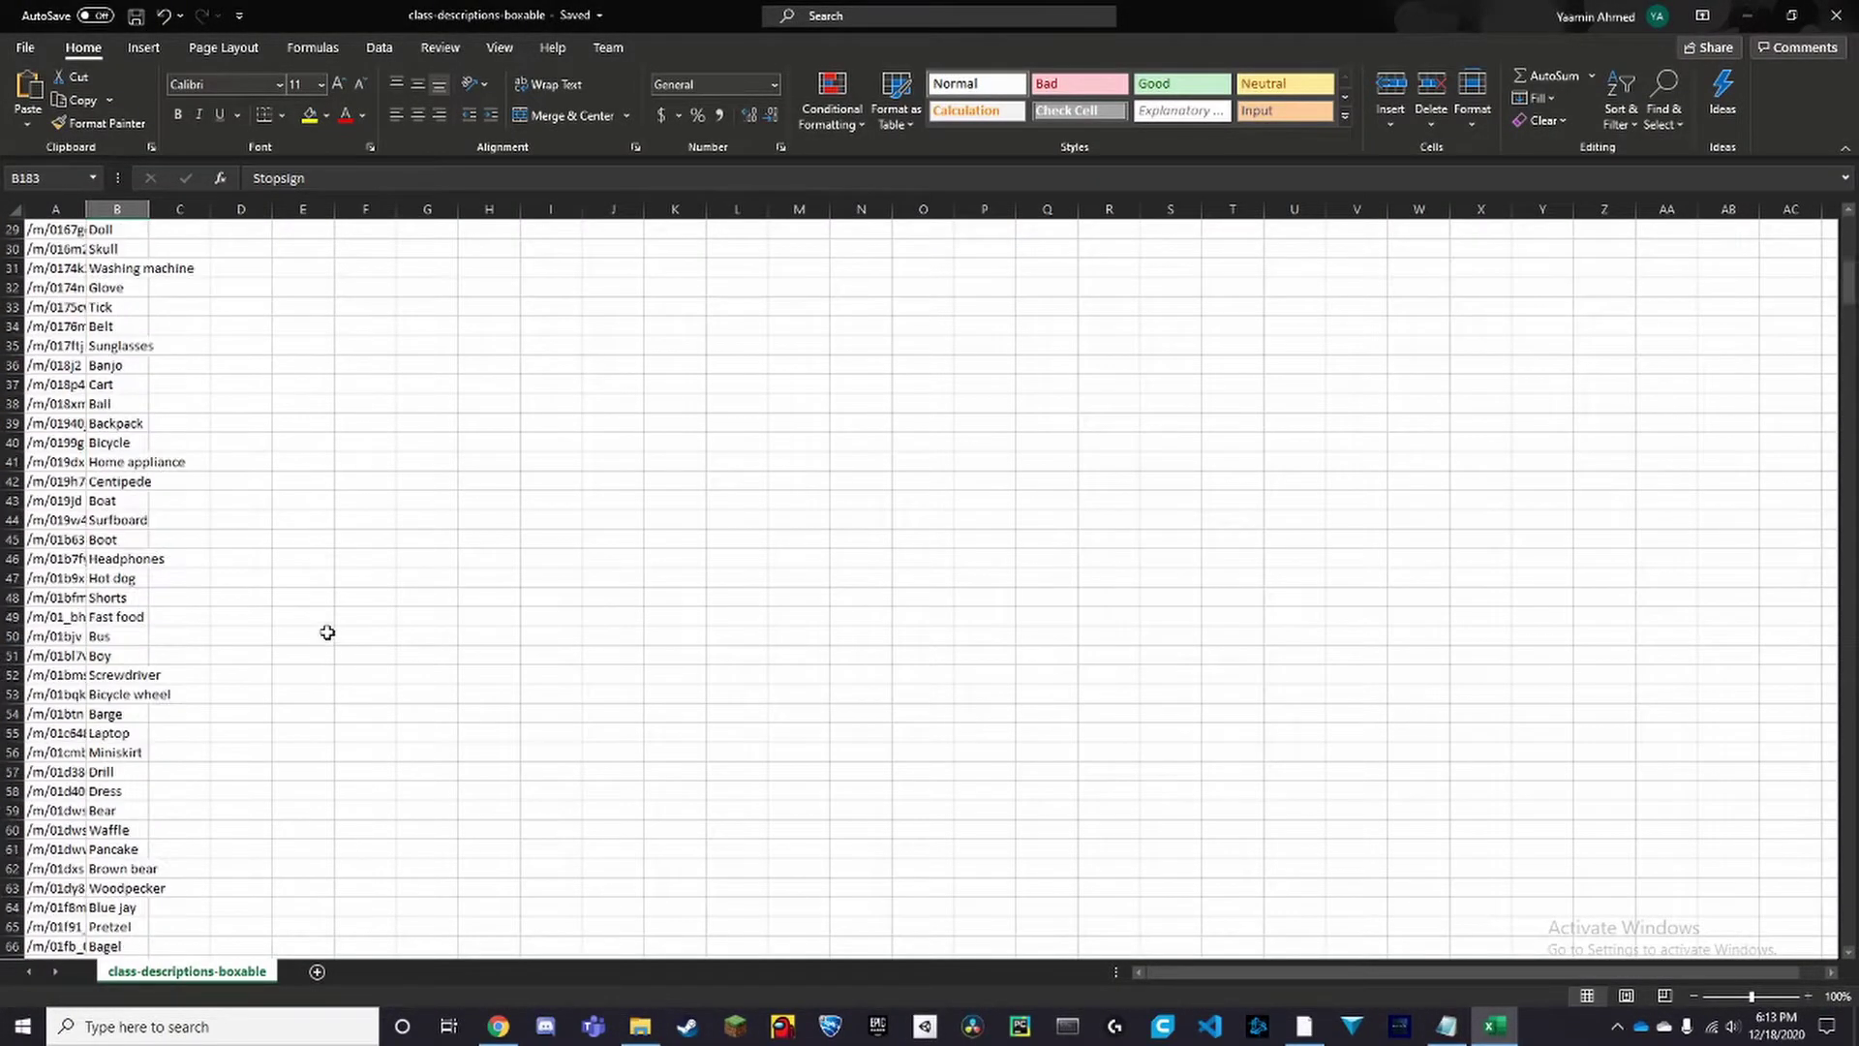
pyautogui.scroll(-20, 318, 547)
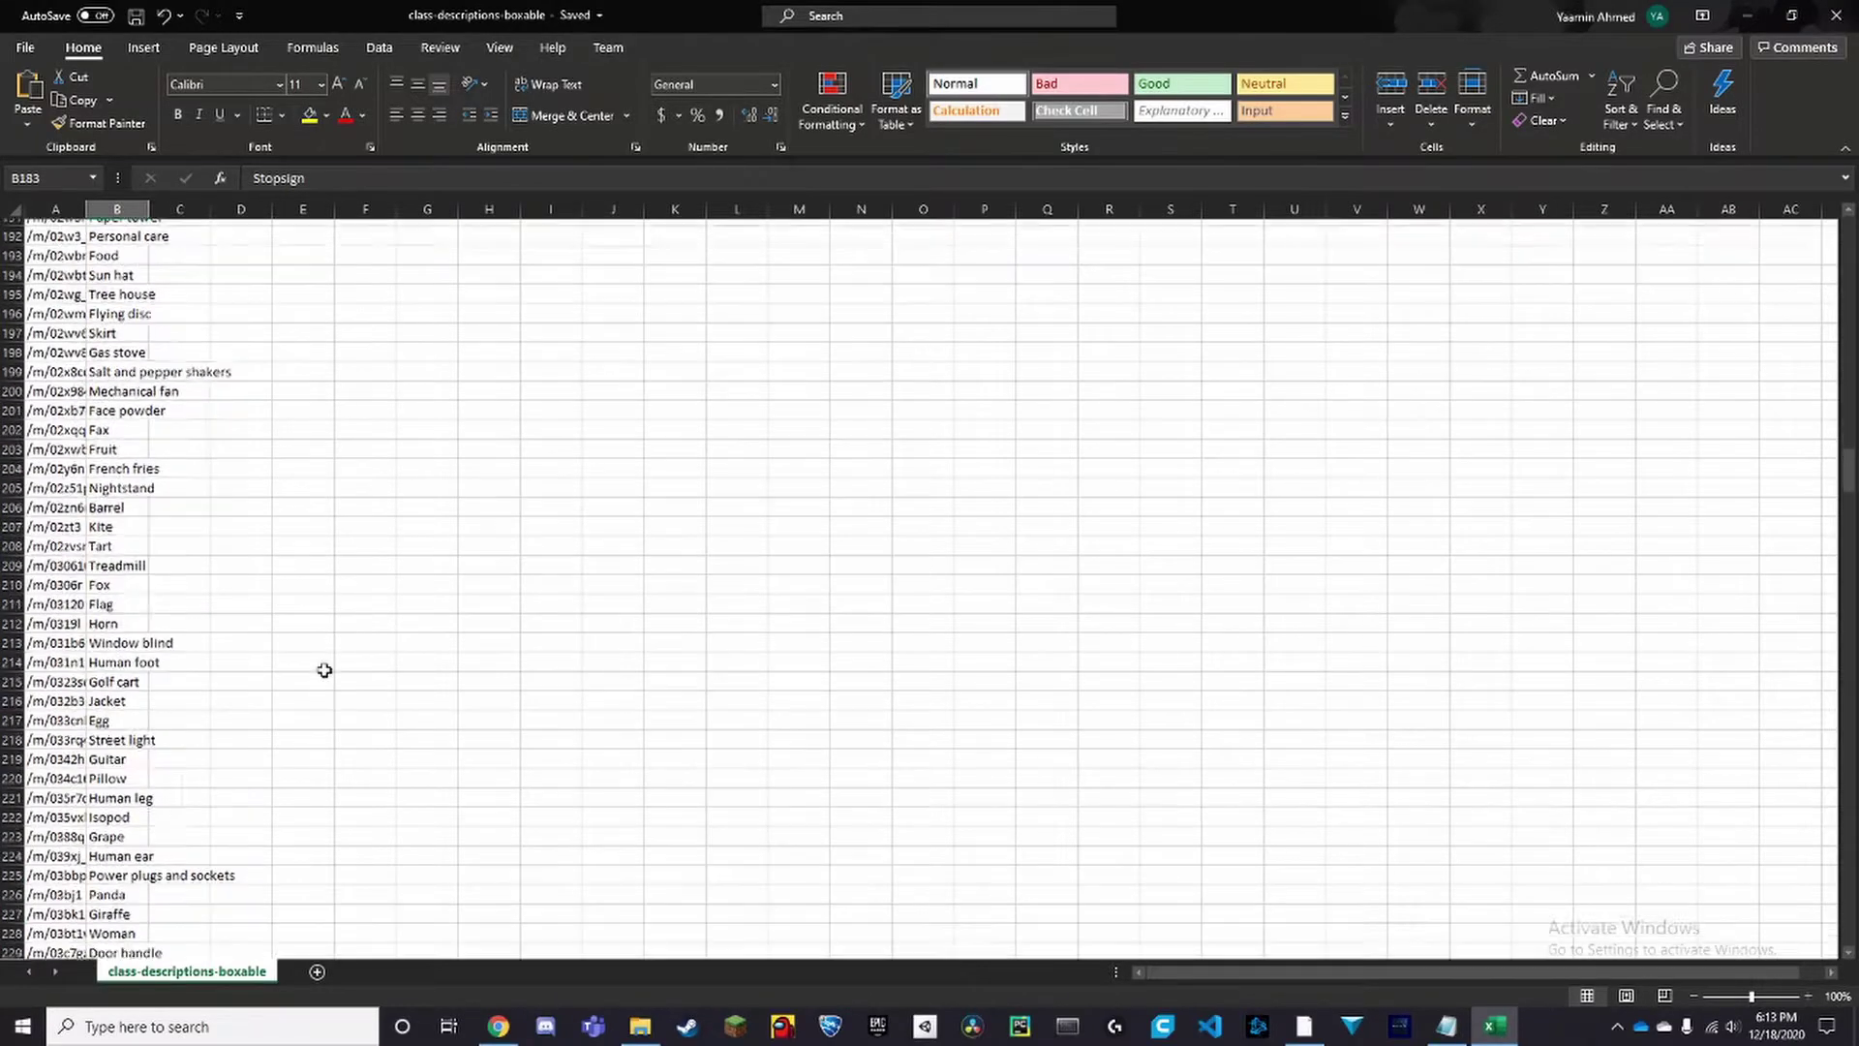
pyautogui.scroll(-6, 336, 599)
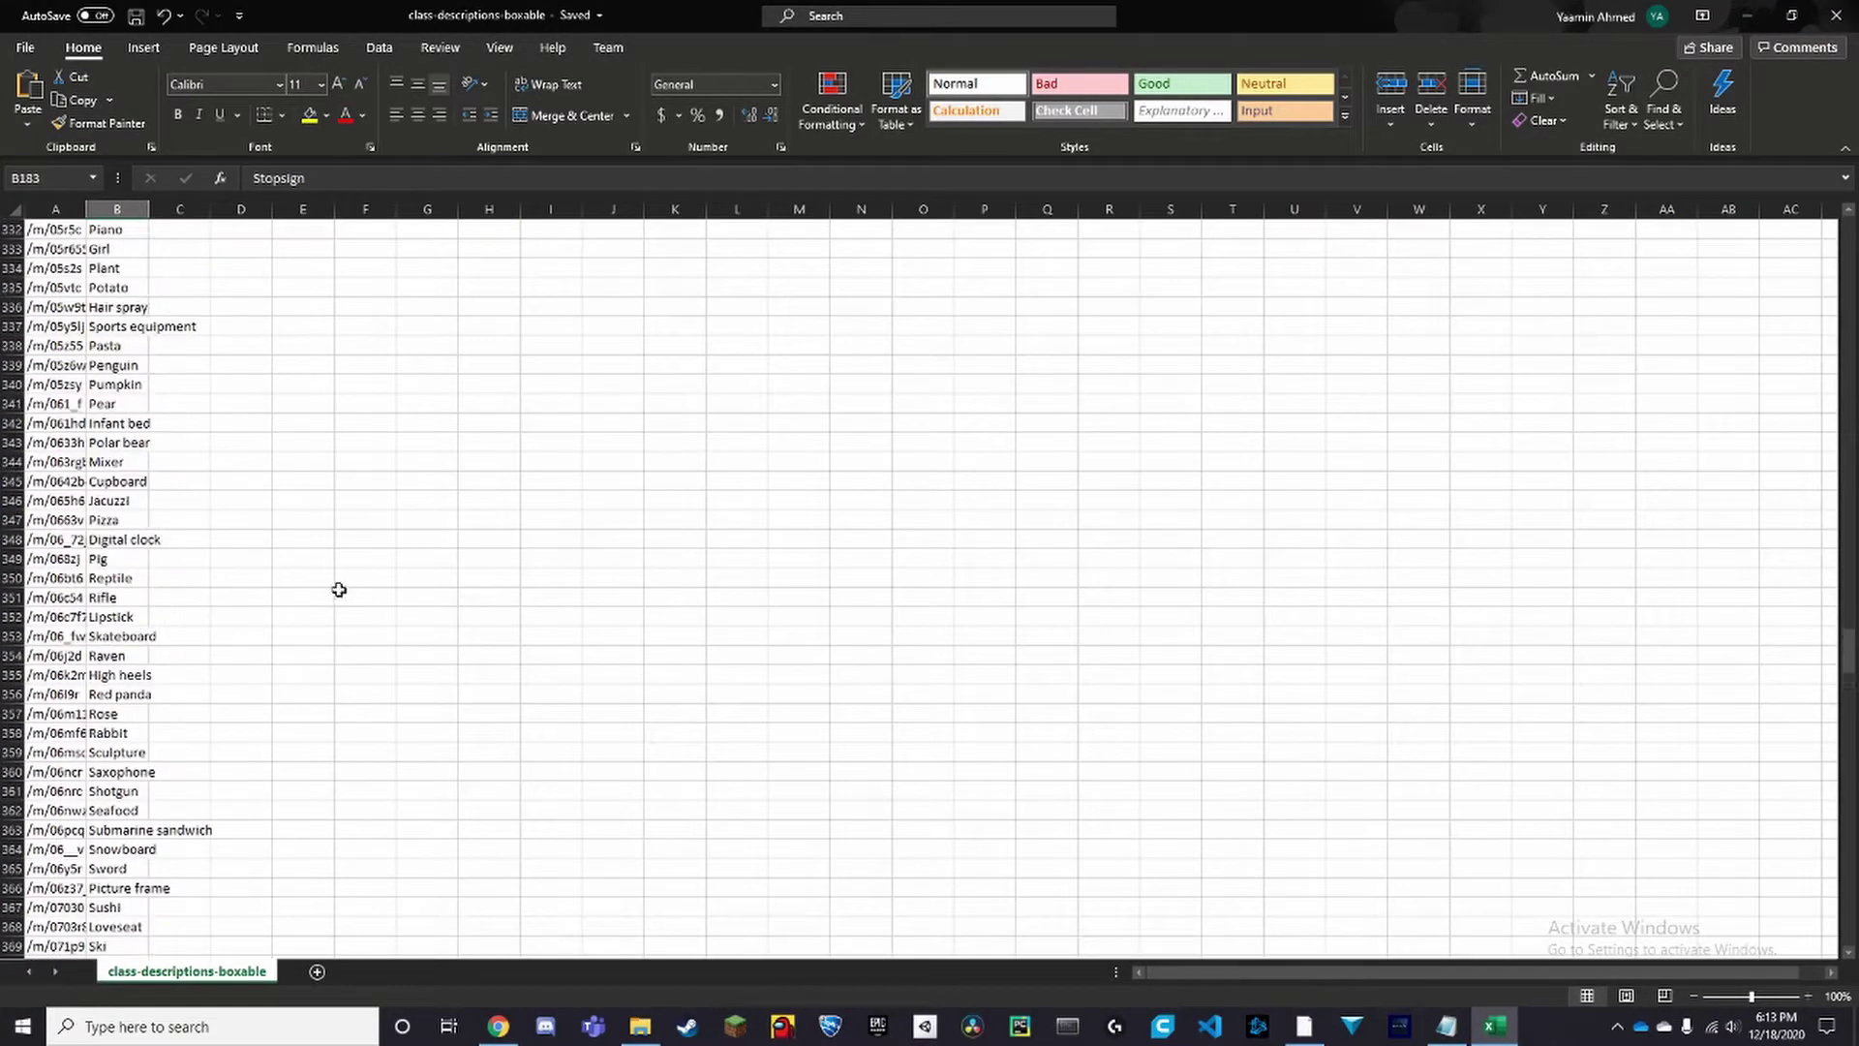
pyautogui.scroll(6, 361, 656)
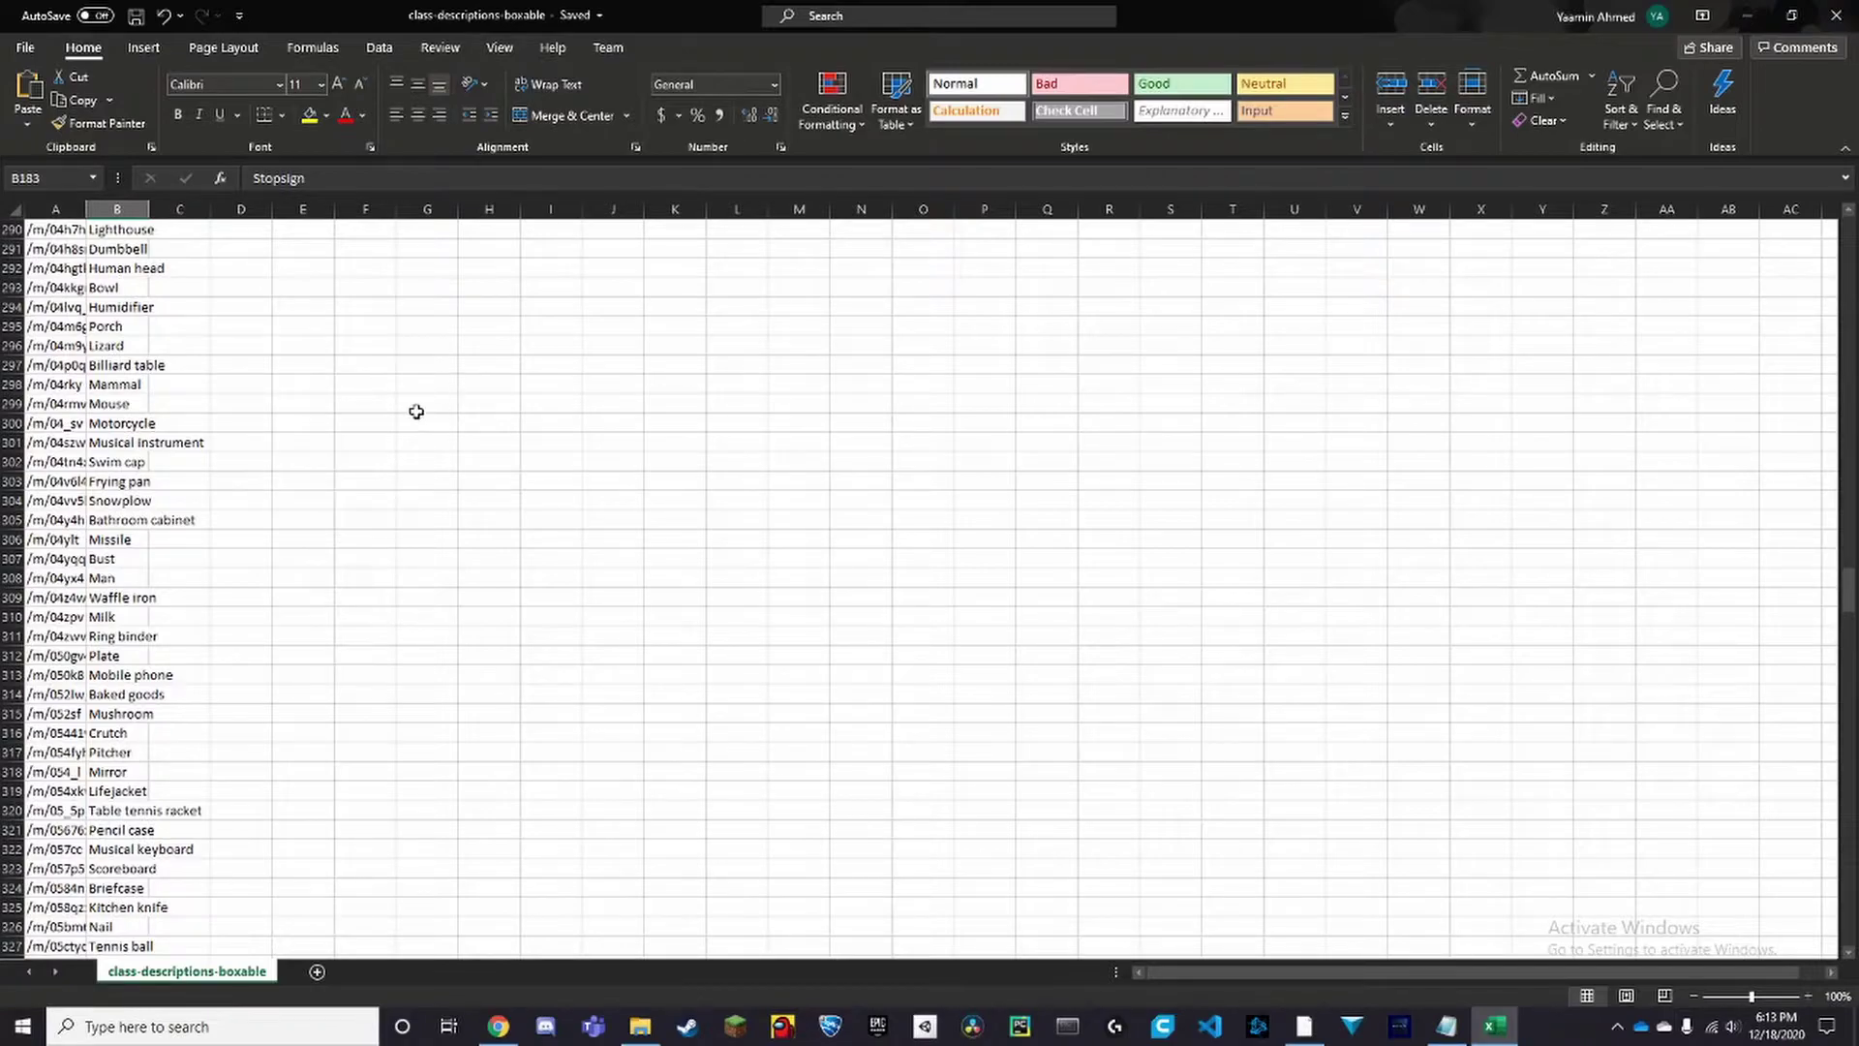
pyautogui.scroll(15, 703, 675)
pyautogui.scroll(15, 703, 676)
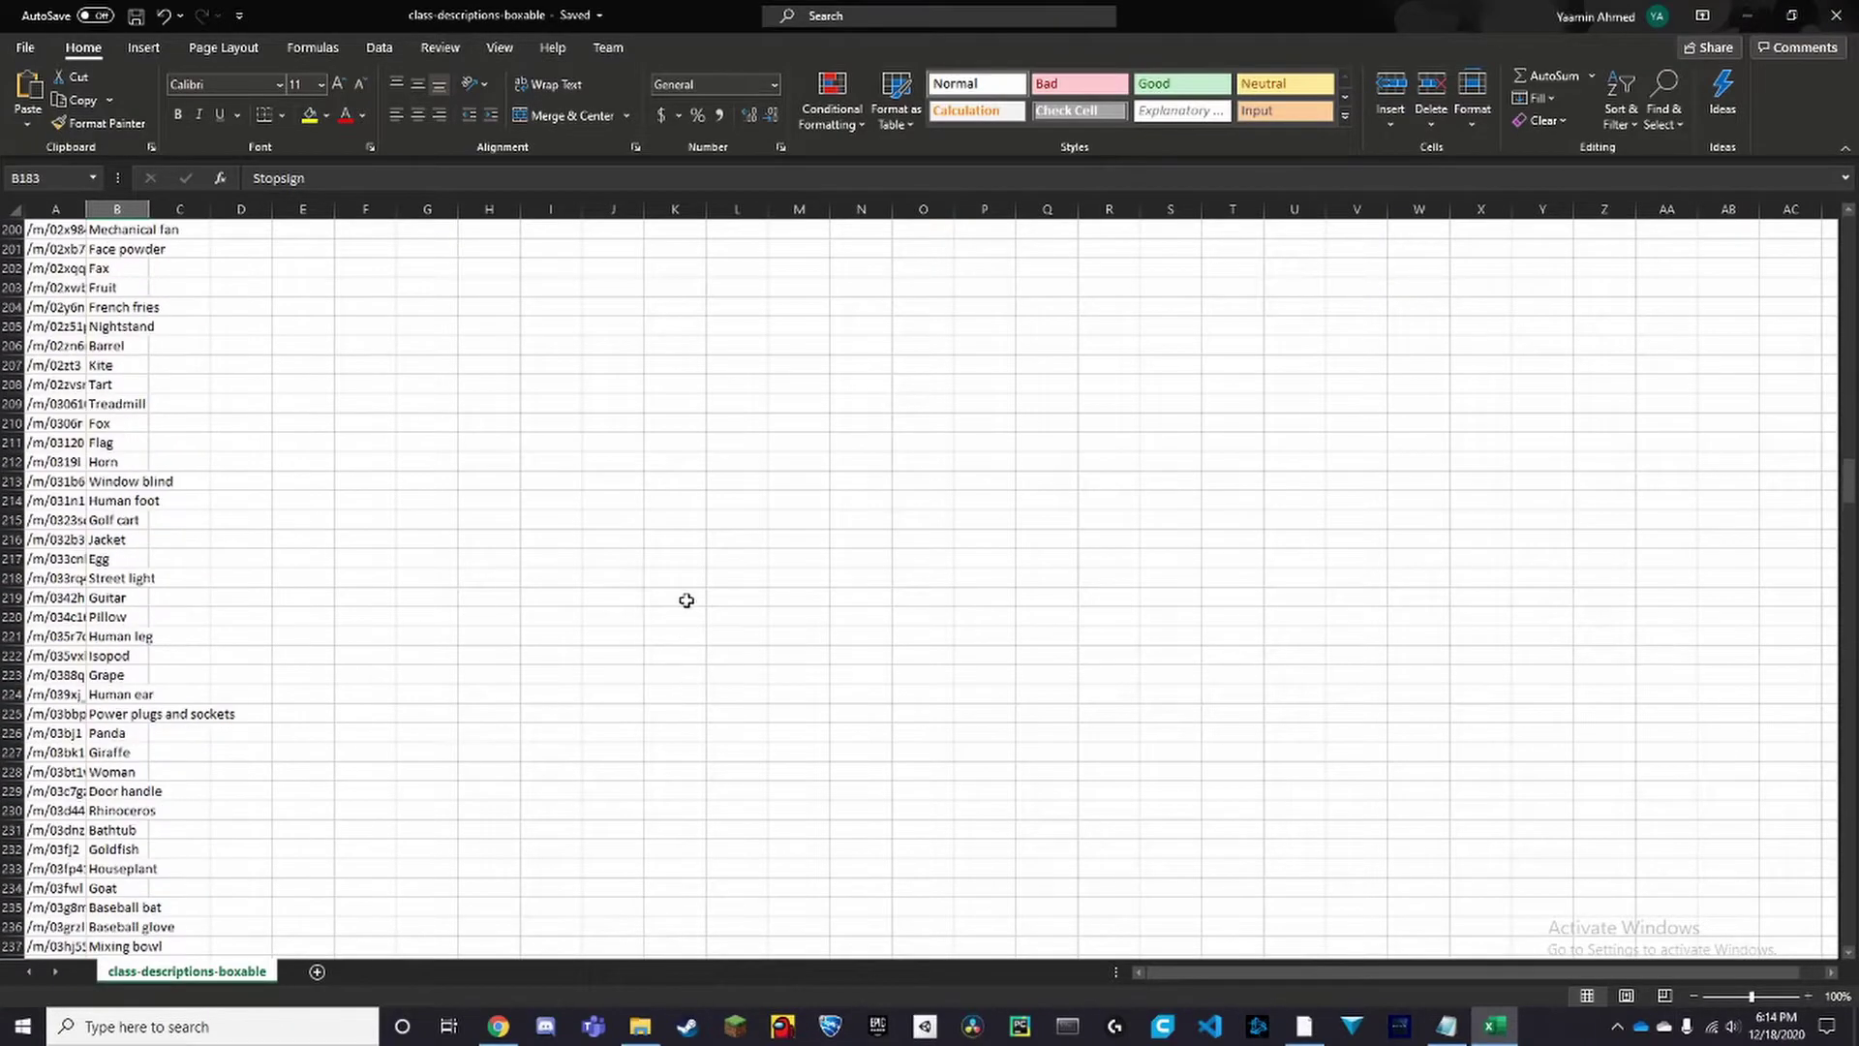
# Search the class list for "stop", and step through the matches for "car" to the exact Car class
pyautogui.hotkey('ctrl', 'f')
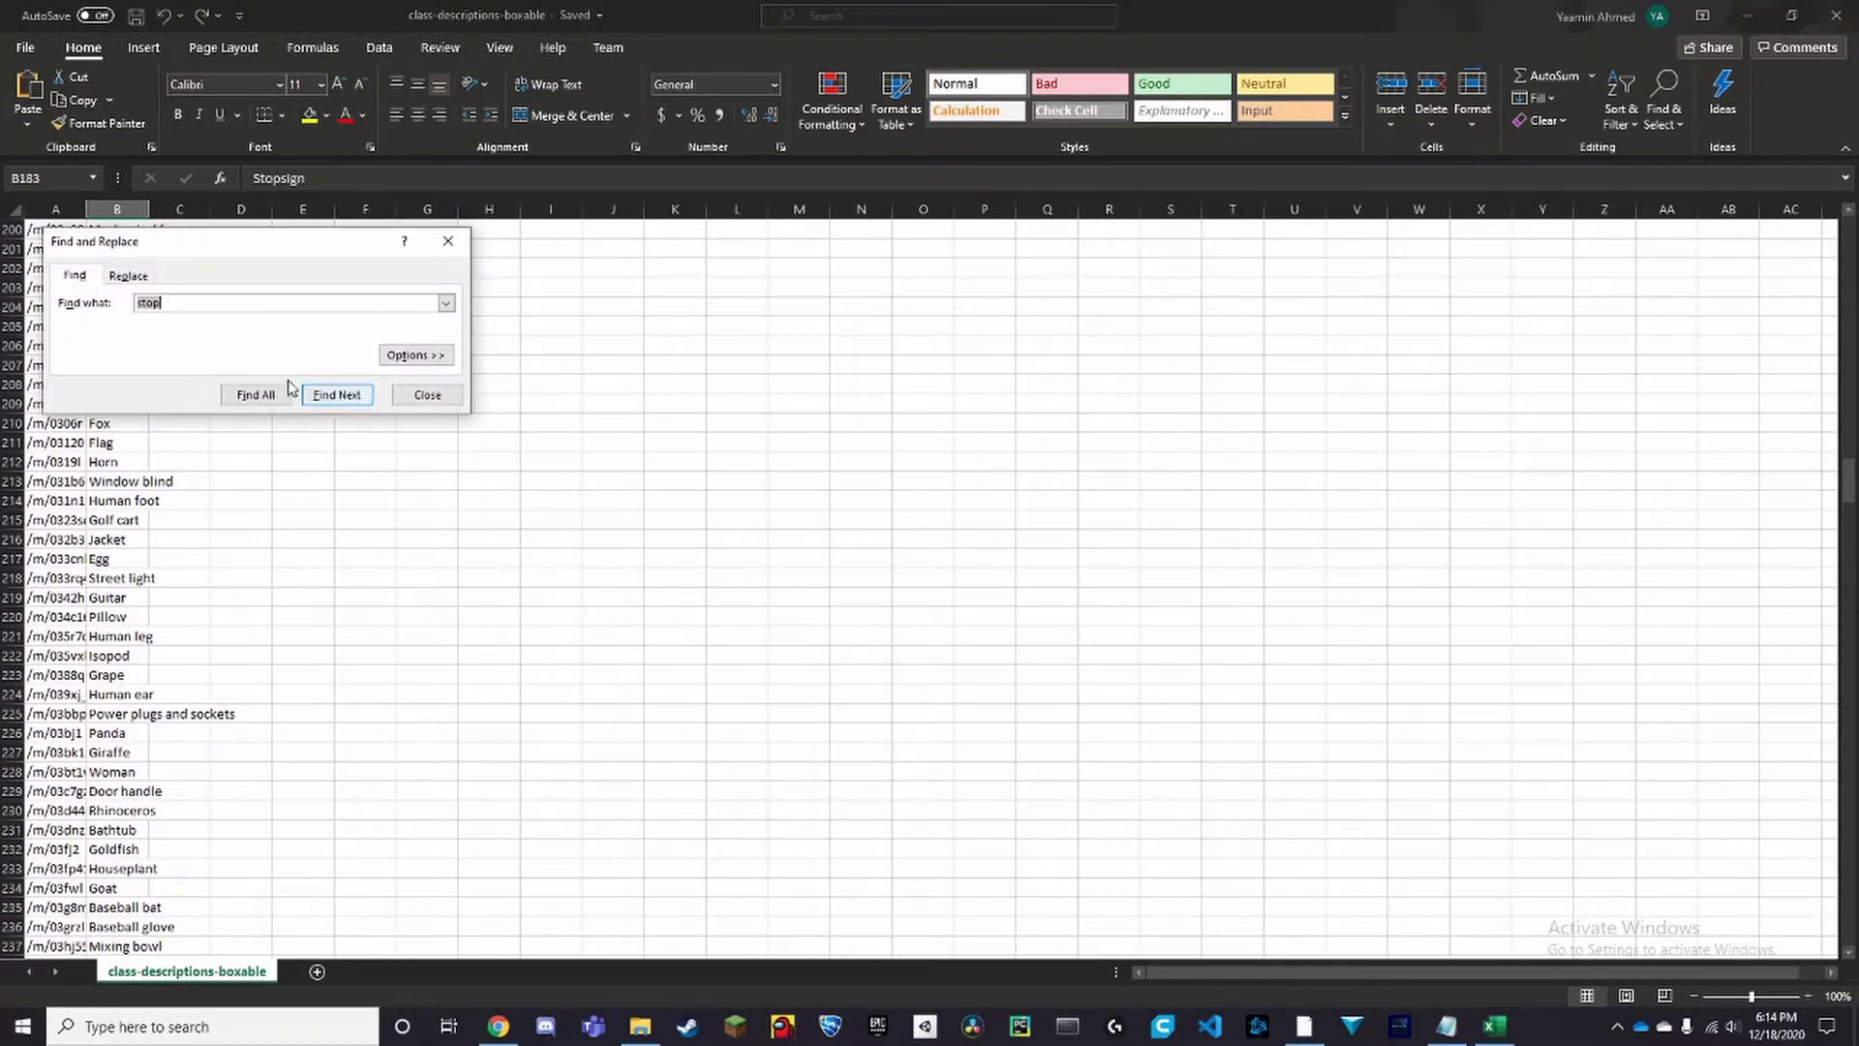
pyautogui.click(354, 394)
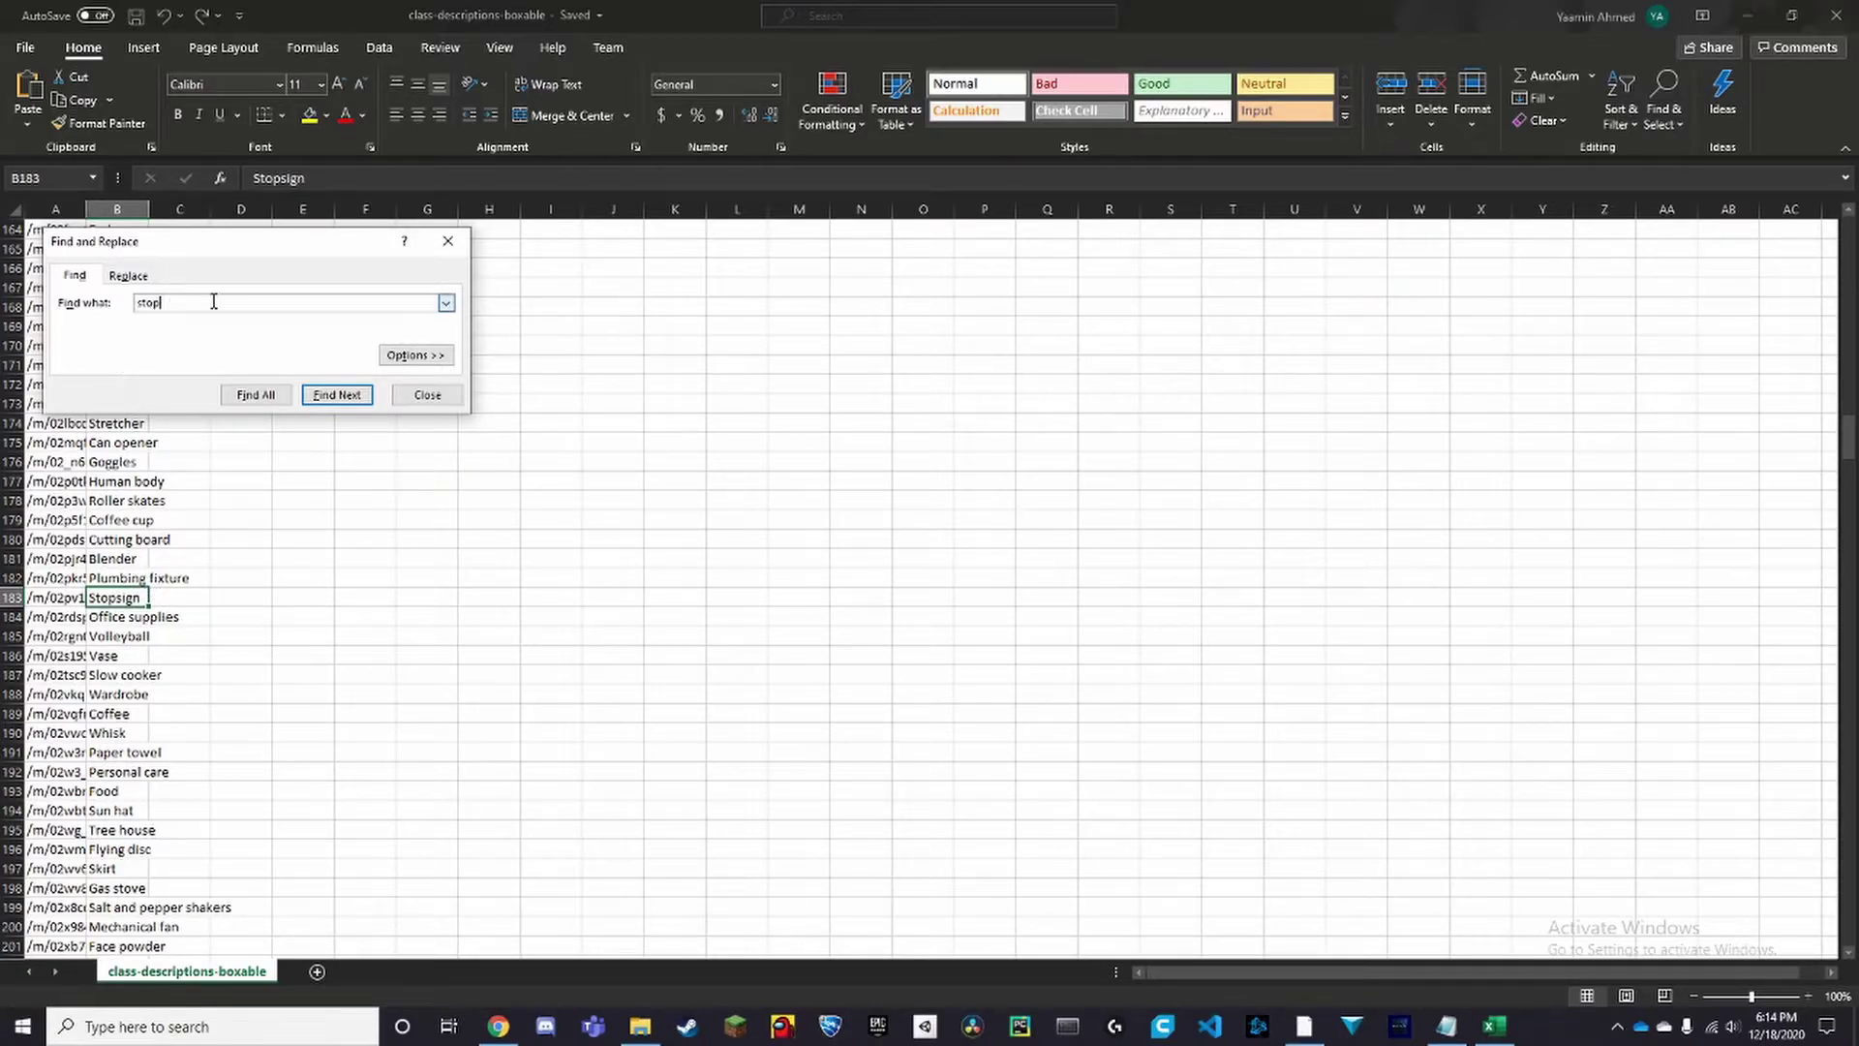
pyautogui.write('r')
pyautogui.click(337, 395)
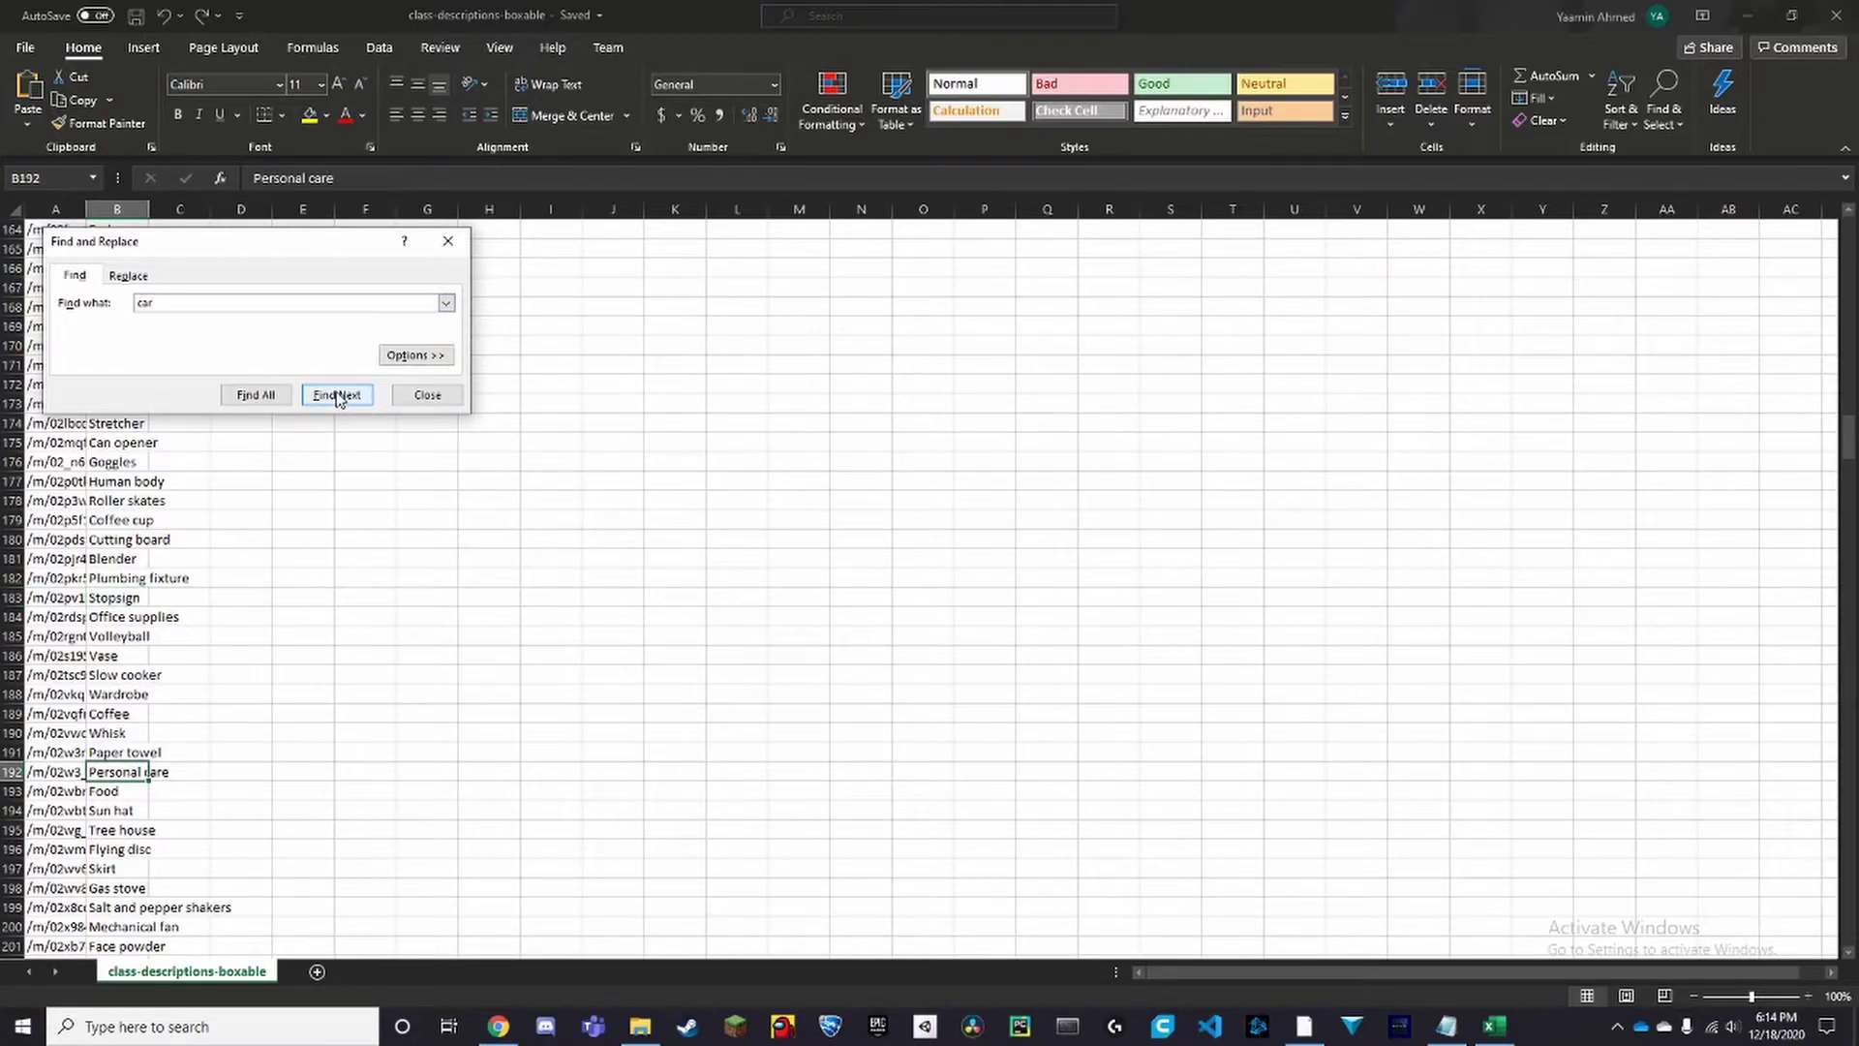
pyautogui.click(337, 395)
pyautogui.click(335, 395)
pyautogui.click(333, 395)
pyautogui.click(333, 395)
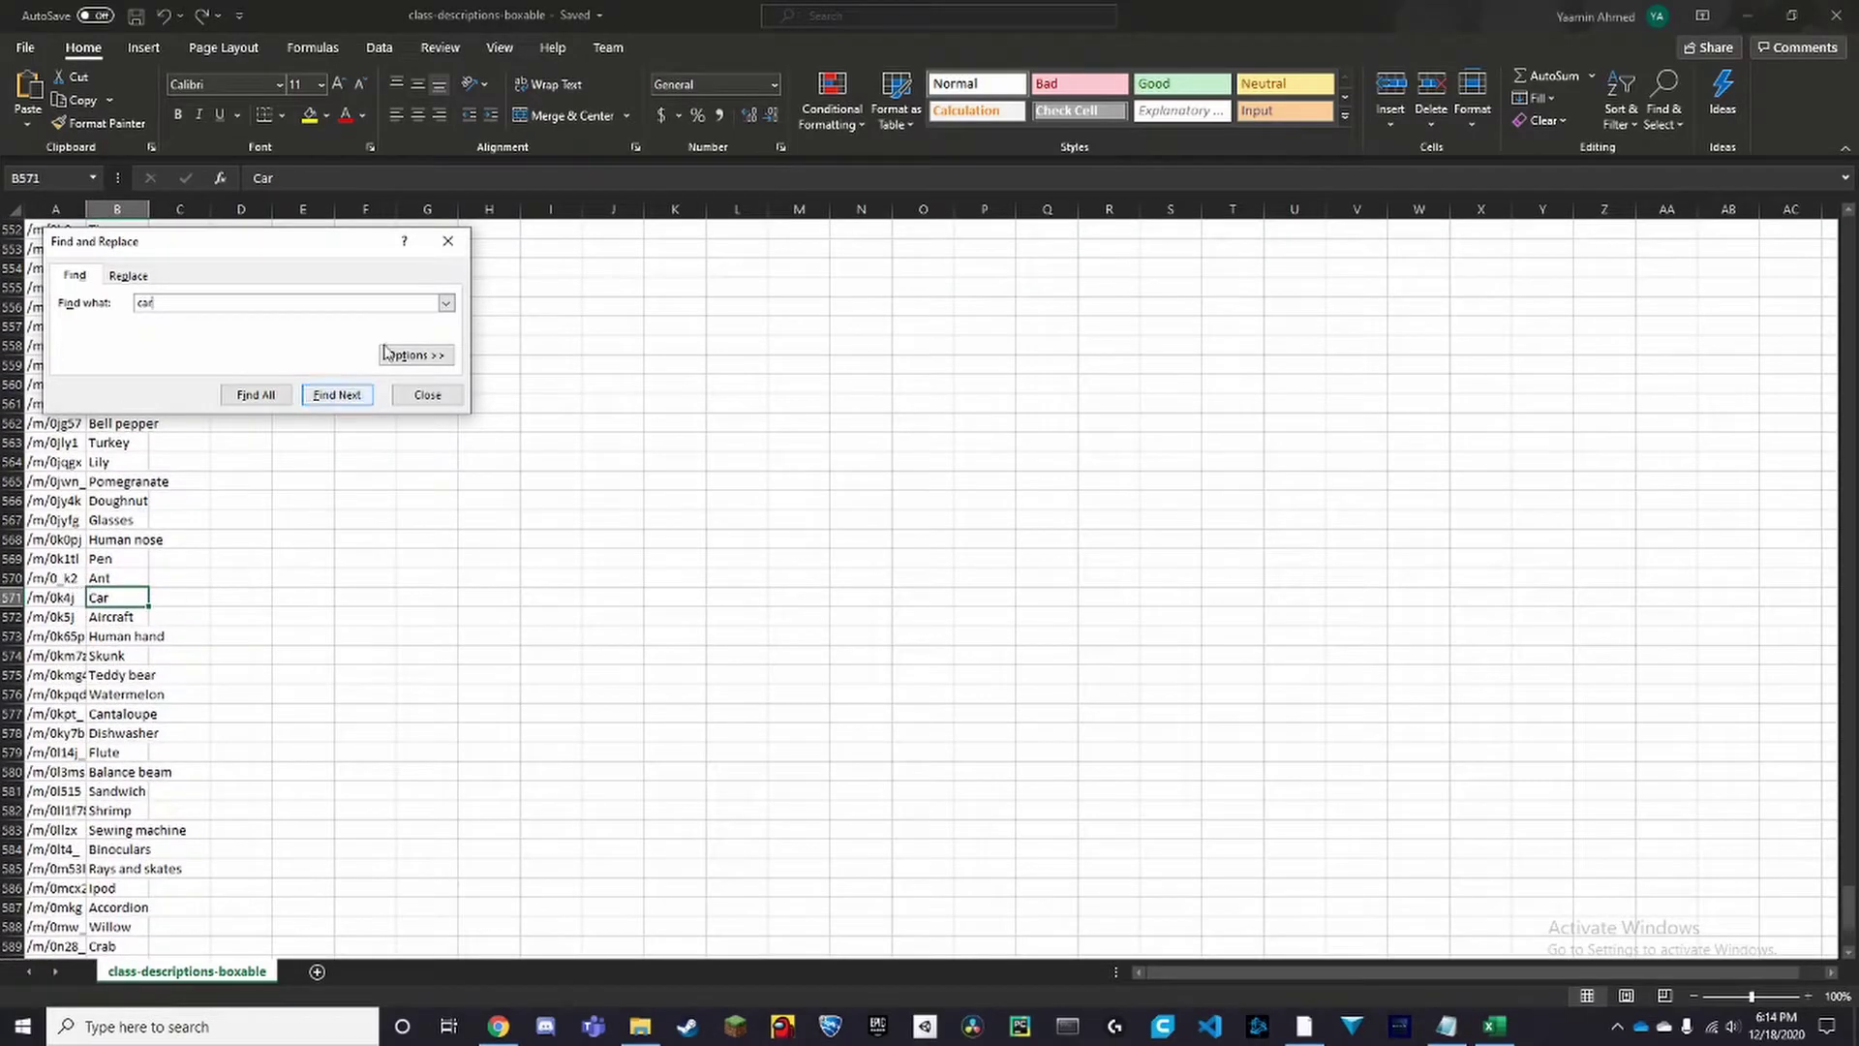
# Bring up the prepared command notes in Notepad and launch an Anaconda Prompt
pyautogui.click(1304, 1026)
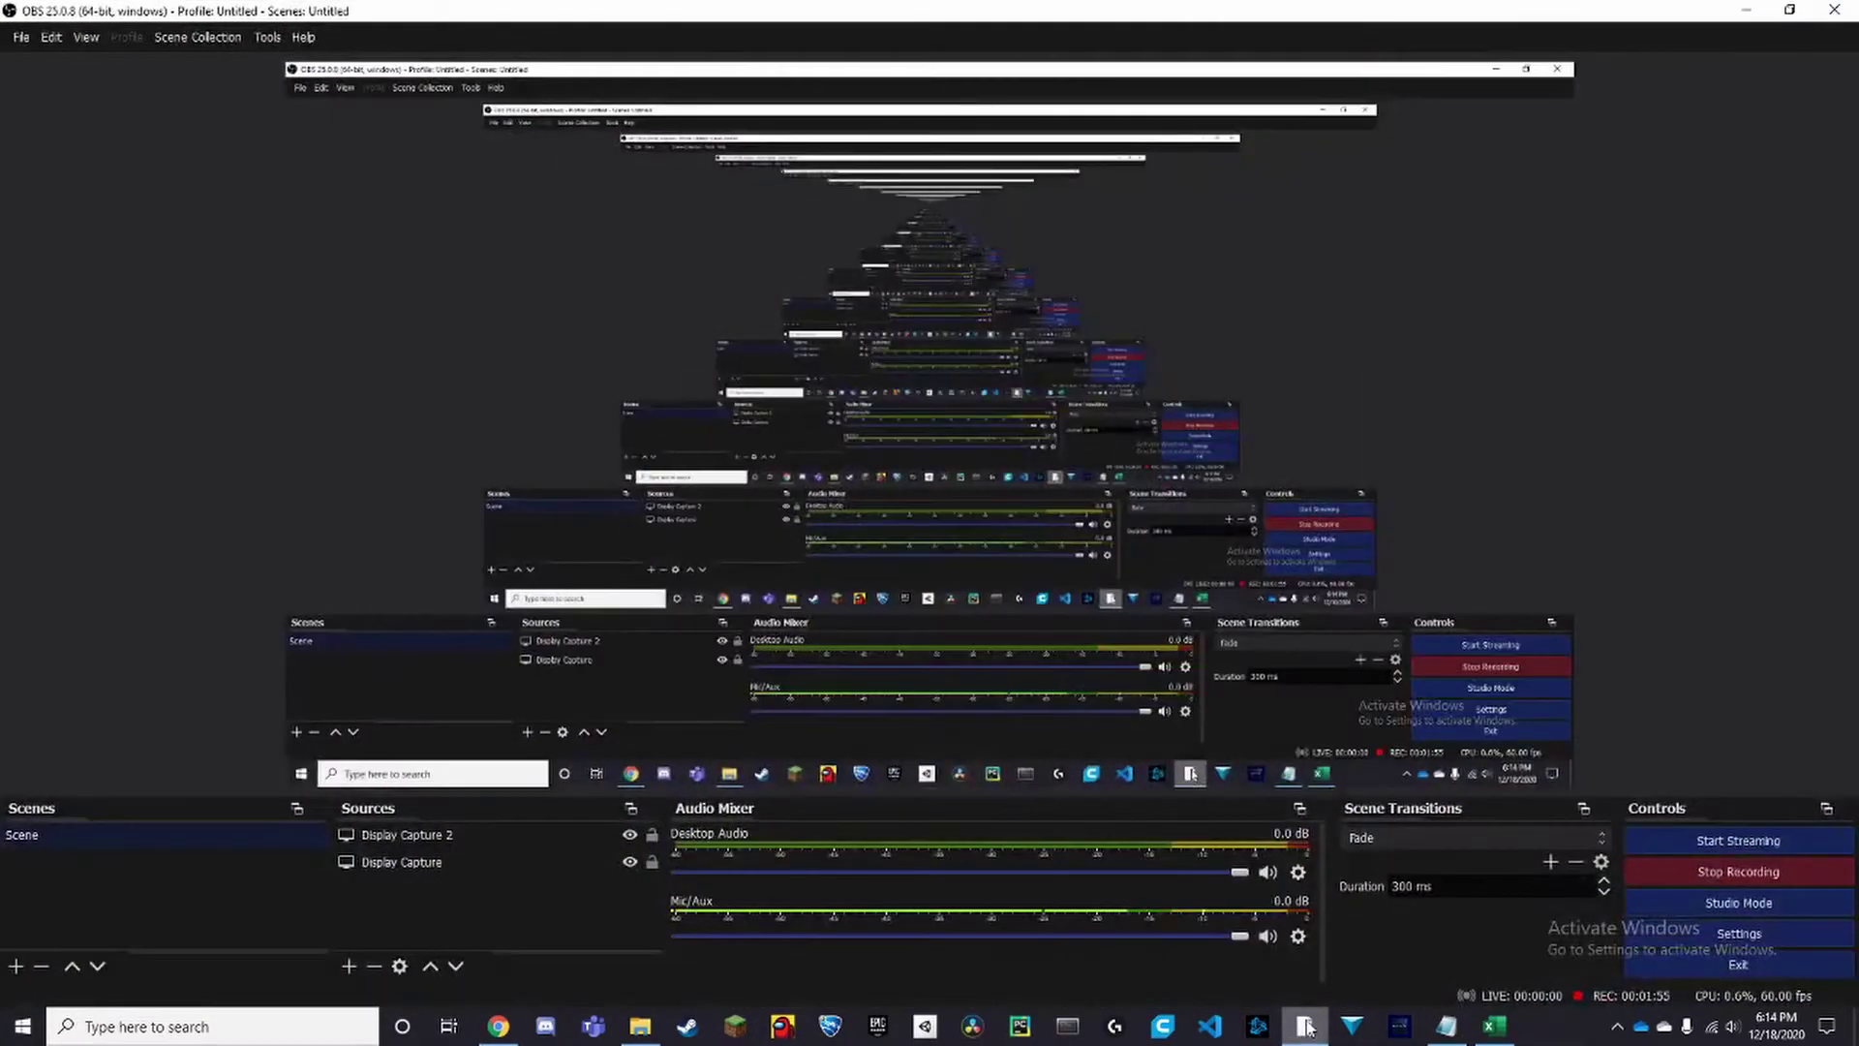
pyautogui.click(1447, 1026)
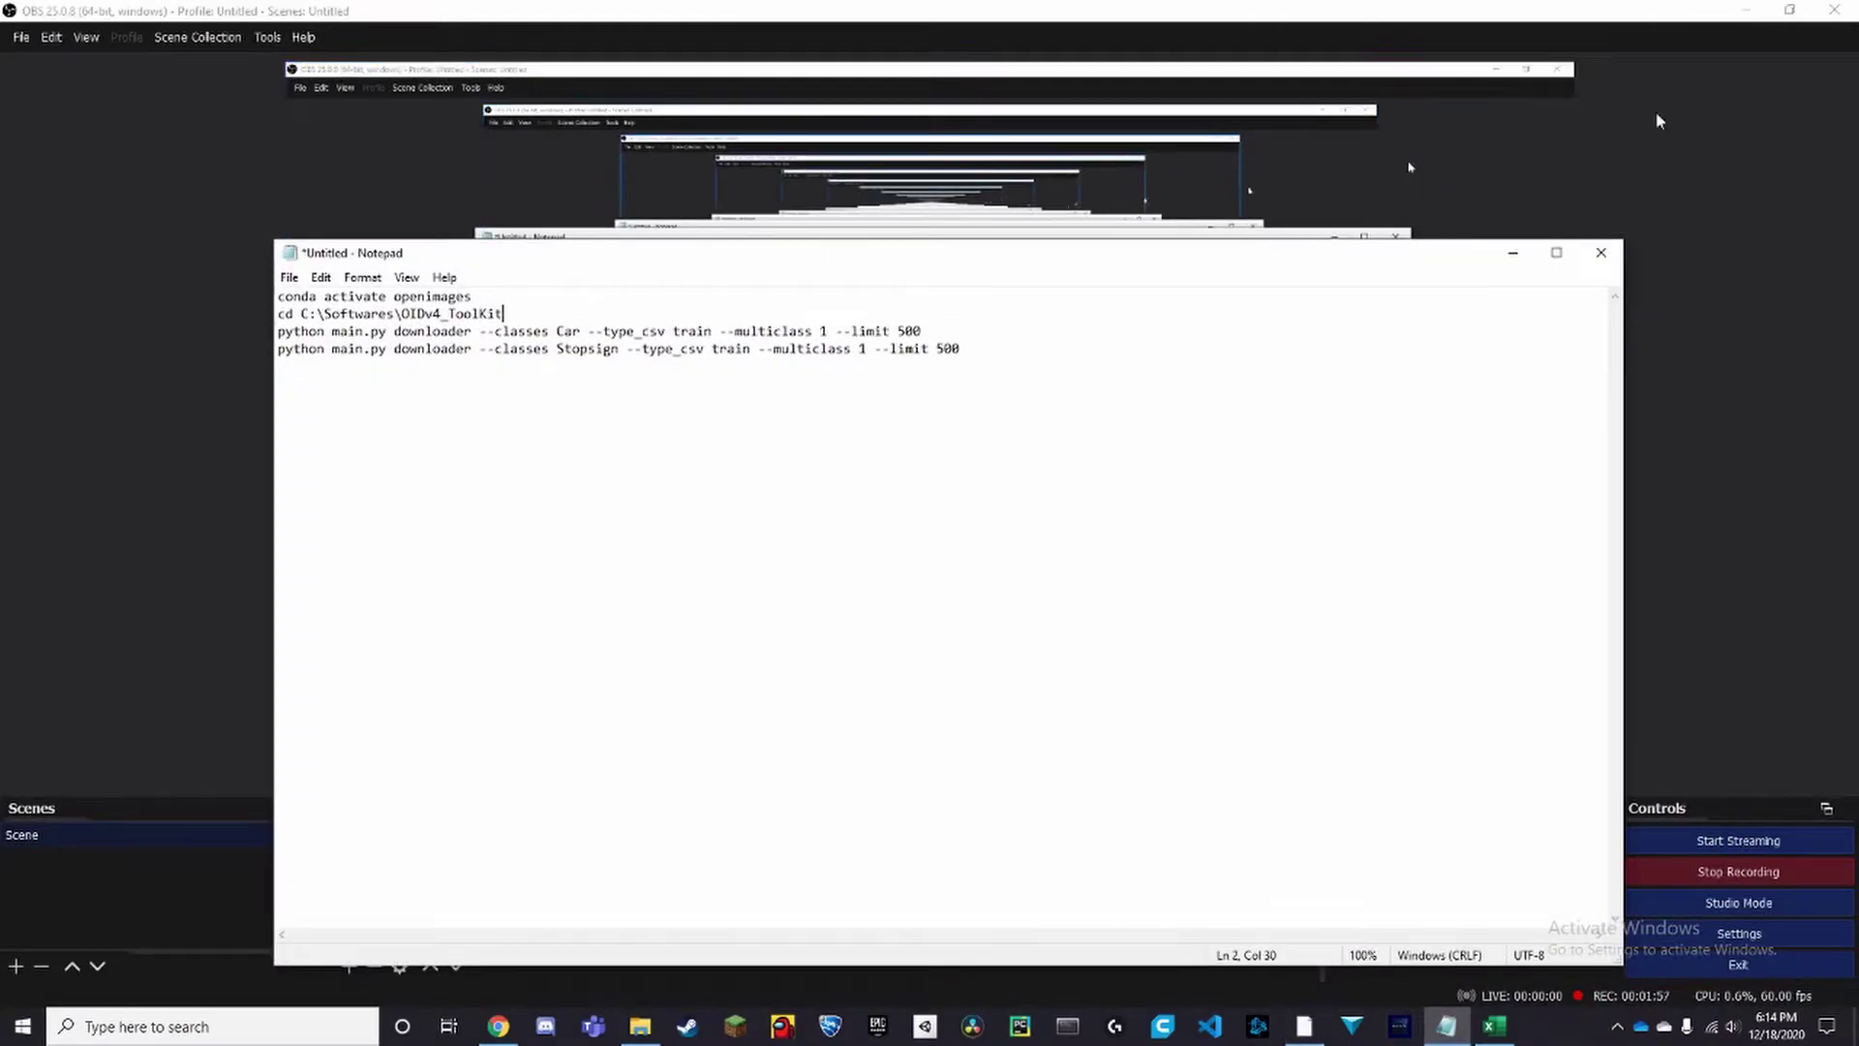
pyautogui.click(1746, 10)
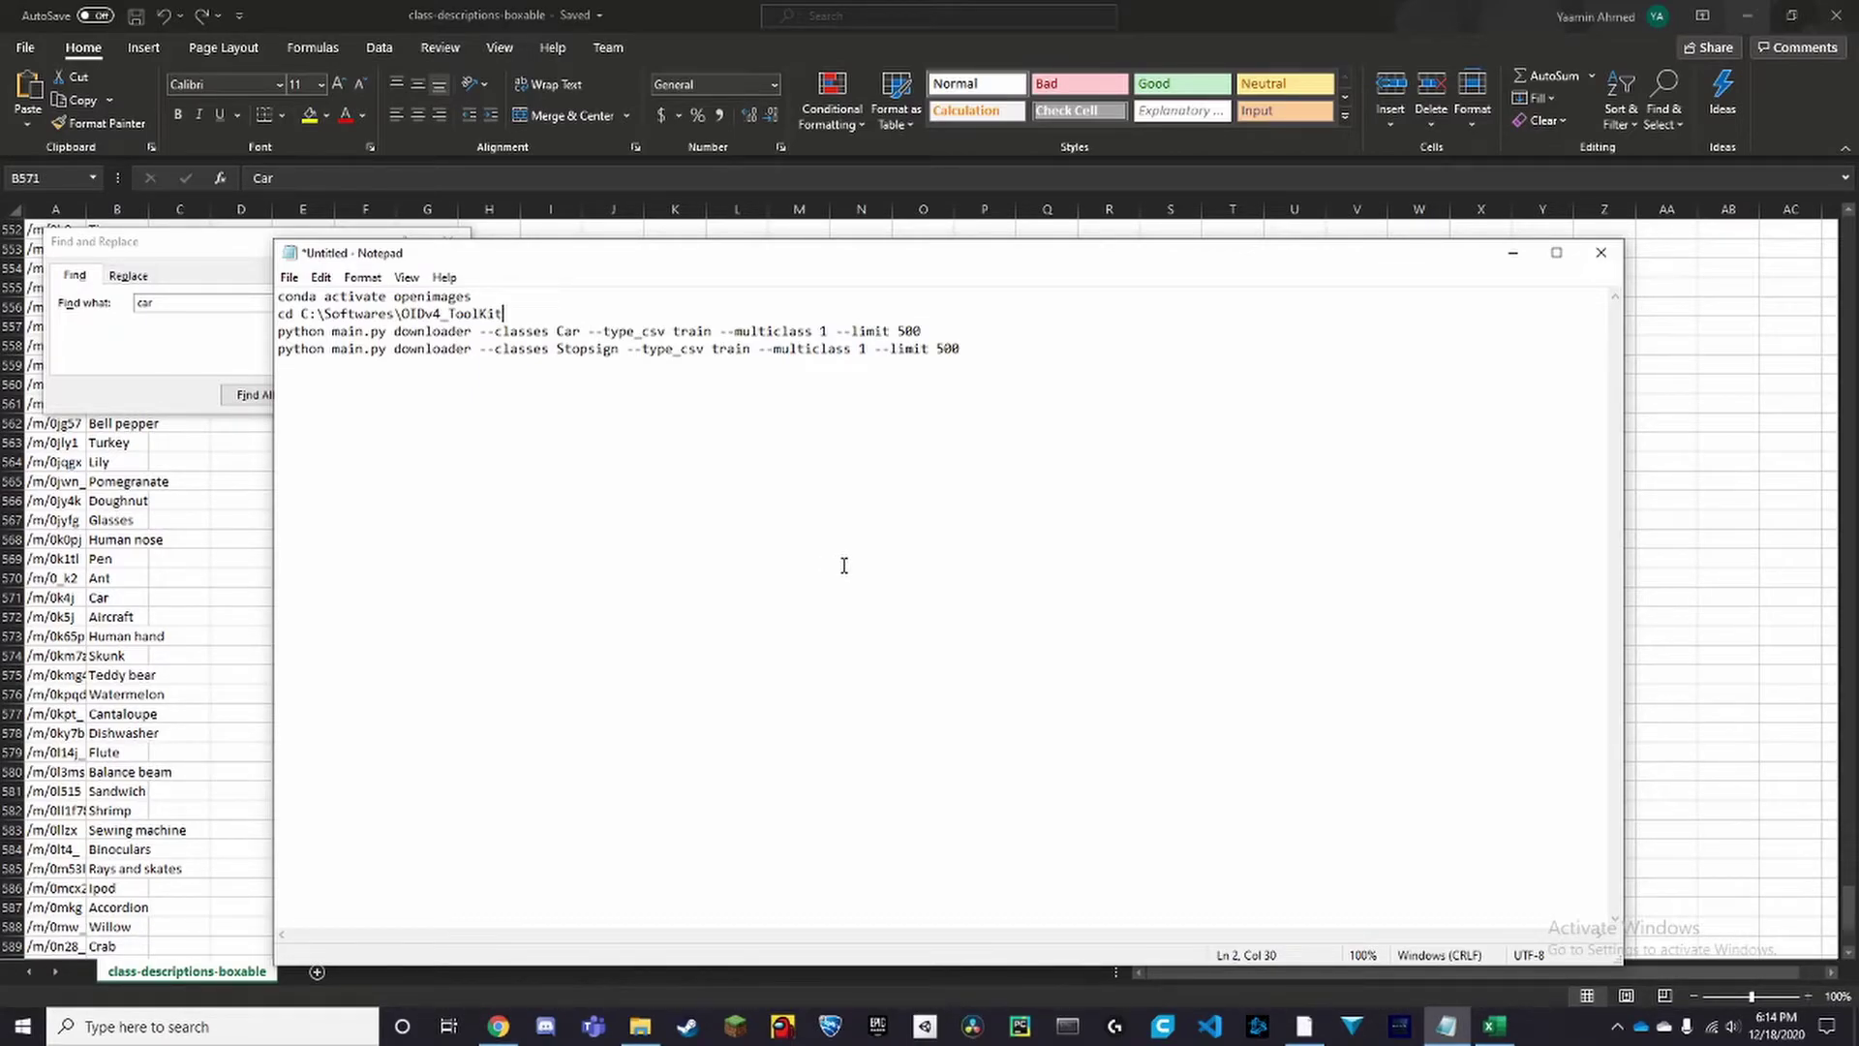
pyautogui.click(1067, 1025)
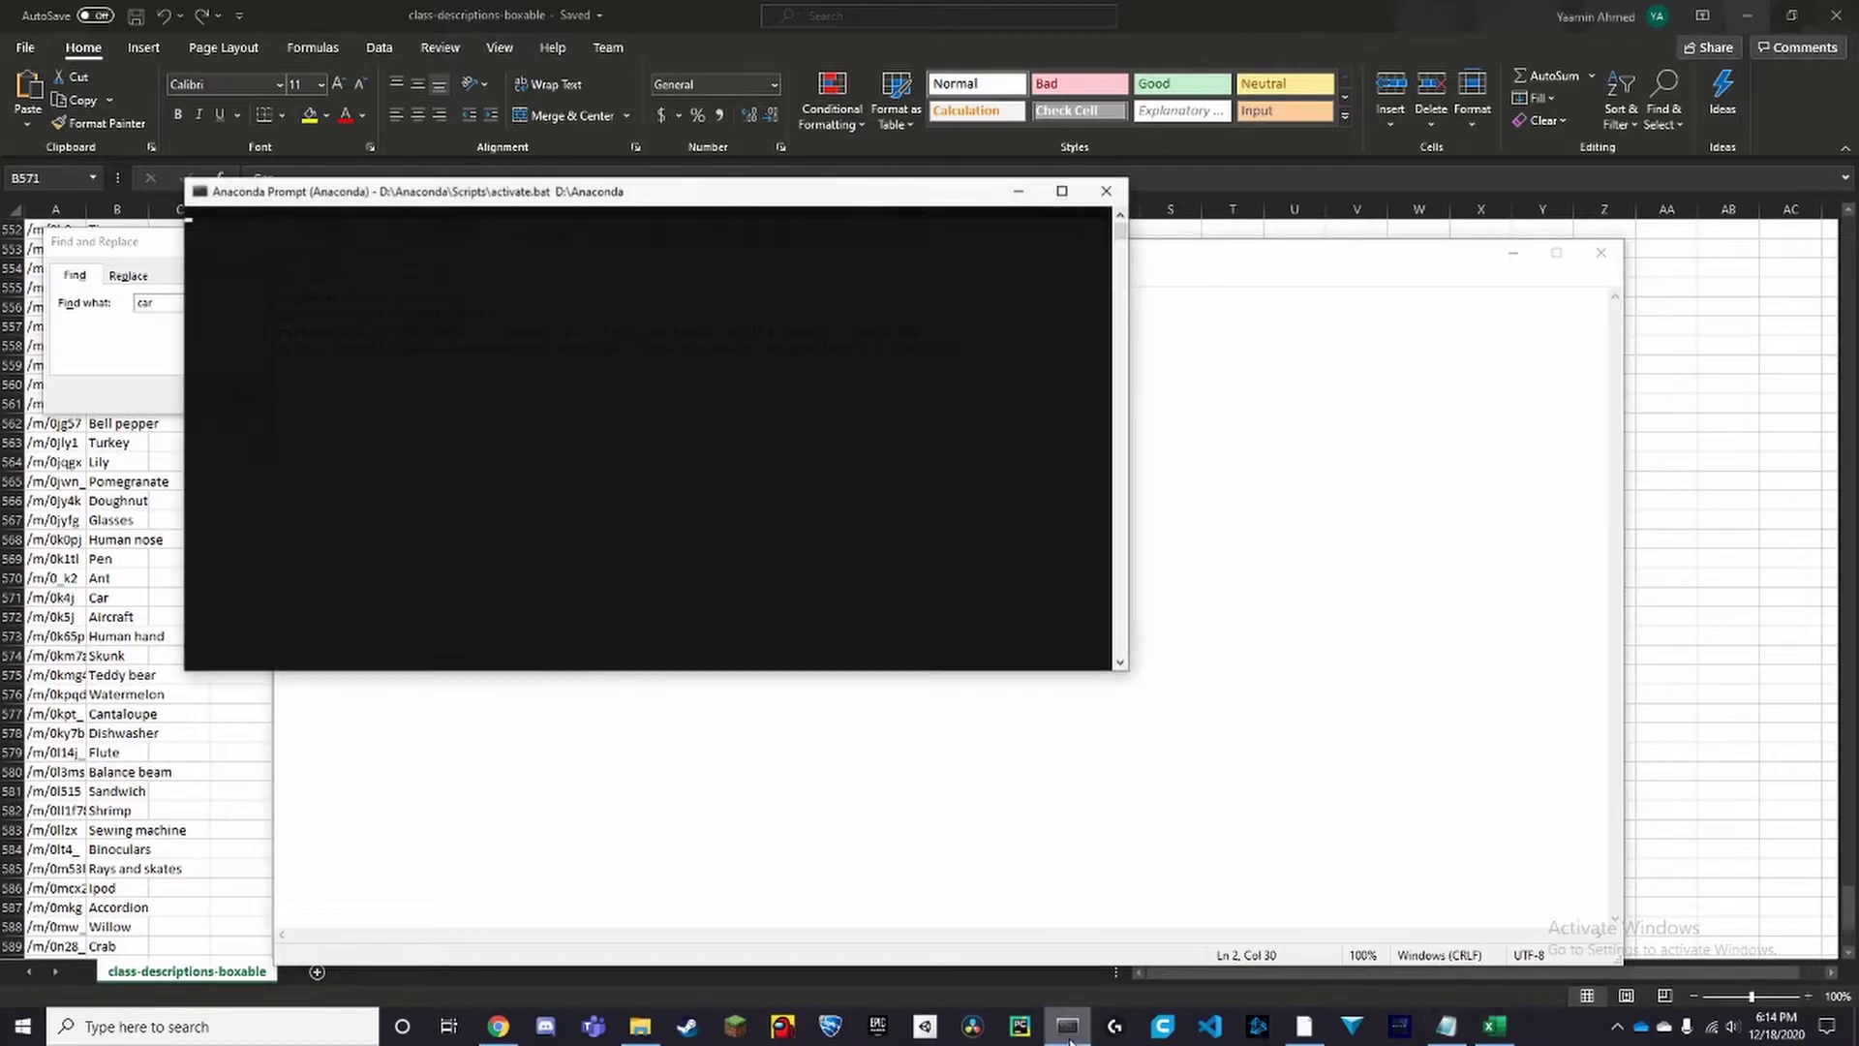
pyautogui.click(1018, 191)
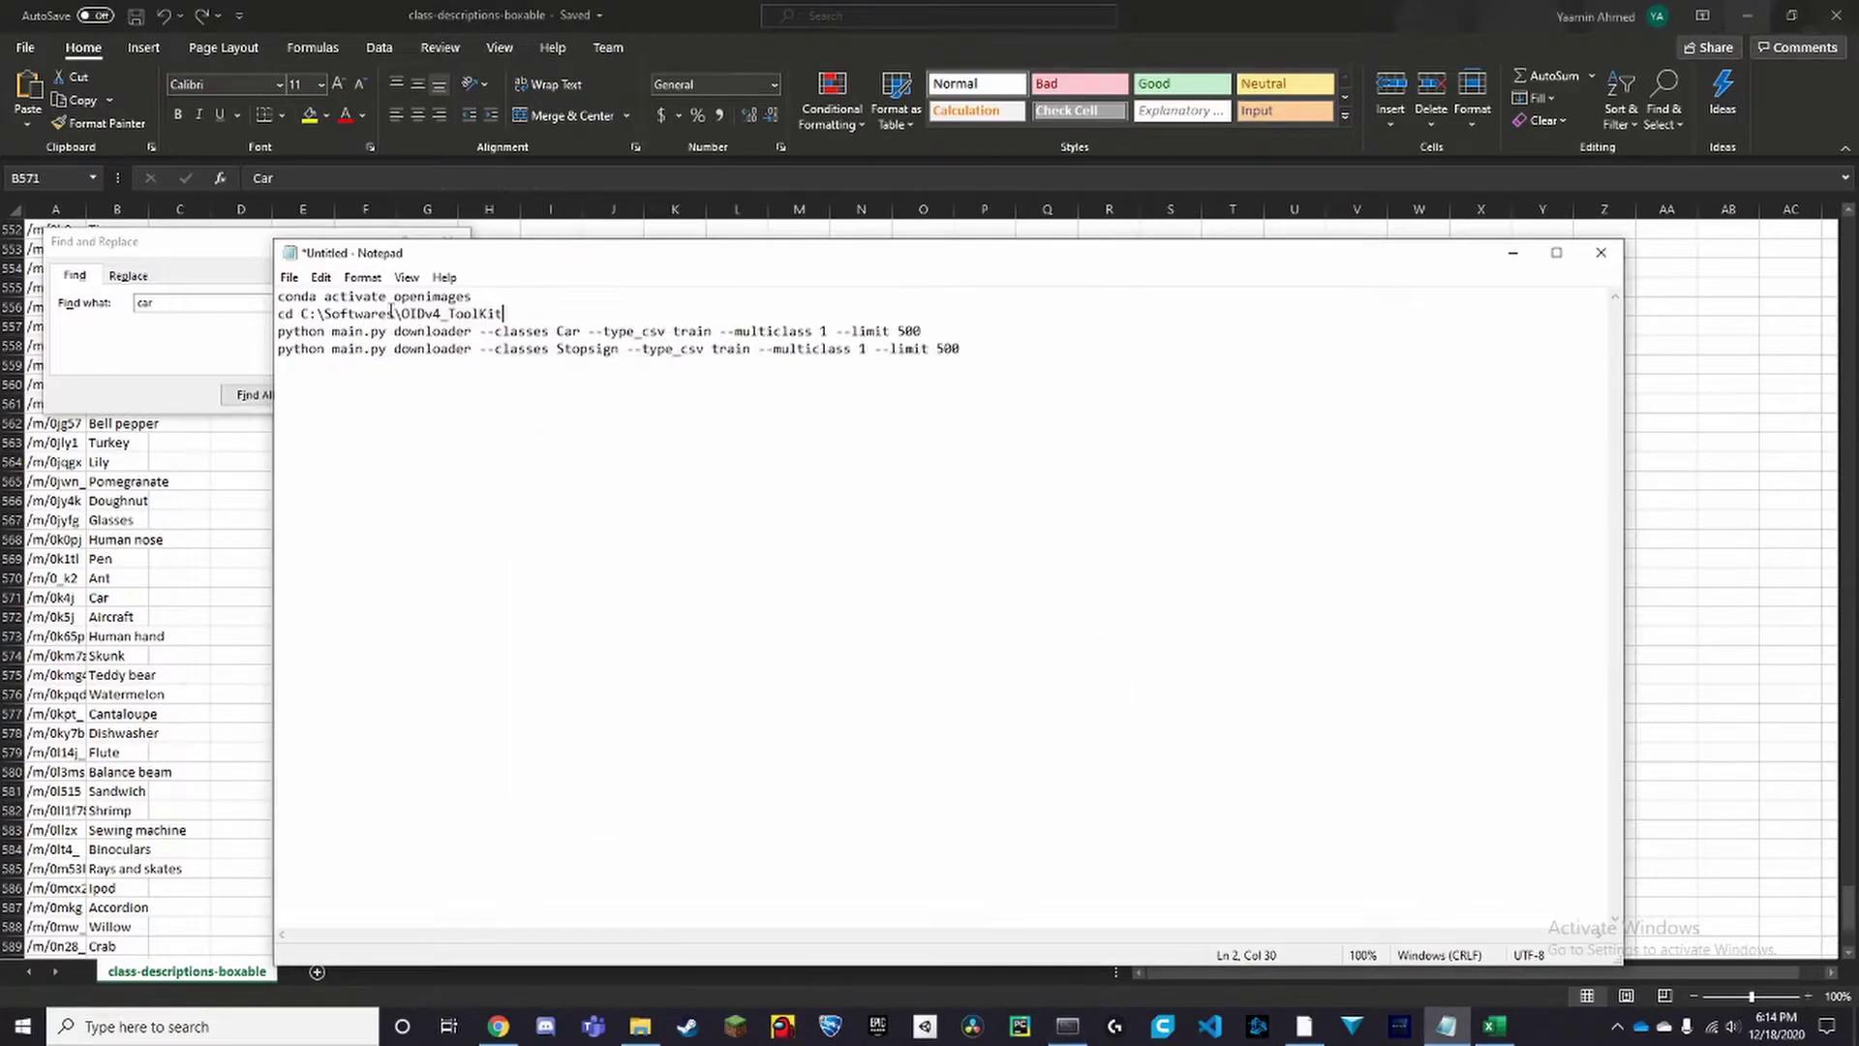
# Copy "conda activate openimages" from the notes and run it in the Anaconda Prompt
pyautogui.moveTo(278, 297); pyautogui.dragTo(546, 293)
pyautogui.hotkey('ctrl', 'c')
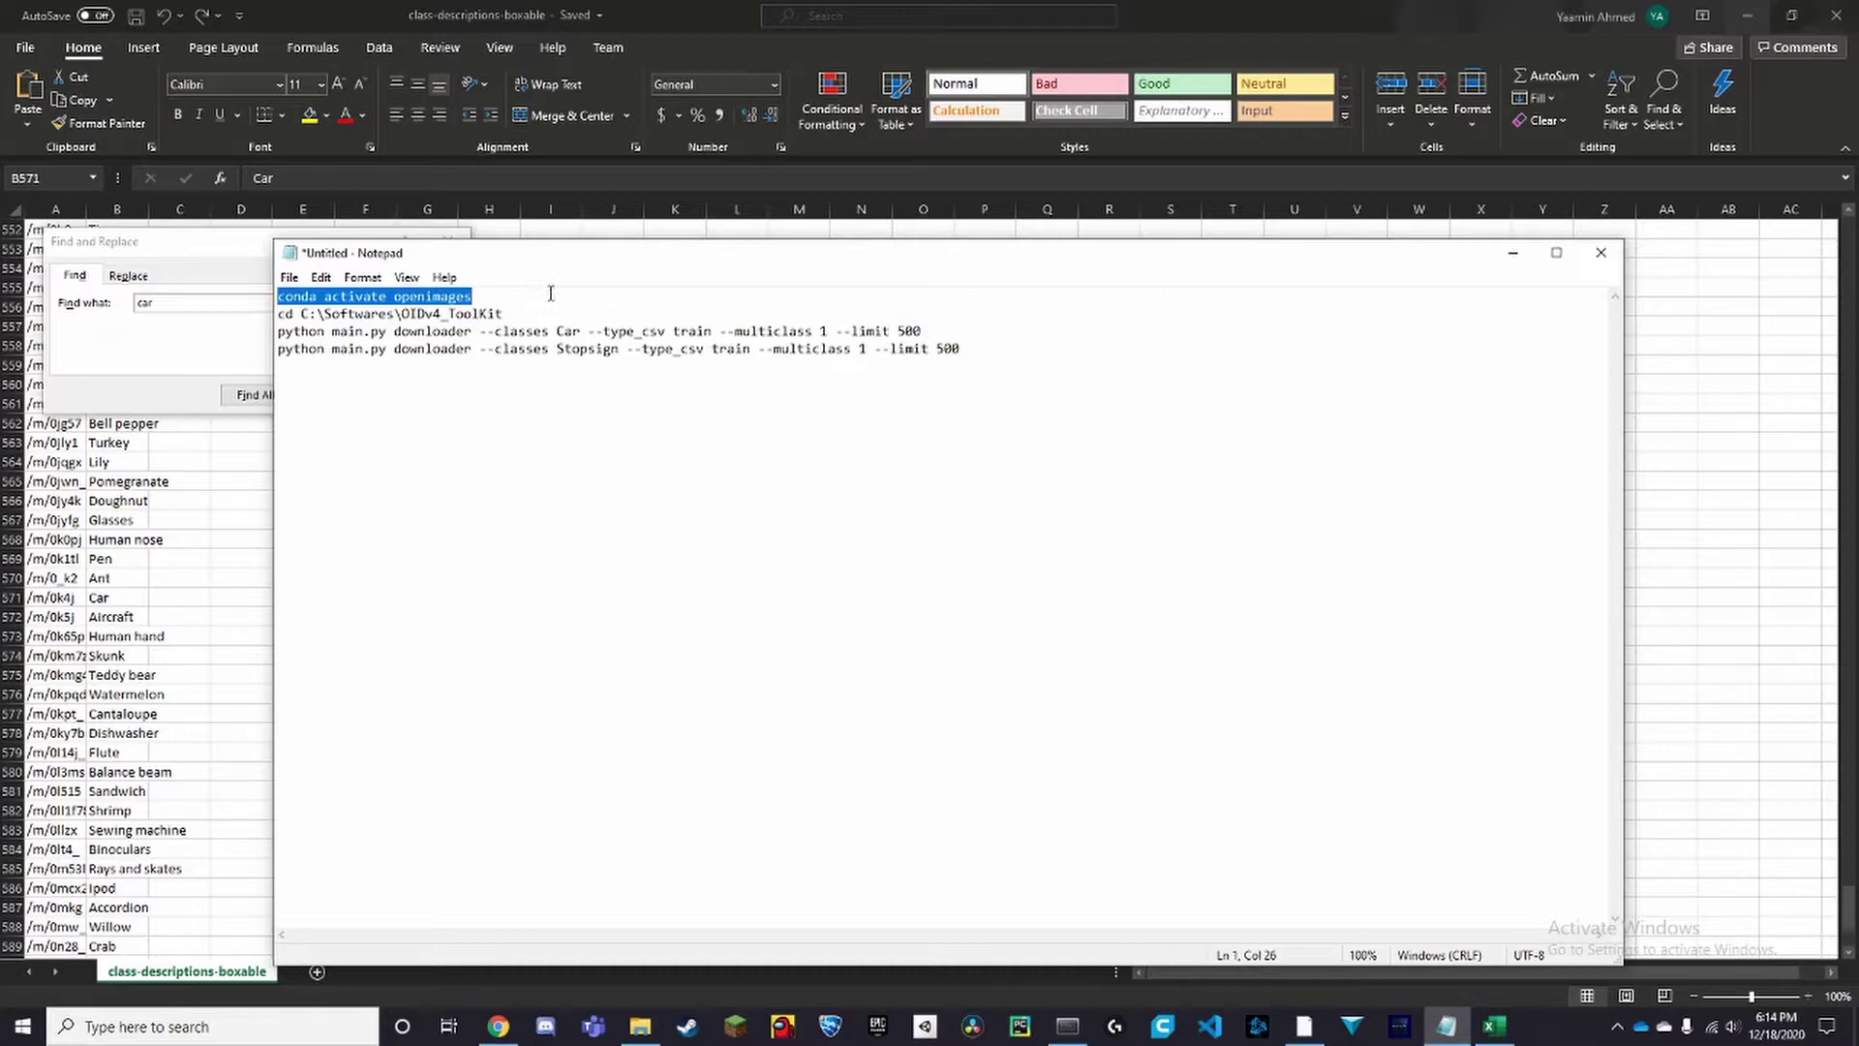
pyautogui.hotkey('alt', 'Tab')
pyautogui.hotkey('ctrl', 'v')
pyautogui.press('Return')
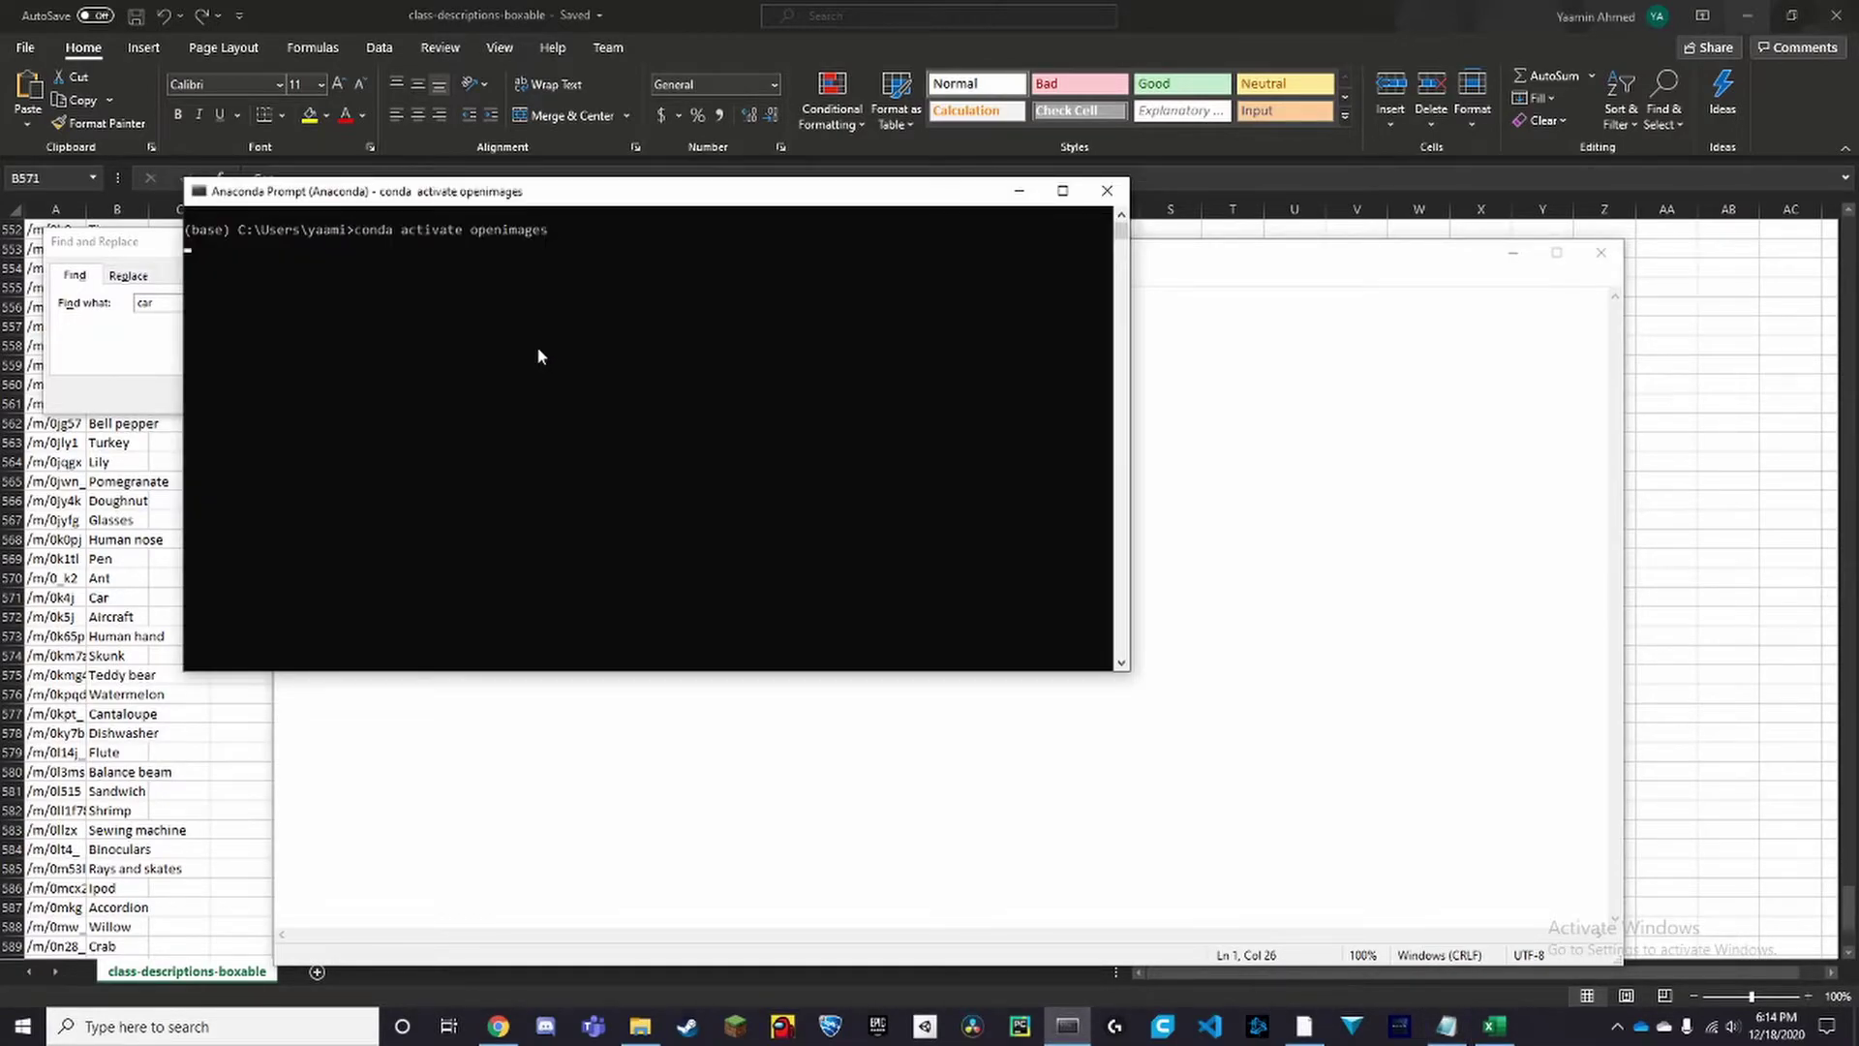
# Copy "cd C:\Softwares\OIDv4_ToolKit" from the notes and run it in the Anaconda Prompt
pyautogui.hotkey('alt', 'Tab')
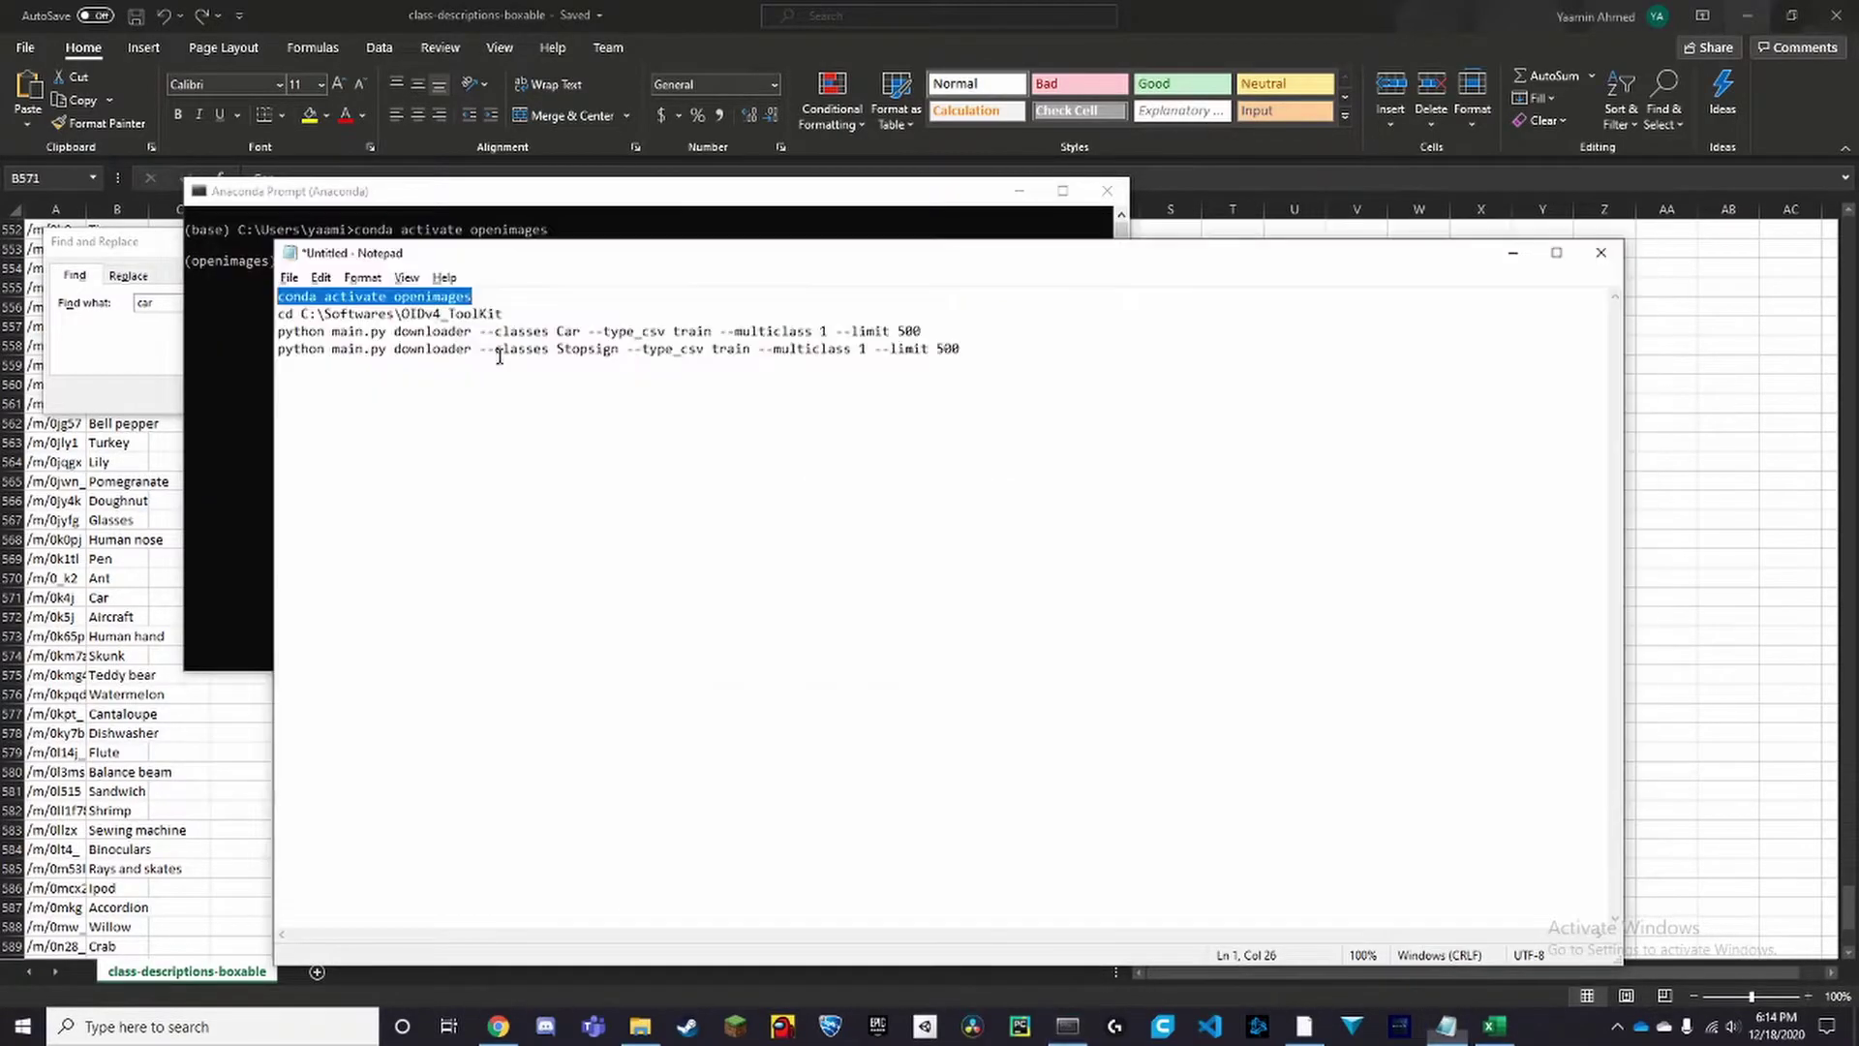
pyautogui.moveTo(278, 314); pyautogui.dragTo(537, 321)
pyautogui.hotkey('ctrl', 'c')
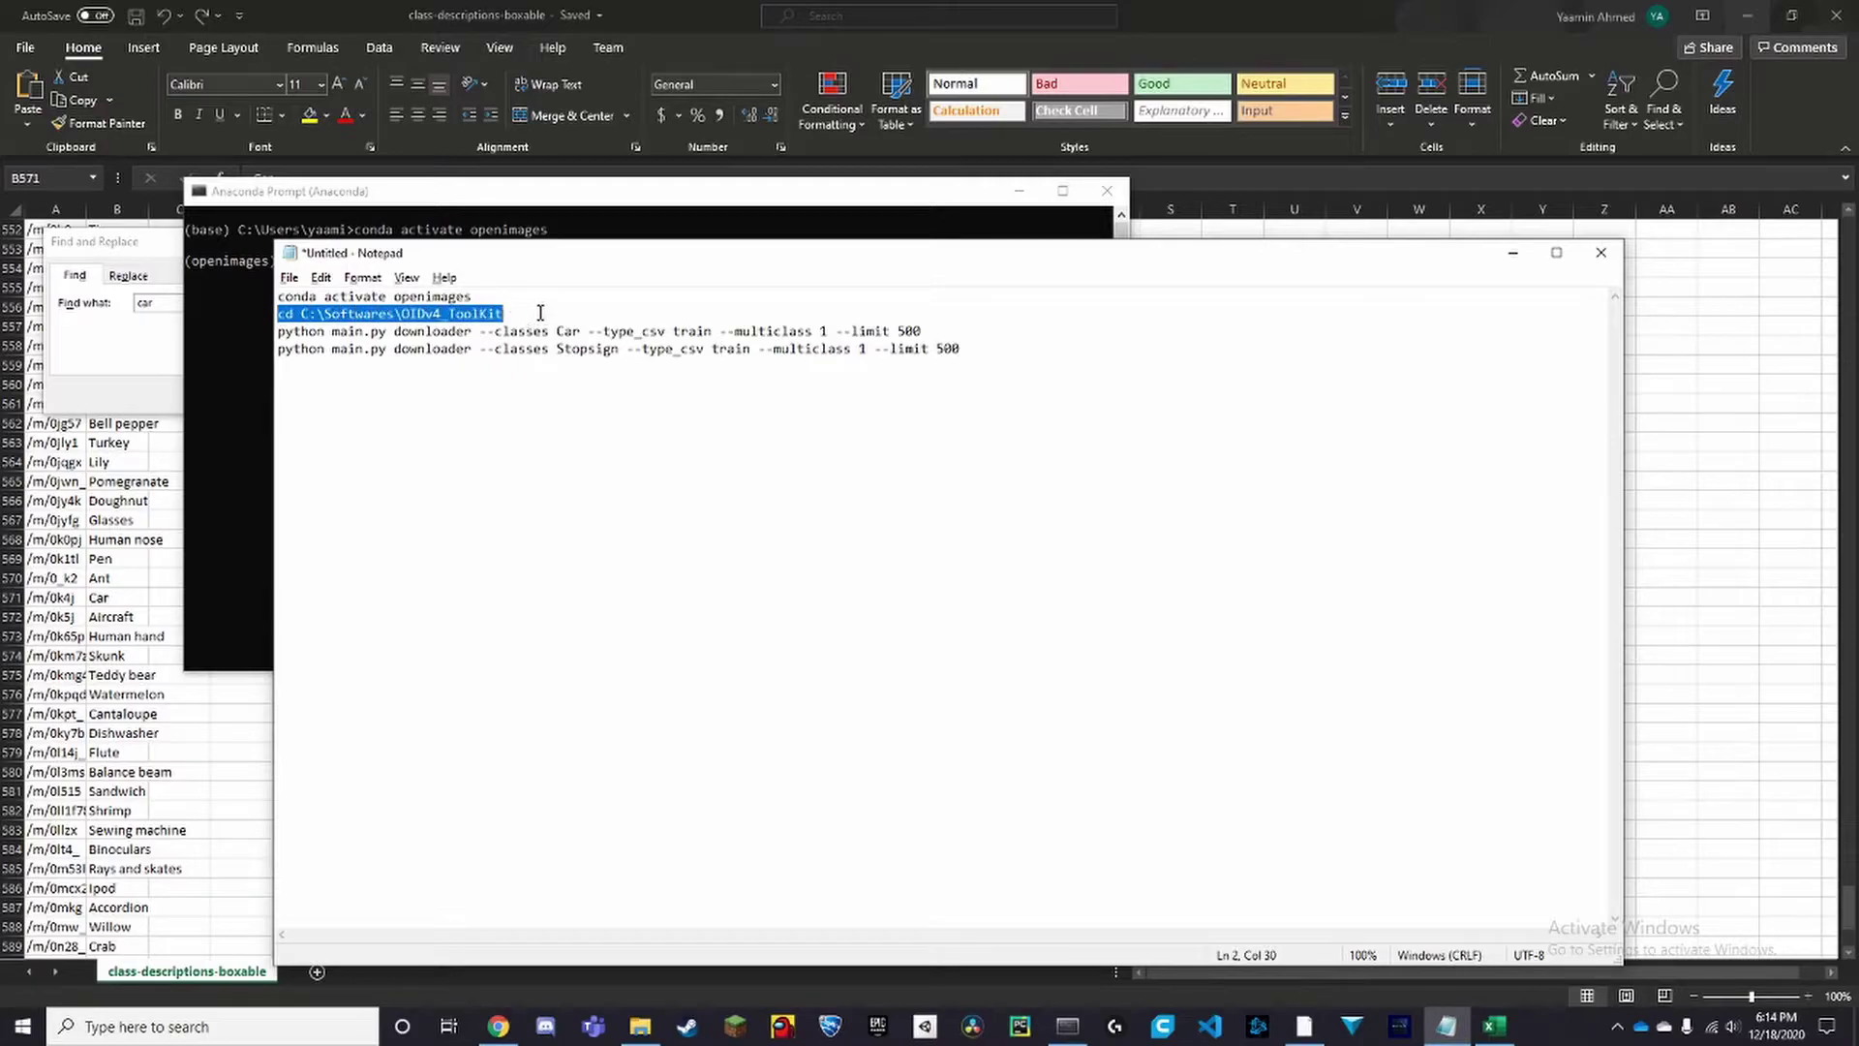
pyautogui.hotkey('alt', 'Tab')
pyautogui.hotkey('ctrl', 'v')
pyautogui.press('Return')
# Copy and run "python main.py downloader --classes Car --type_csv train --multiclass 1 --limit 500" in the Anaconda Prompt
pyautogui.hotkey('alt', 'Tab')
pyautogui.moveTo(280, 333); pyautogui.dragTo(1052, 329)
pyautogui.hotkey('ctrl', 'c')
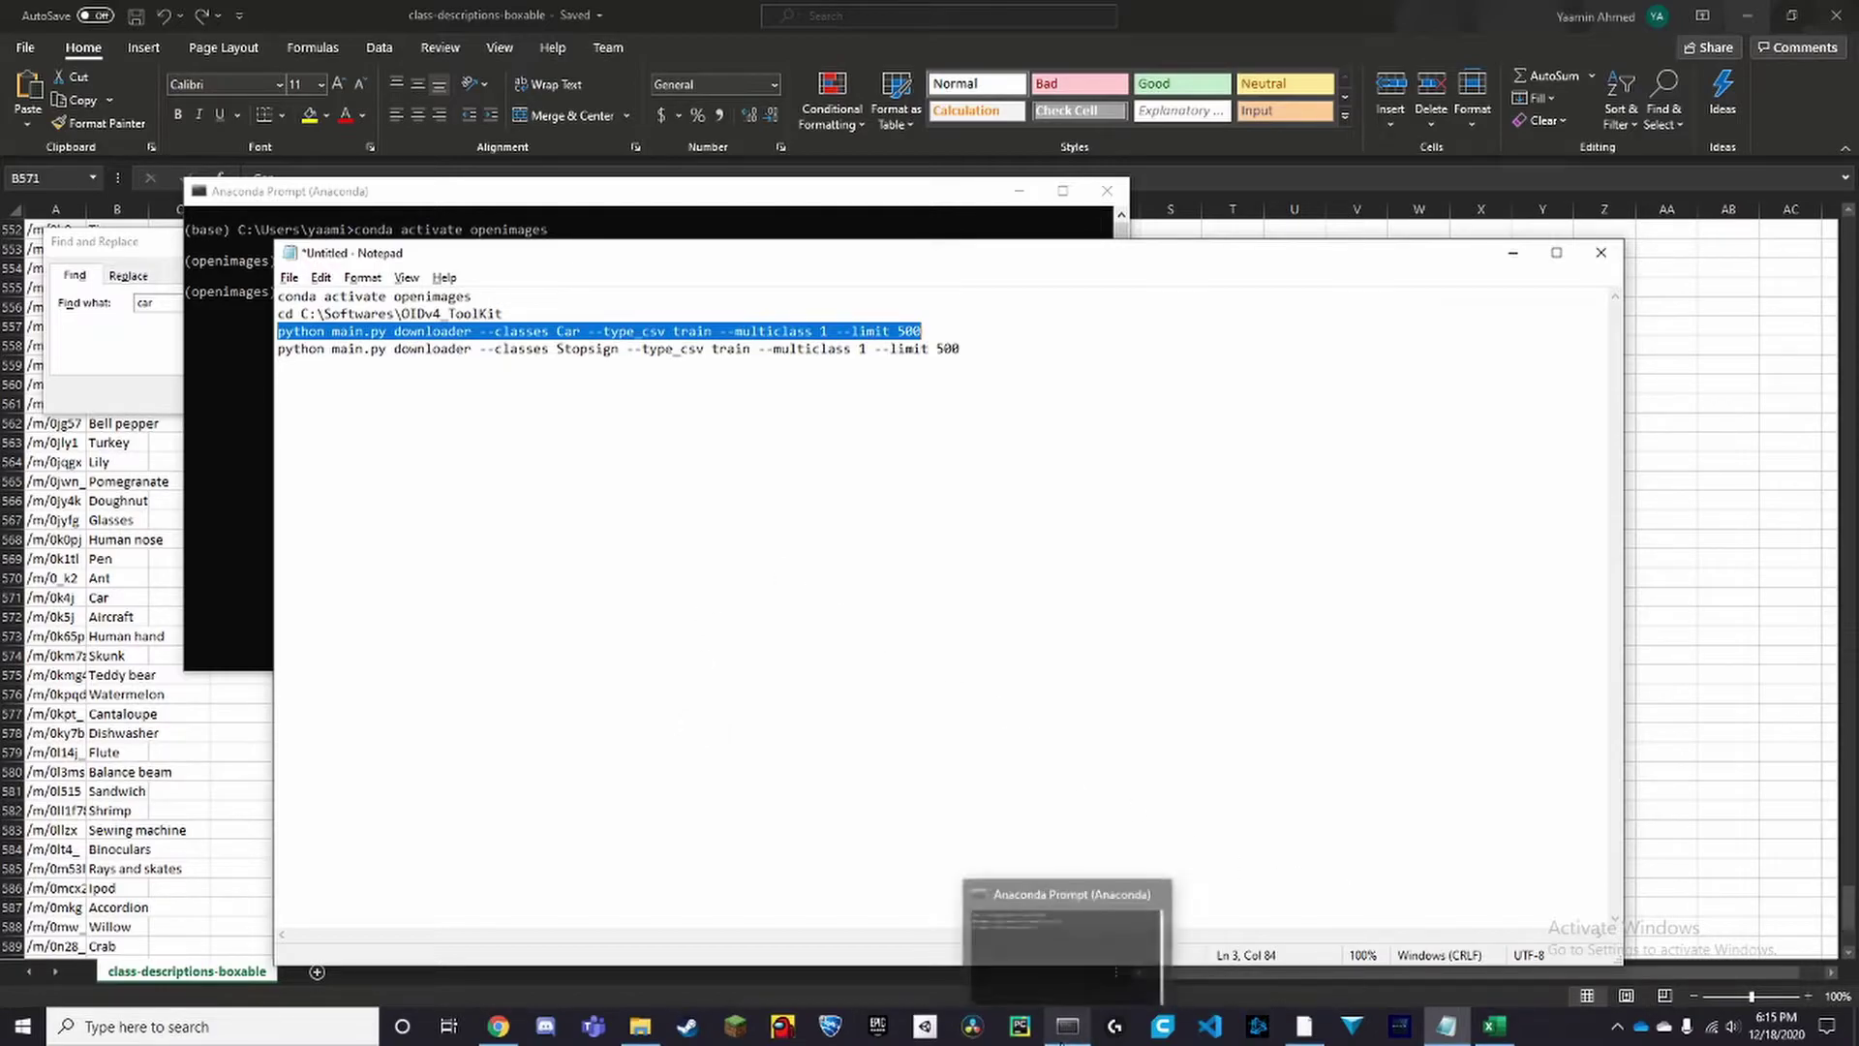
pyautogui.click(1067, 1026)
pyautogui.hotkey('ctrl', 'v')
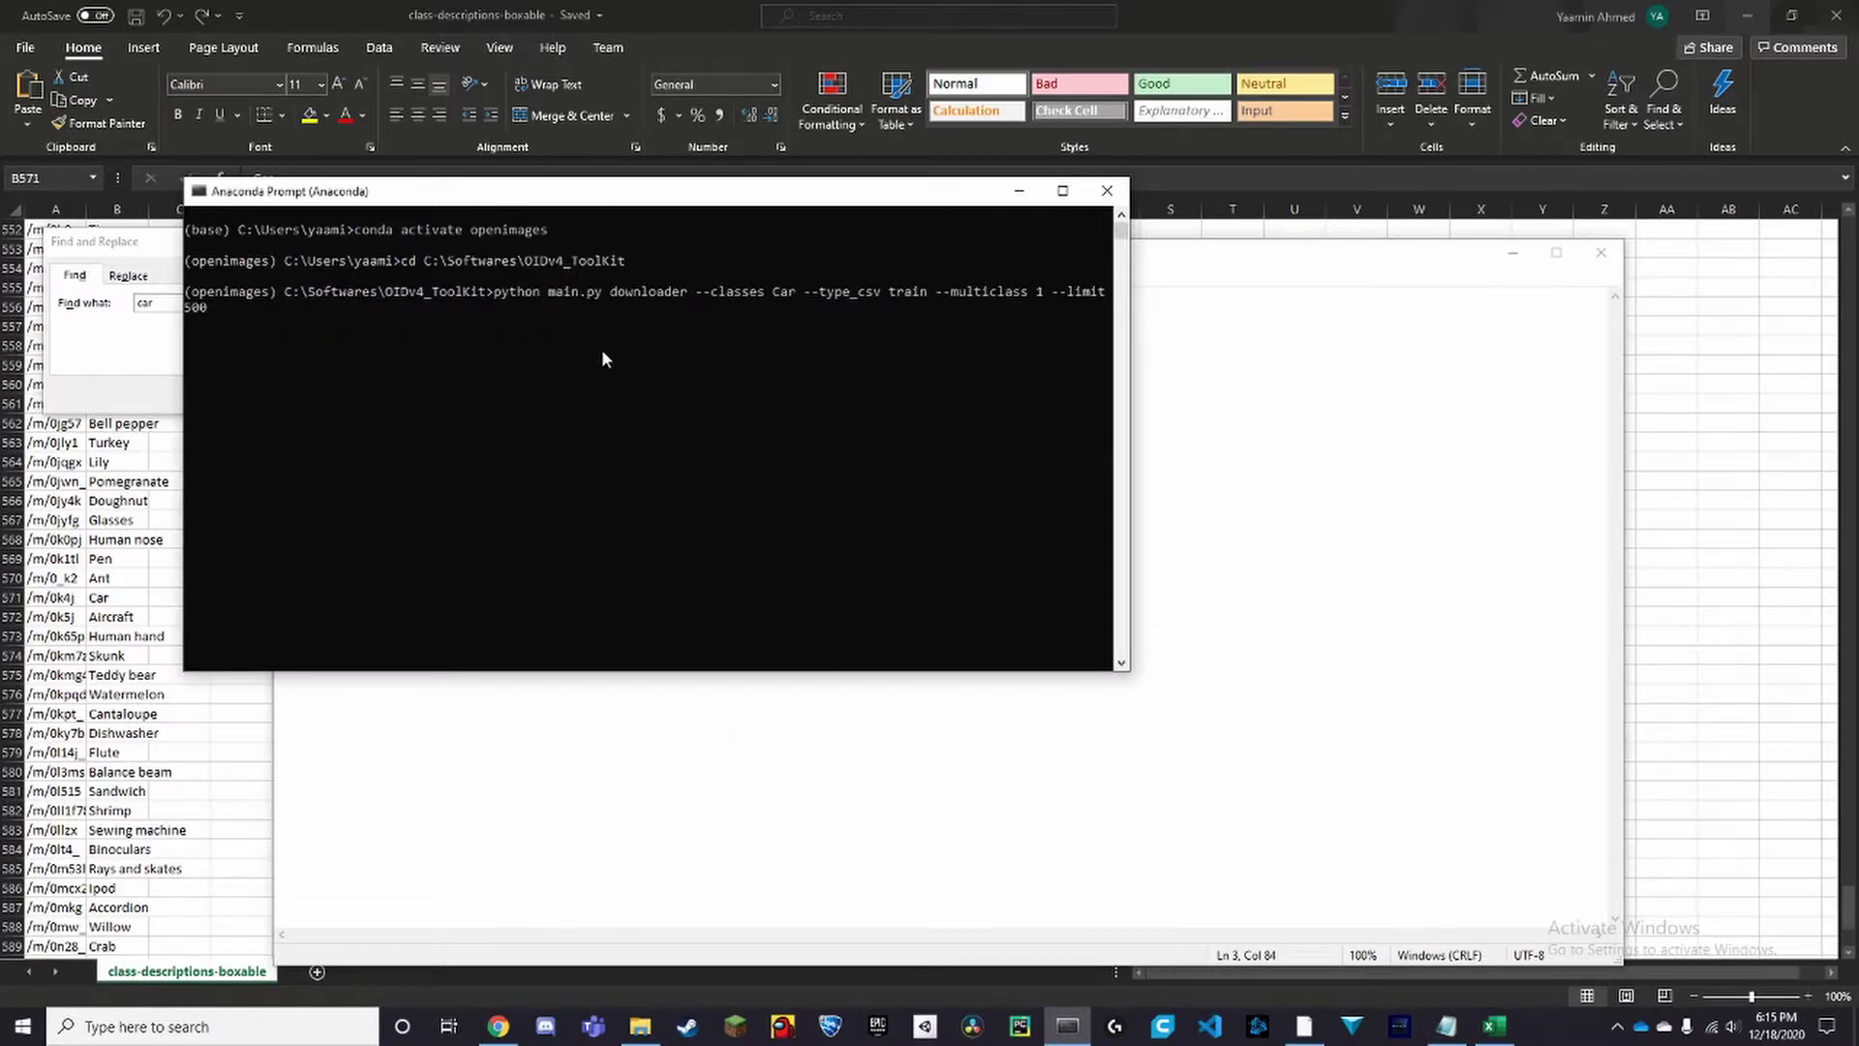
pyautogui.press('Return')
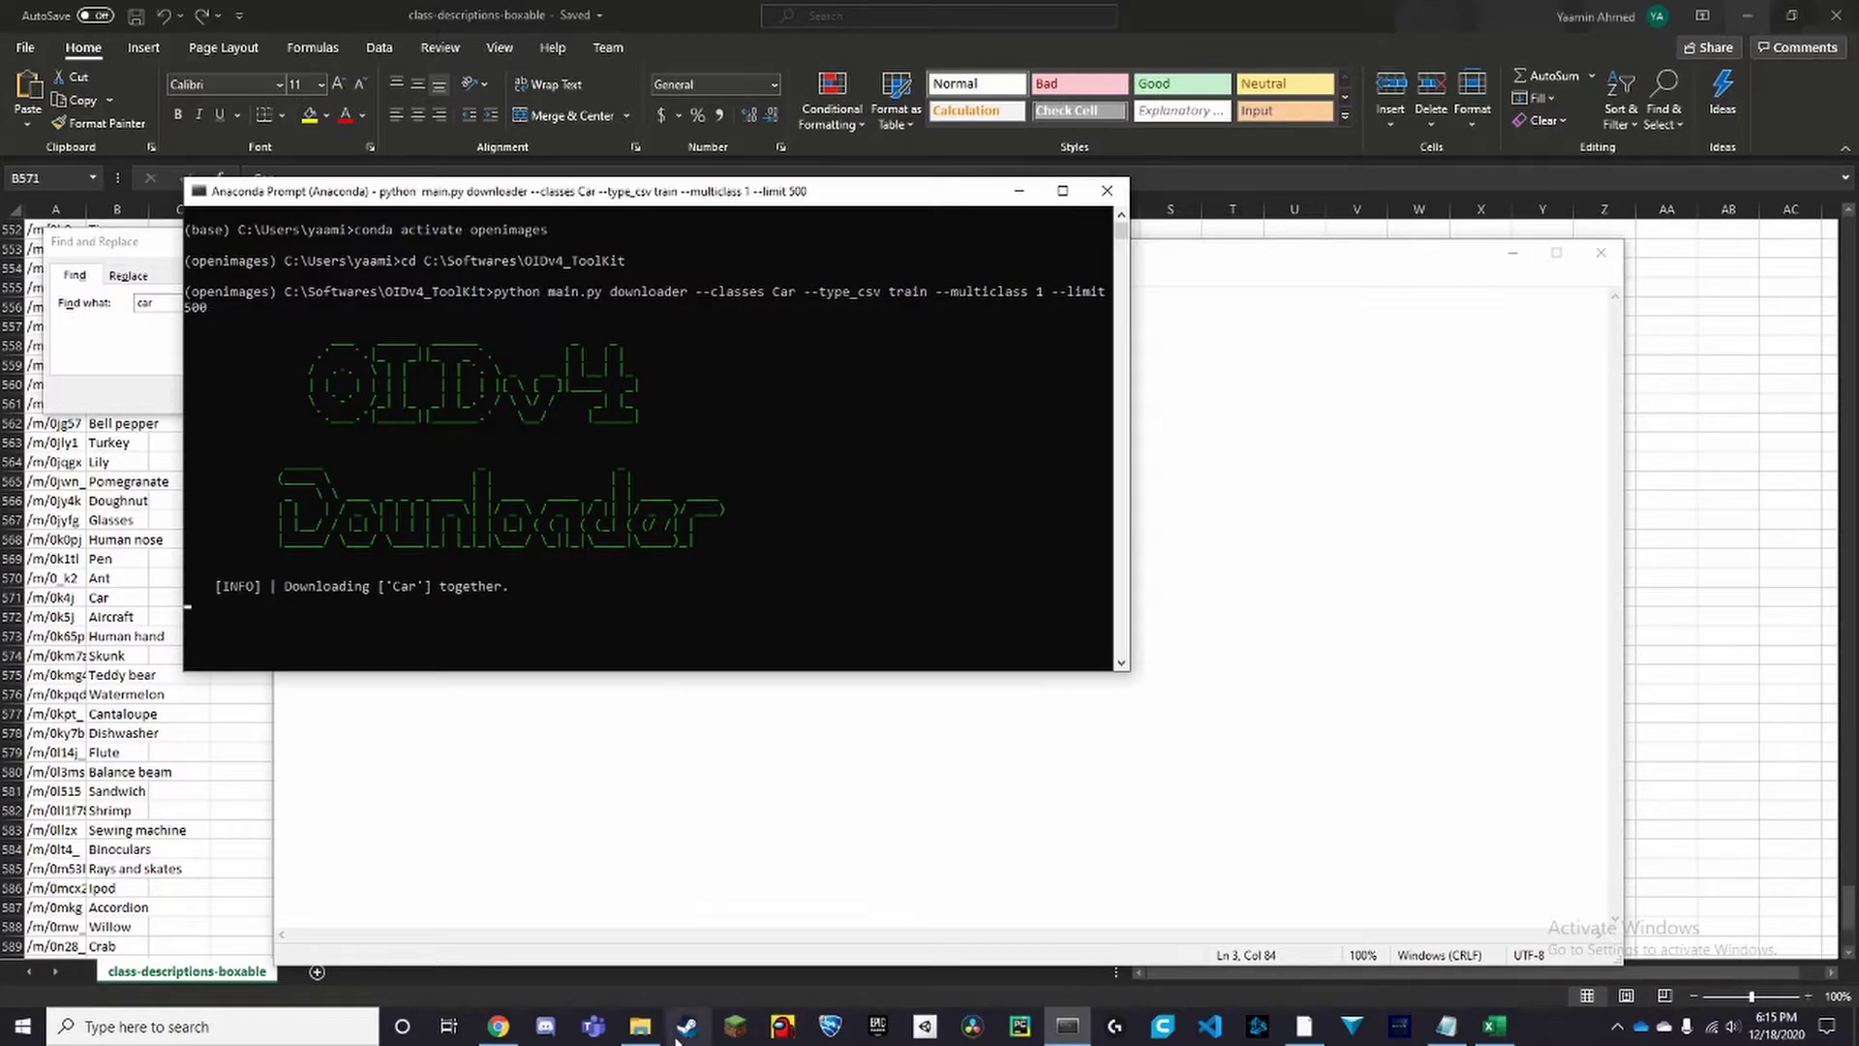
# View the OIDv4_ToolKit folder in File Explorer and return to the Anaconda Prompt
pyautogui.click(640, 1026)
pyautogui.click(374, 66)
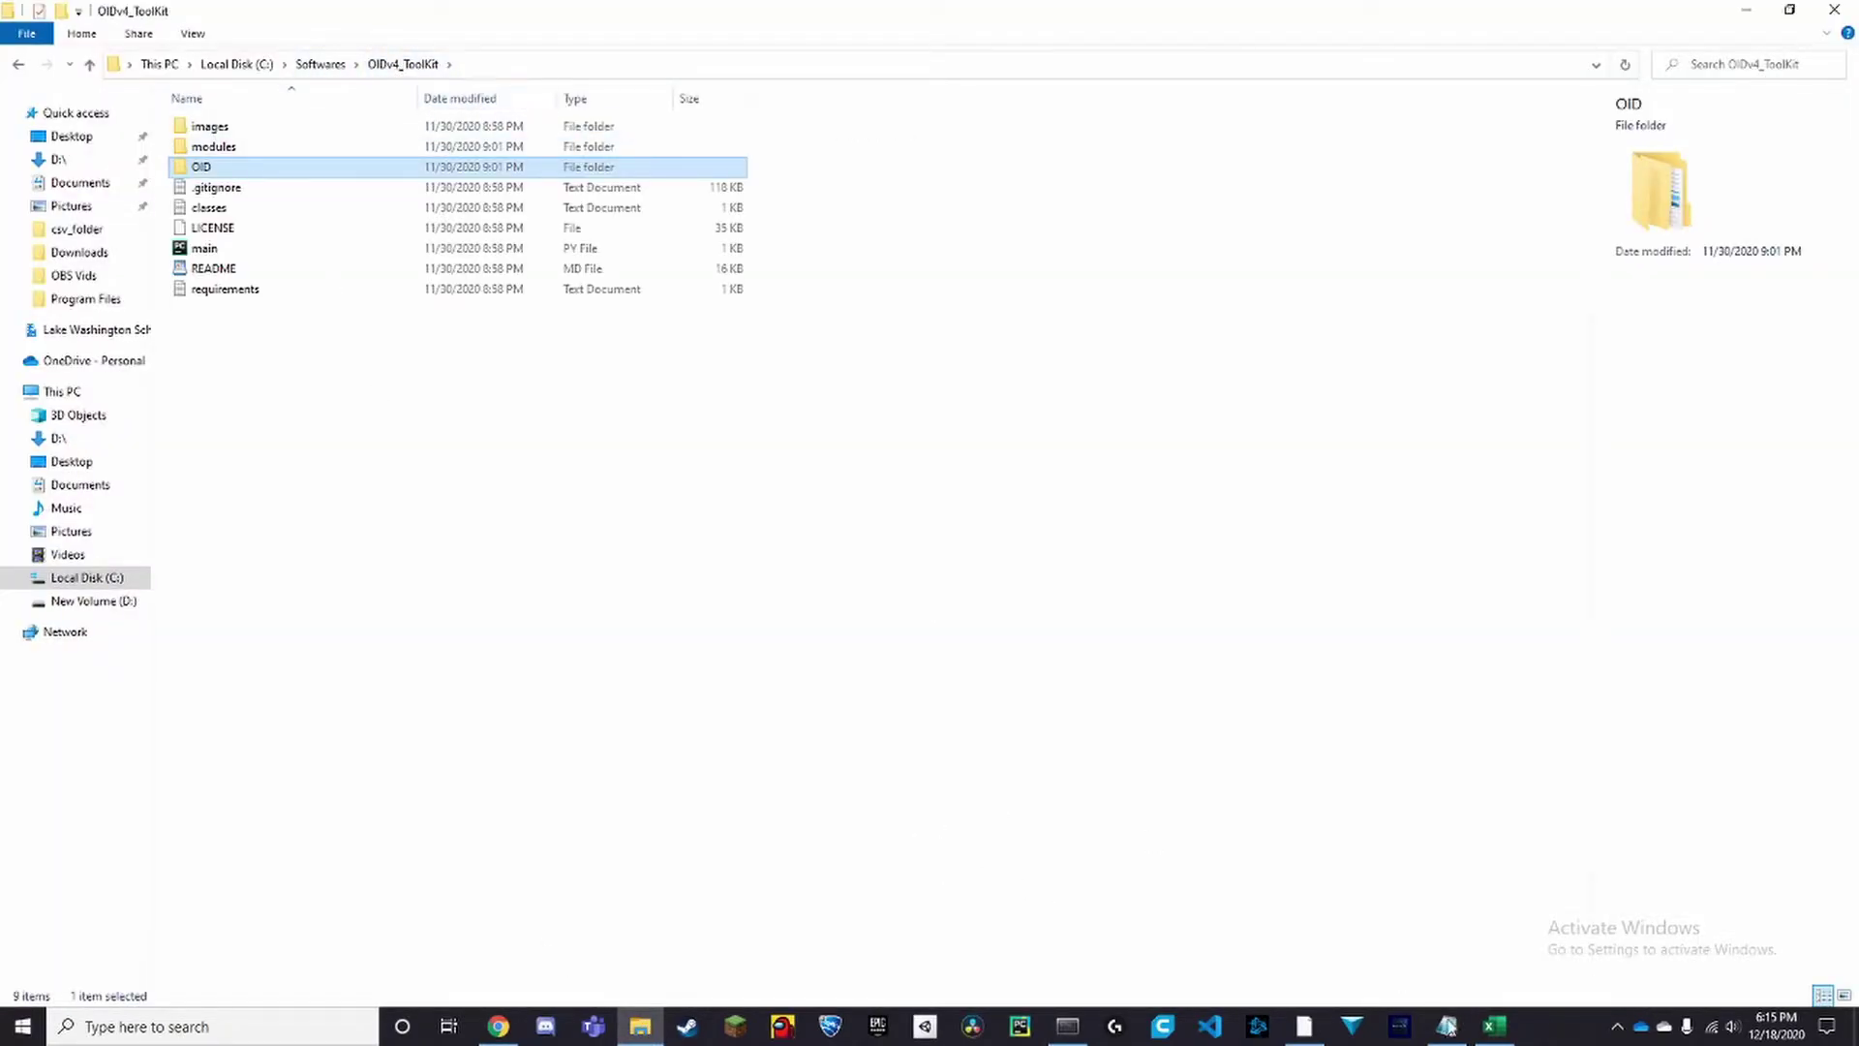
pyautogui.click(1067, 1024)
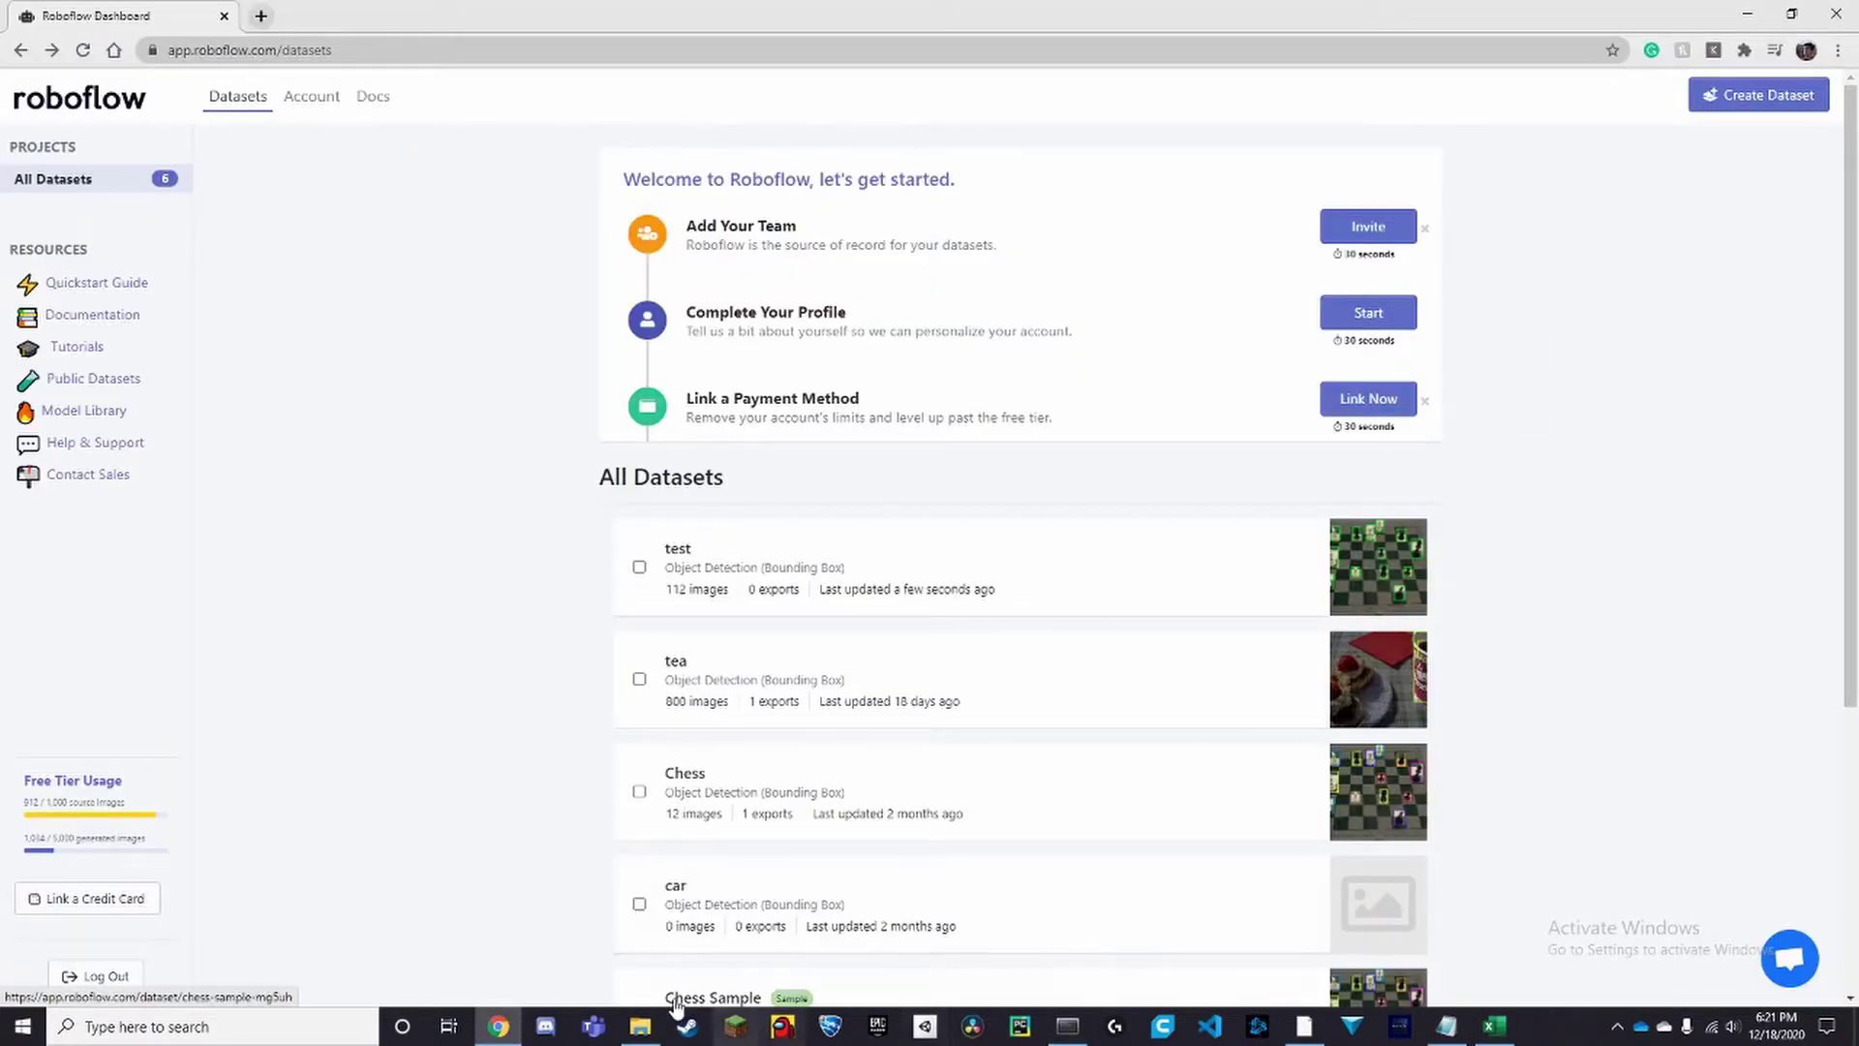
# Switch to File Explorer and open the Car image folder under OID\Dataset\train
pyautogui.click(641, 1034)
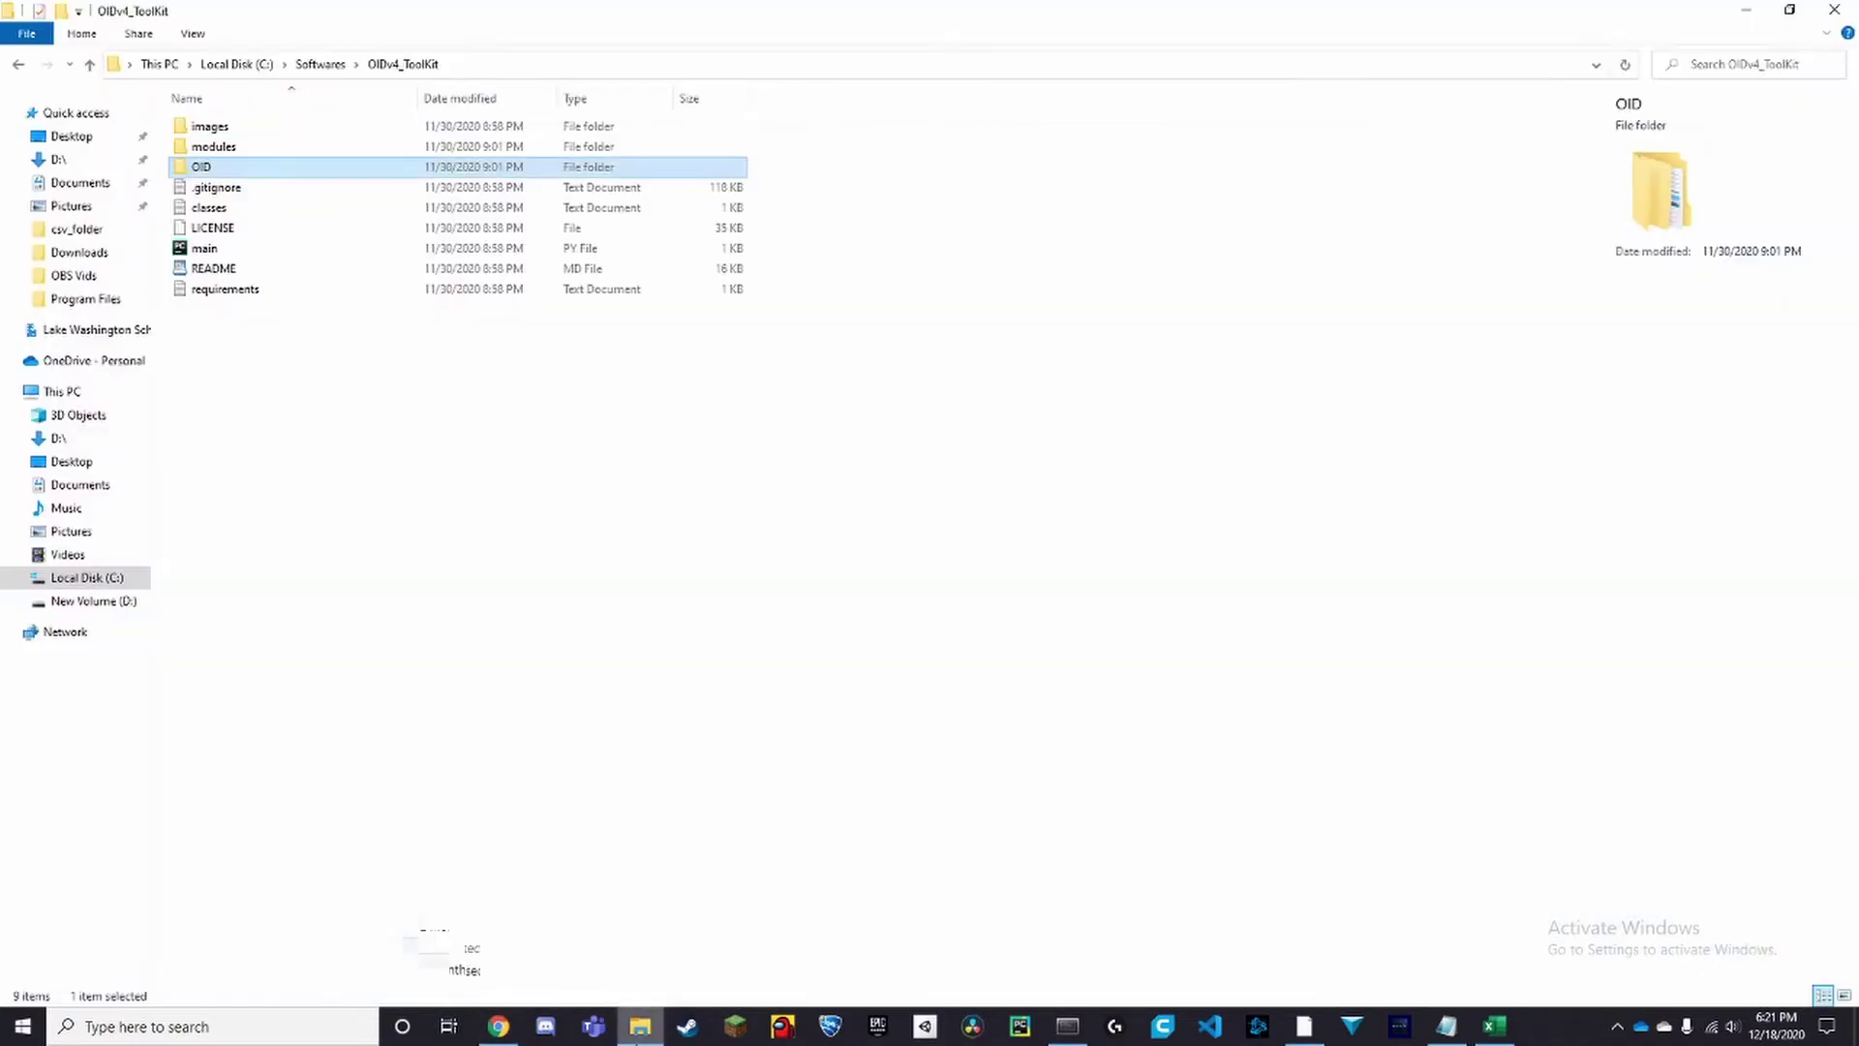
pyautogui.doubleClick(256, 167)
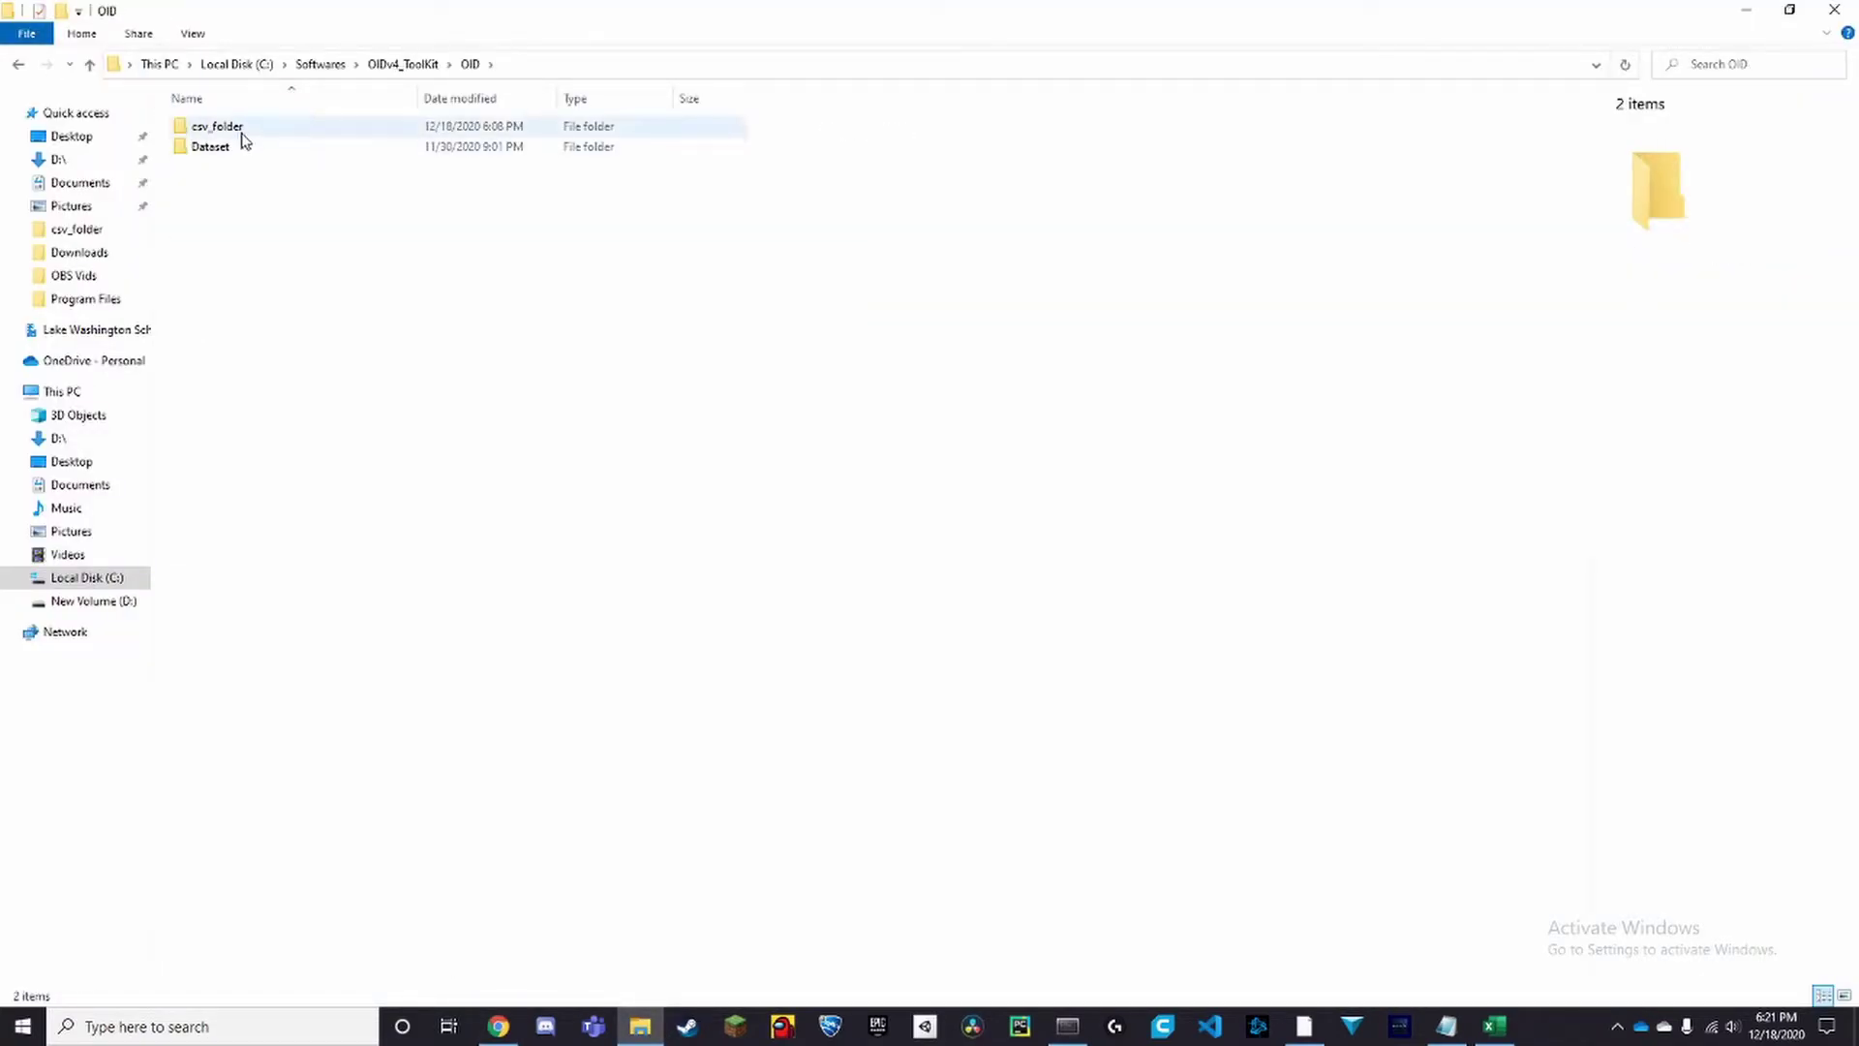
pyautogui.doubleClick(241, 148)
pyautogui.doubleClick(236, 135)
pyautogui.click(241, 150)
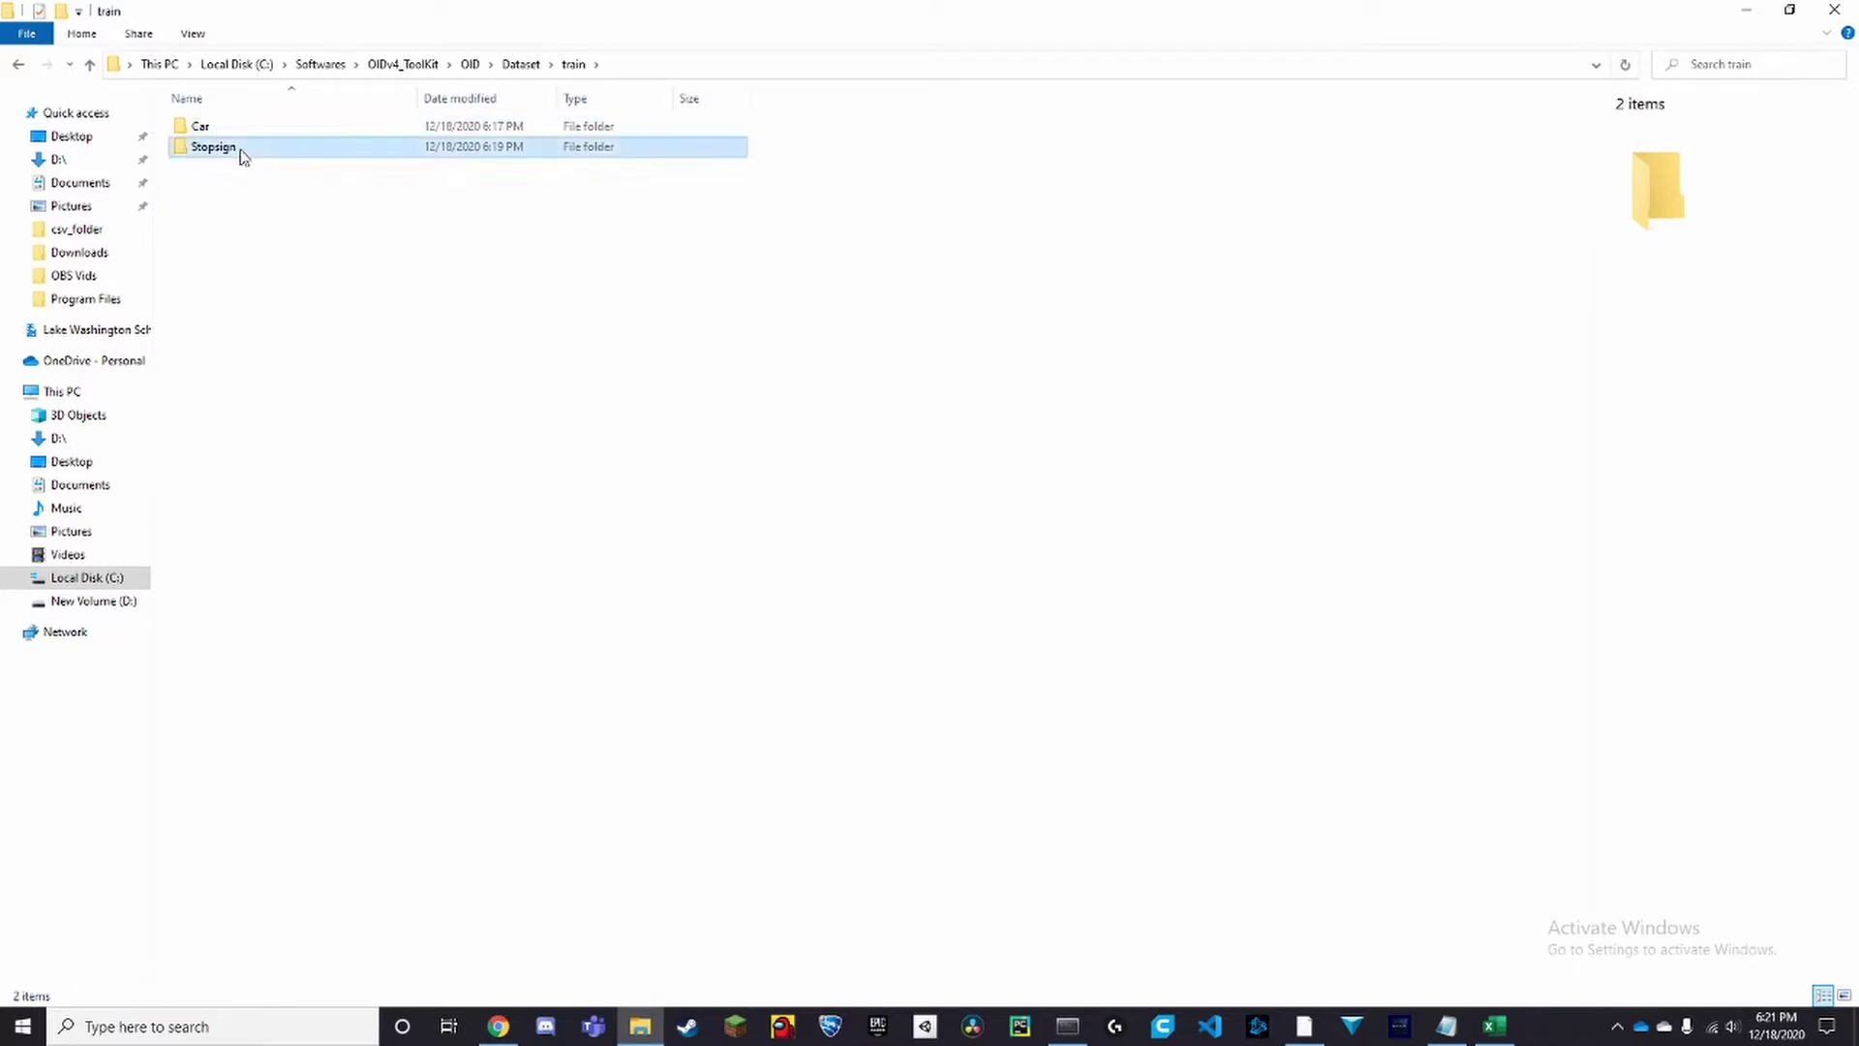
pyautogui.doubleClick(211, 130)
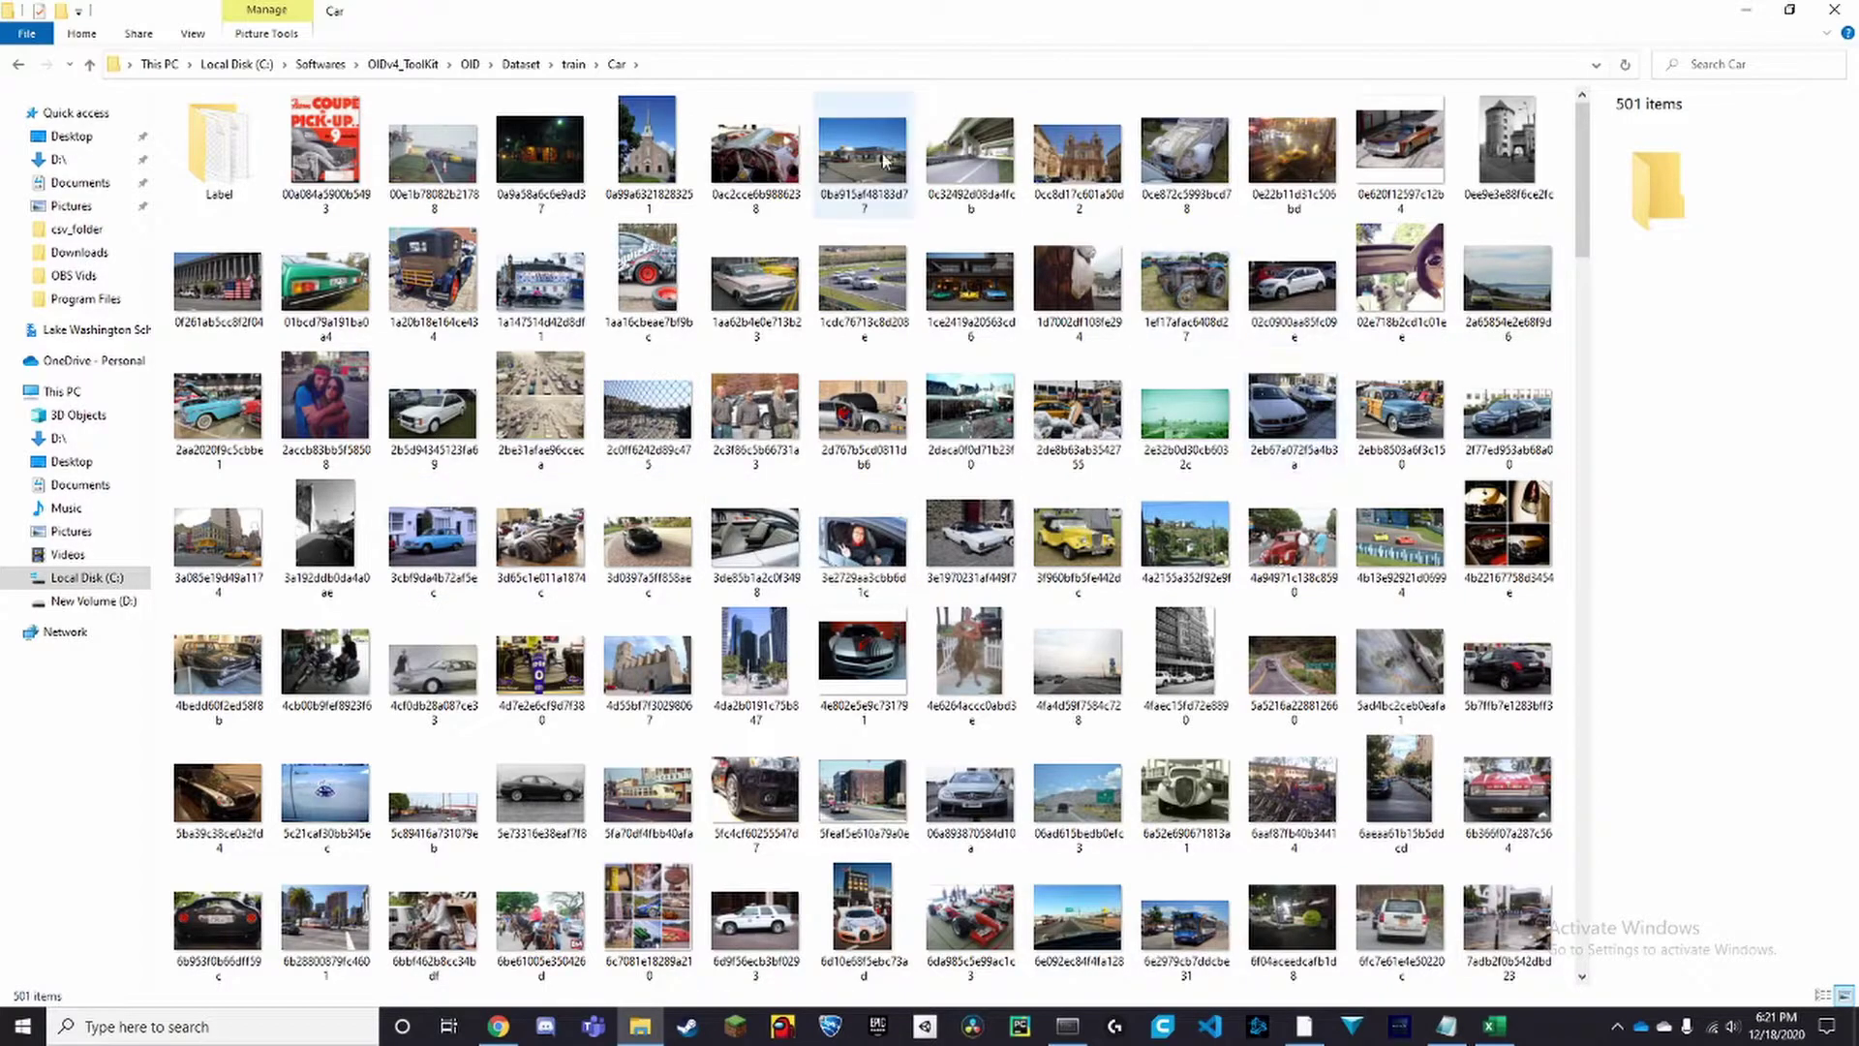
# Return to the train folder, open the Stopsign folder and browse its images
pyautogui.click(20, 65)
pyautogui.doubleClick(300, 150)
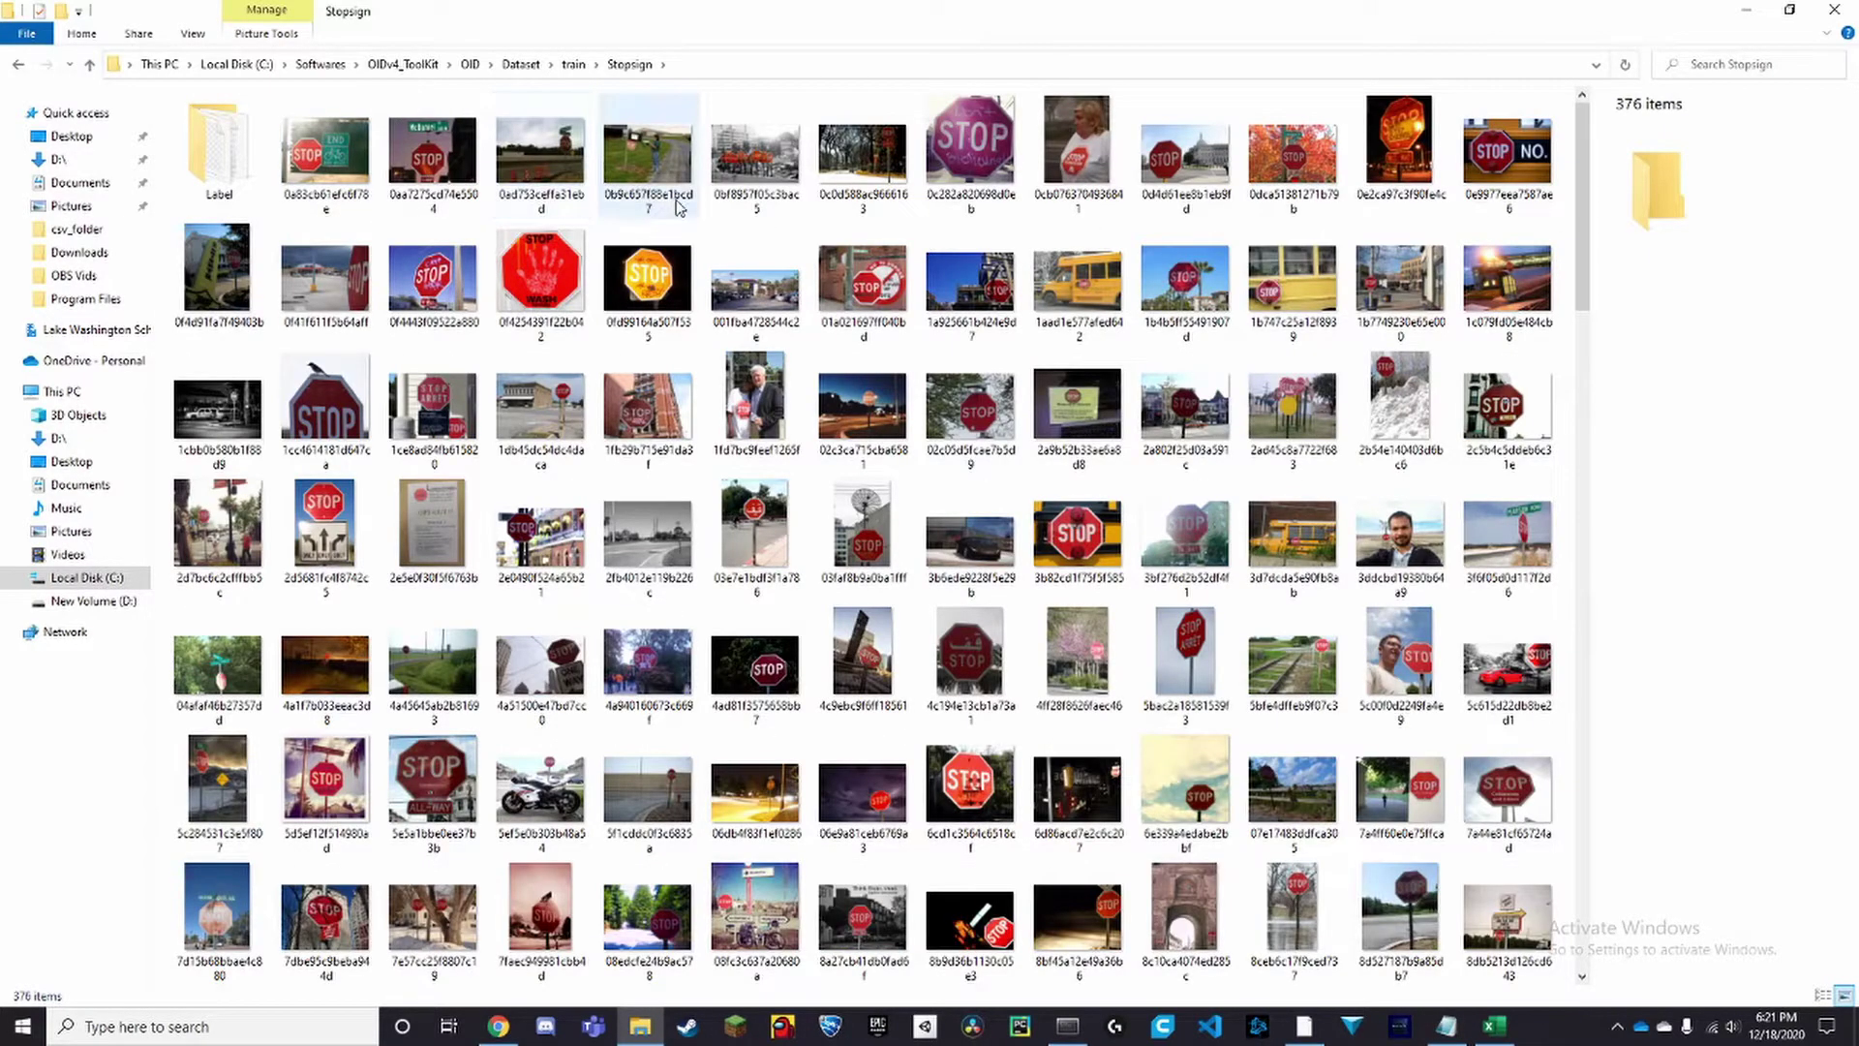
pyautogui.scroll(-5, 774, 263)
pyautogui.scroll(3, 775, 263)
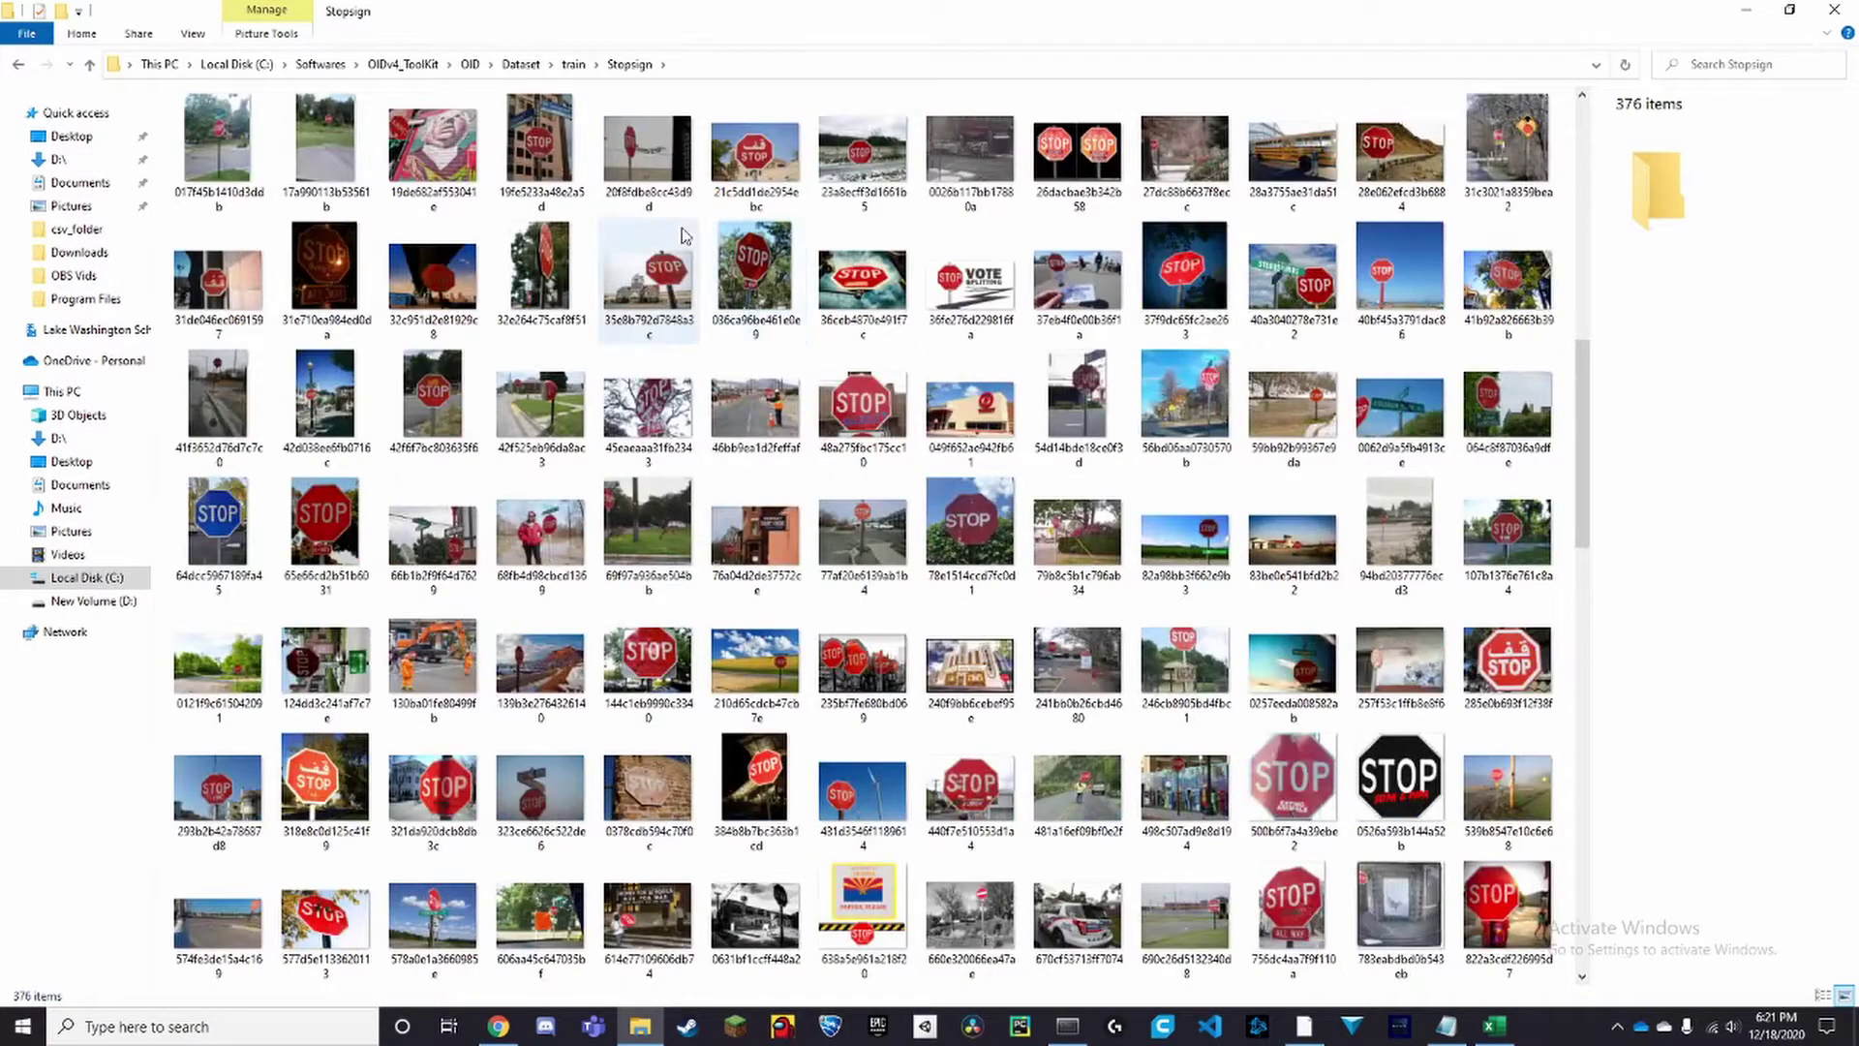
# Go back from the Stopsign folder to the train folder and switch to the Roboflow datasets page in Chrome
pyautogui.scroll(2, 620, 361)
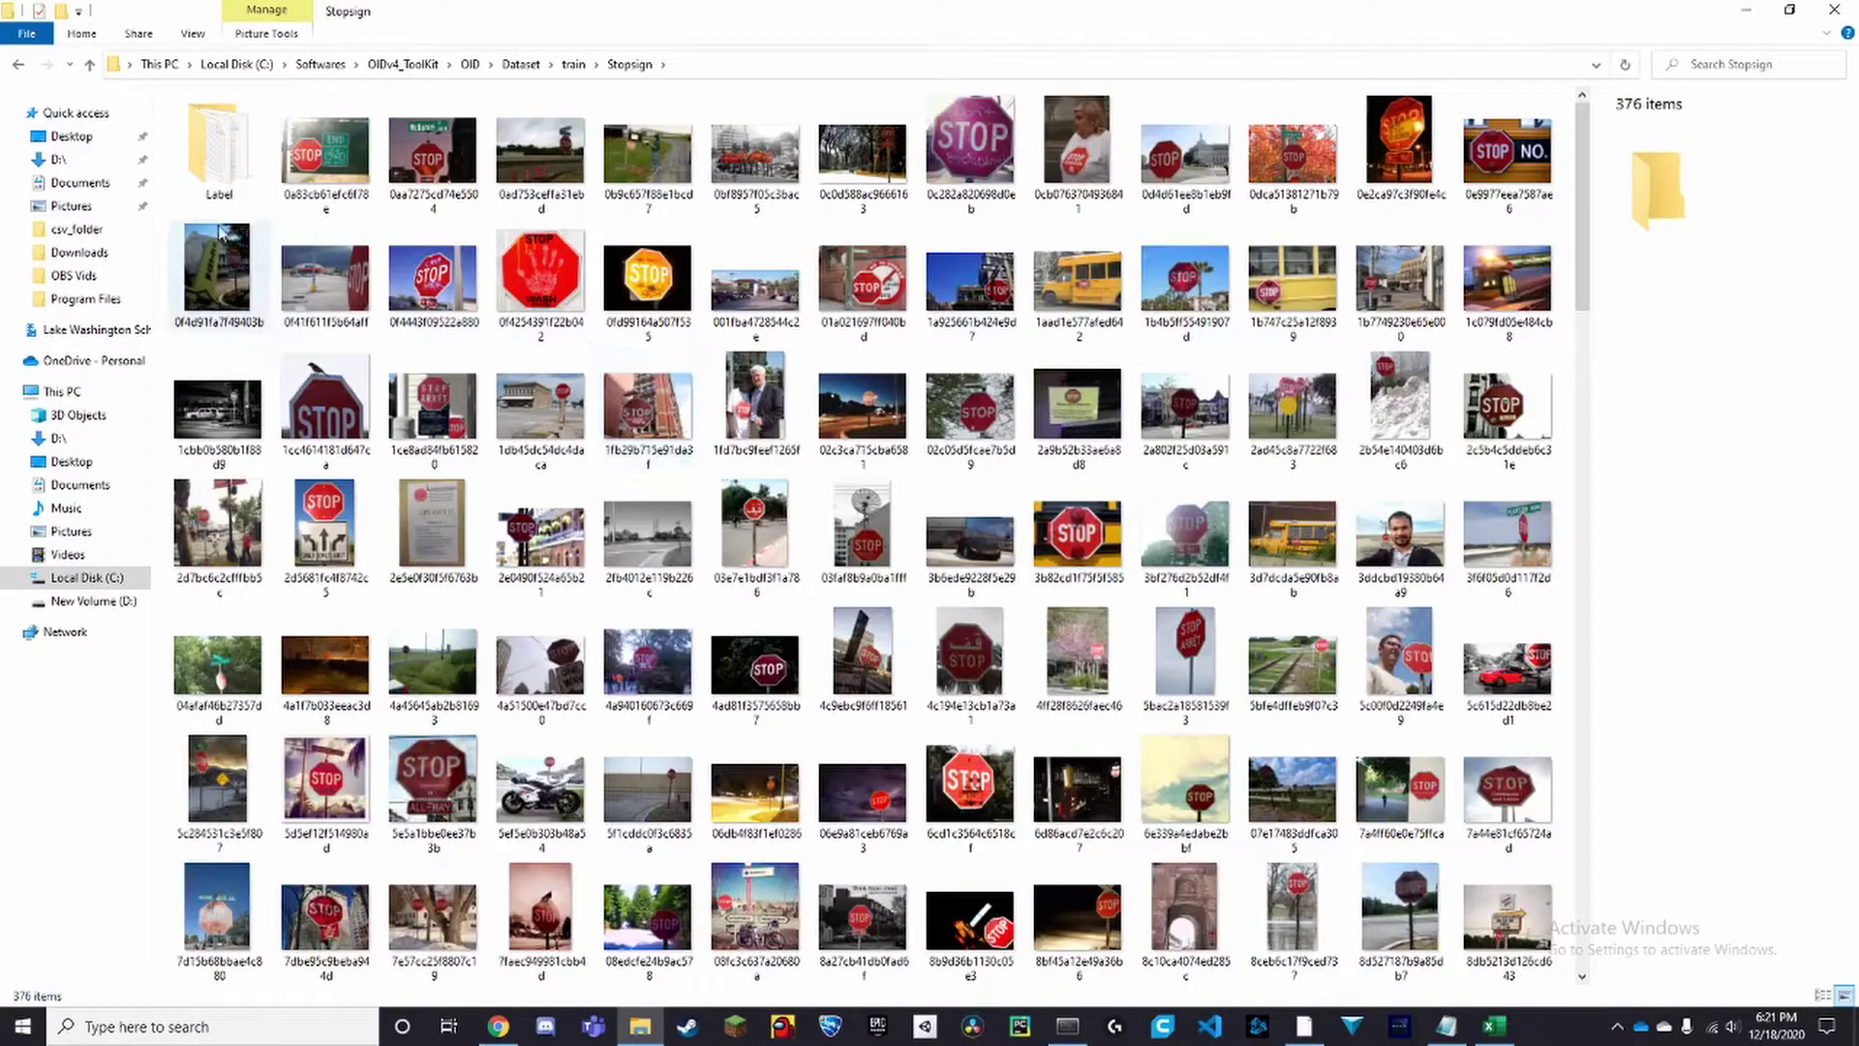
pyautogui.click(20, 64)
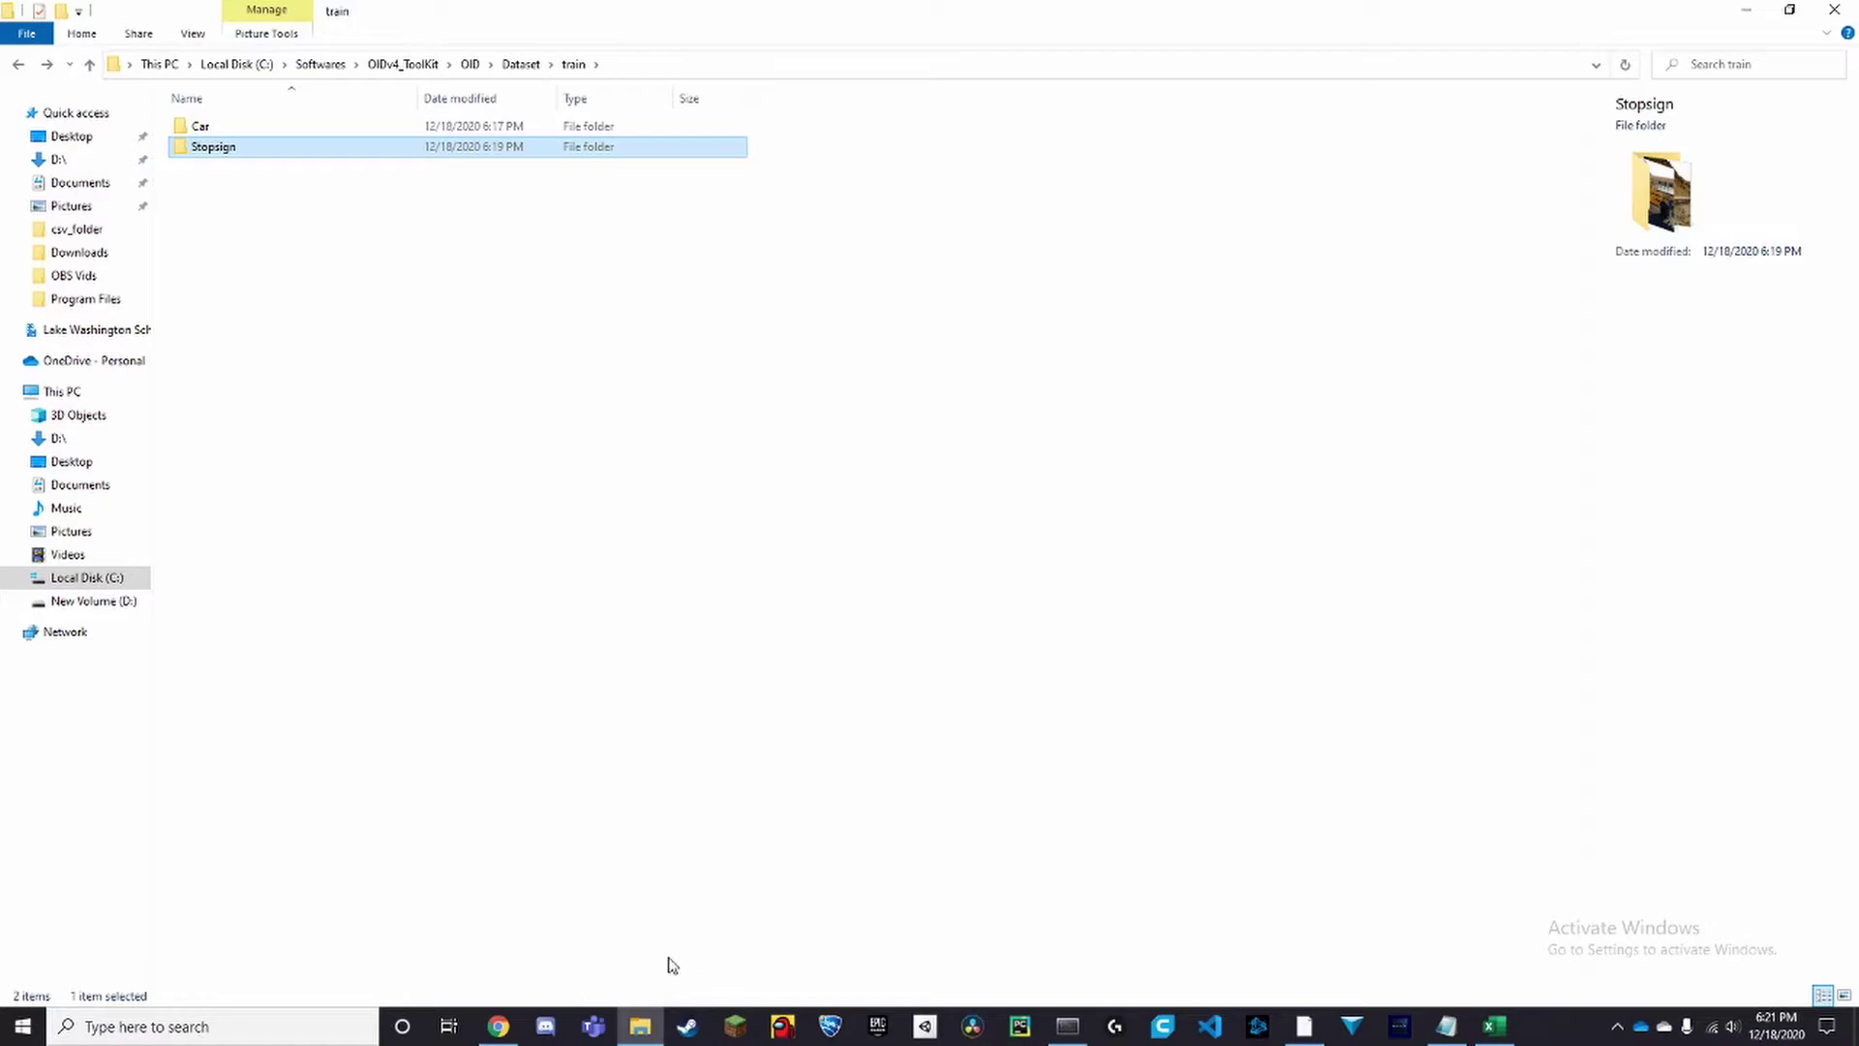
pyautogui.click(498, 1027)
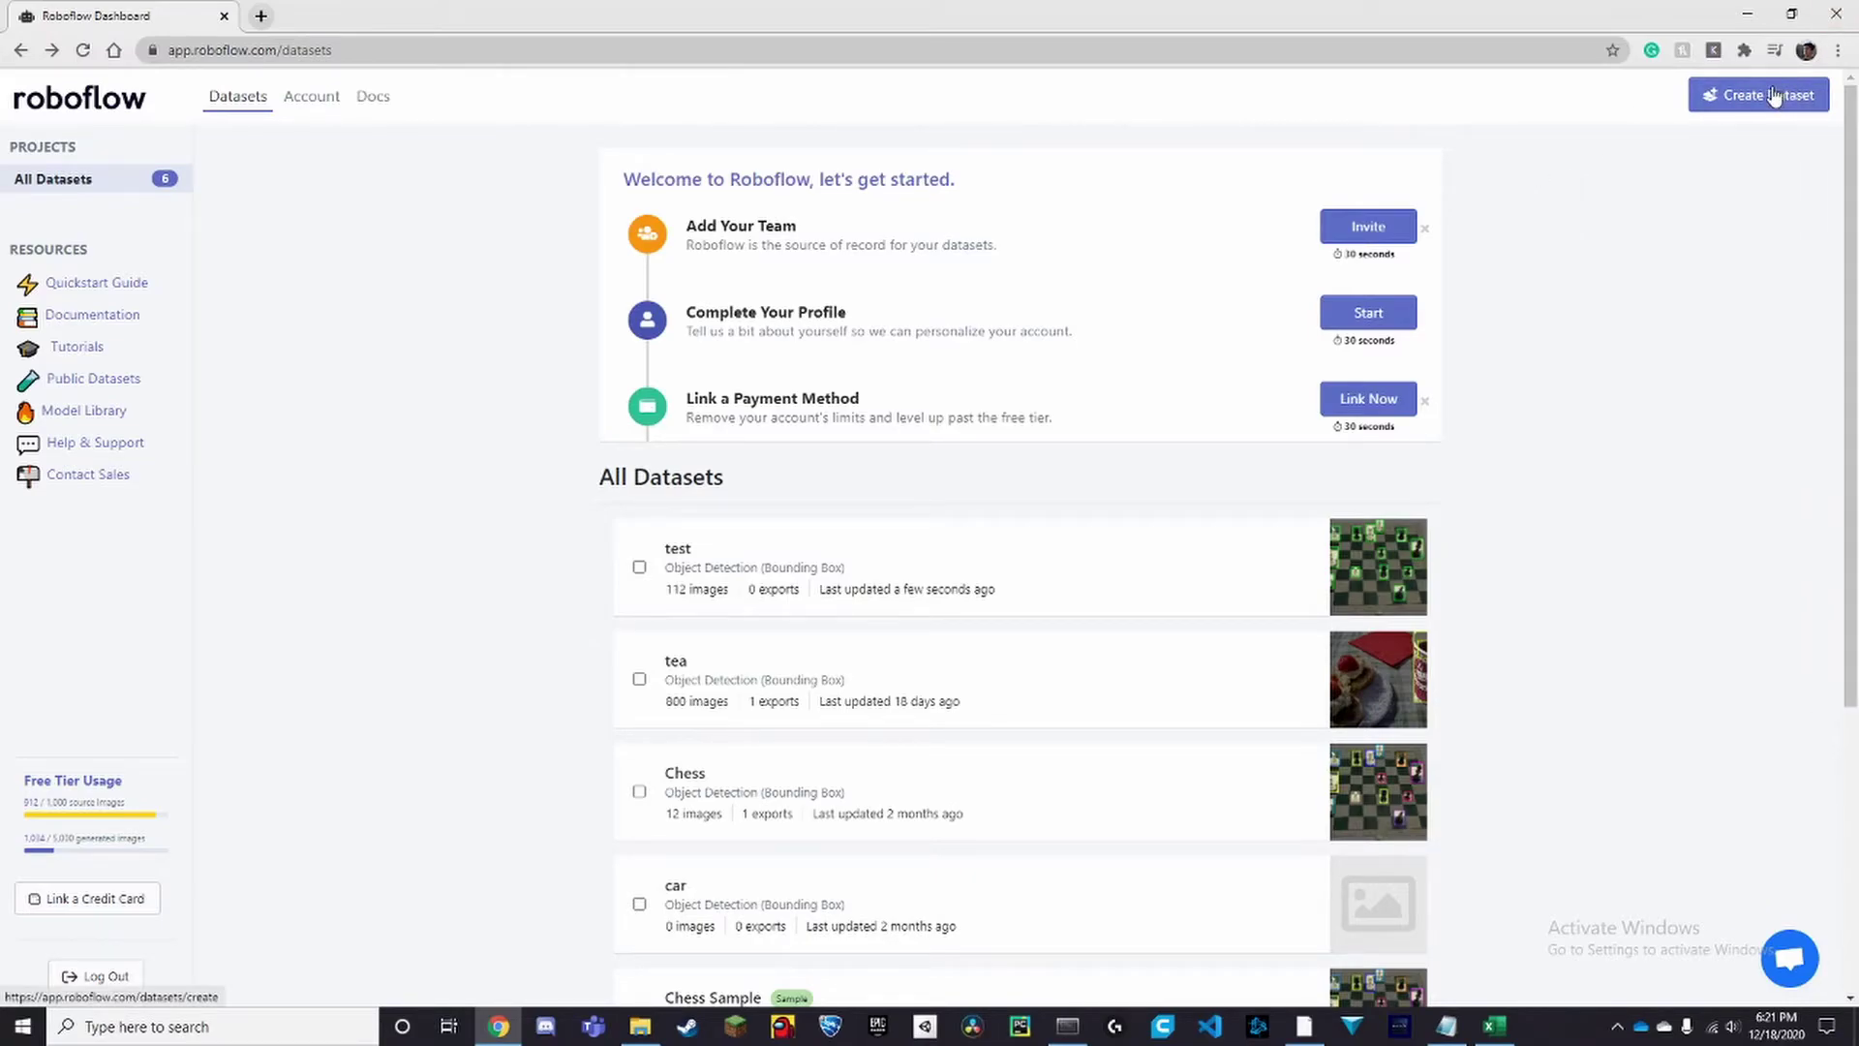
# Create an Object Detection (Bounding Box) dataset named "Car" with the annotation group "Car"
pyautogui.click(1711, 108)
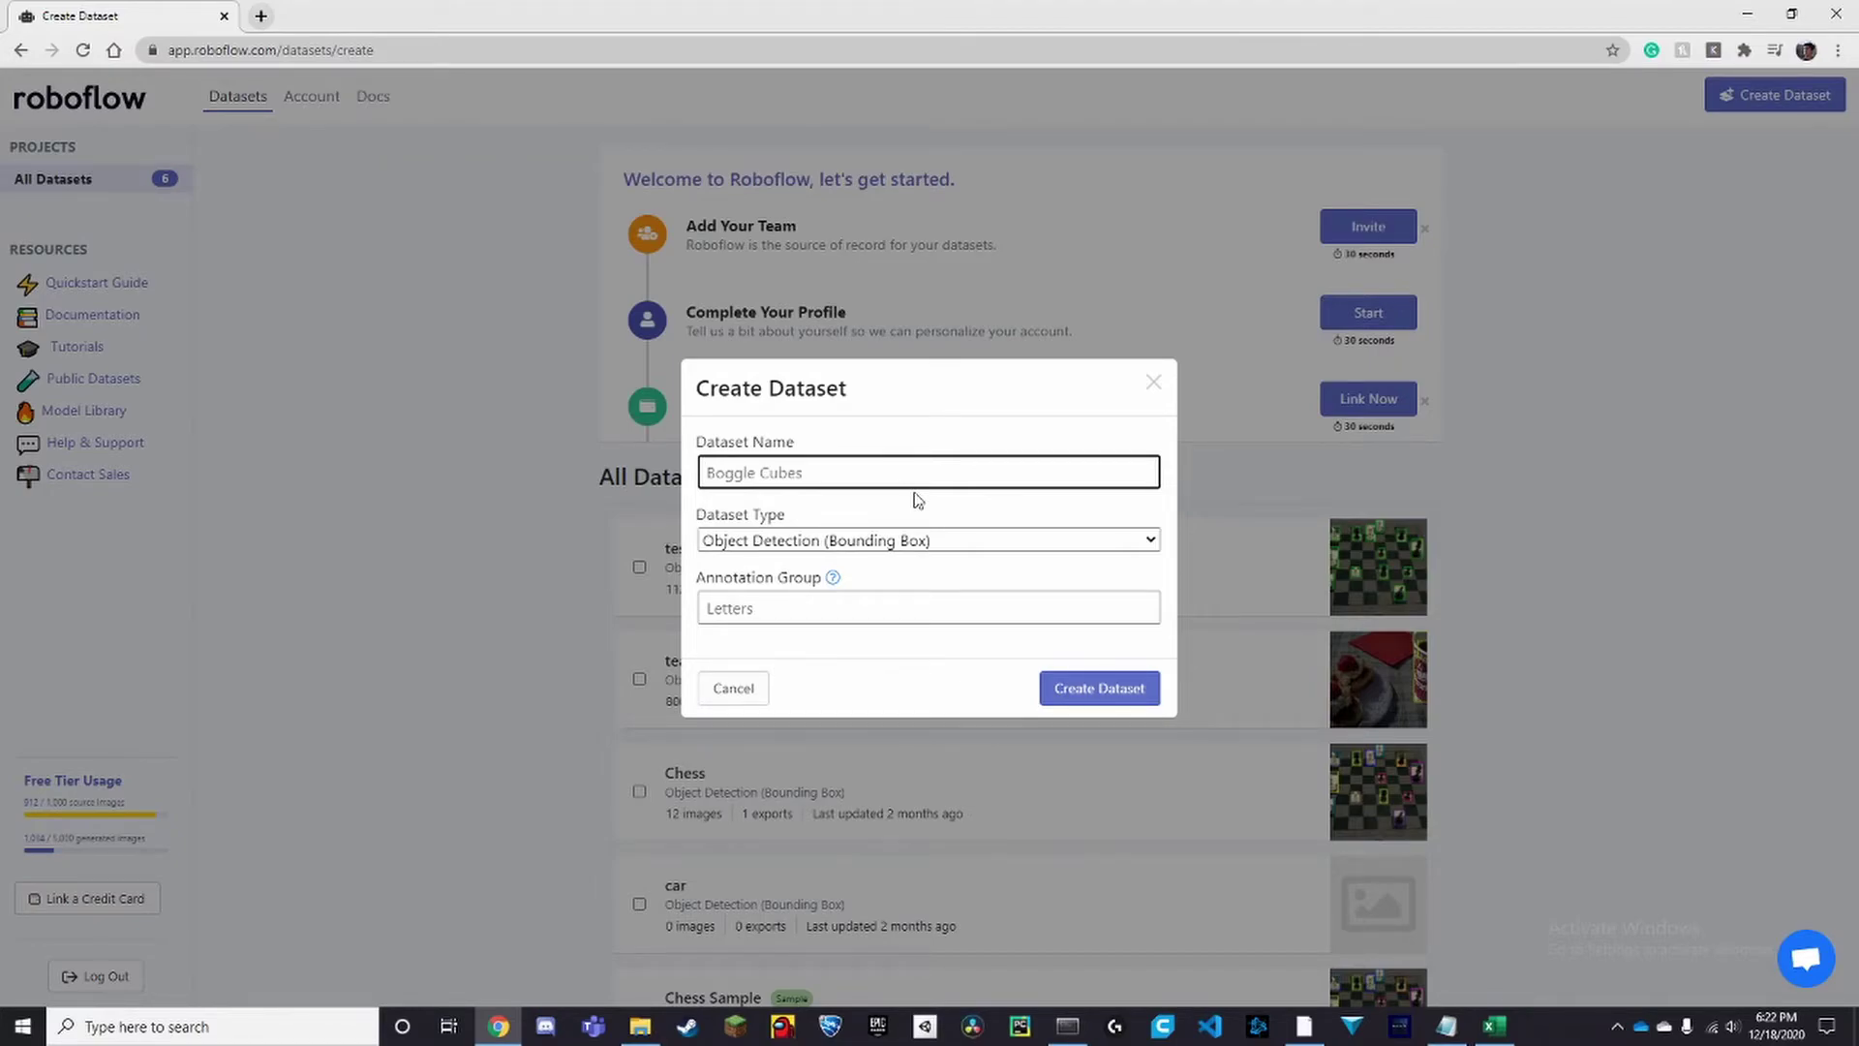
pyautogui.write('Ca')
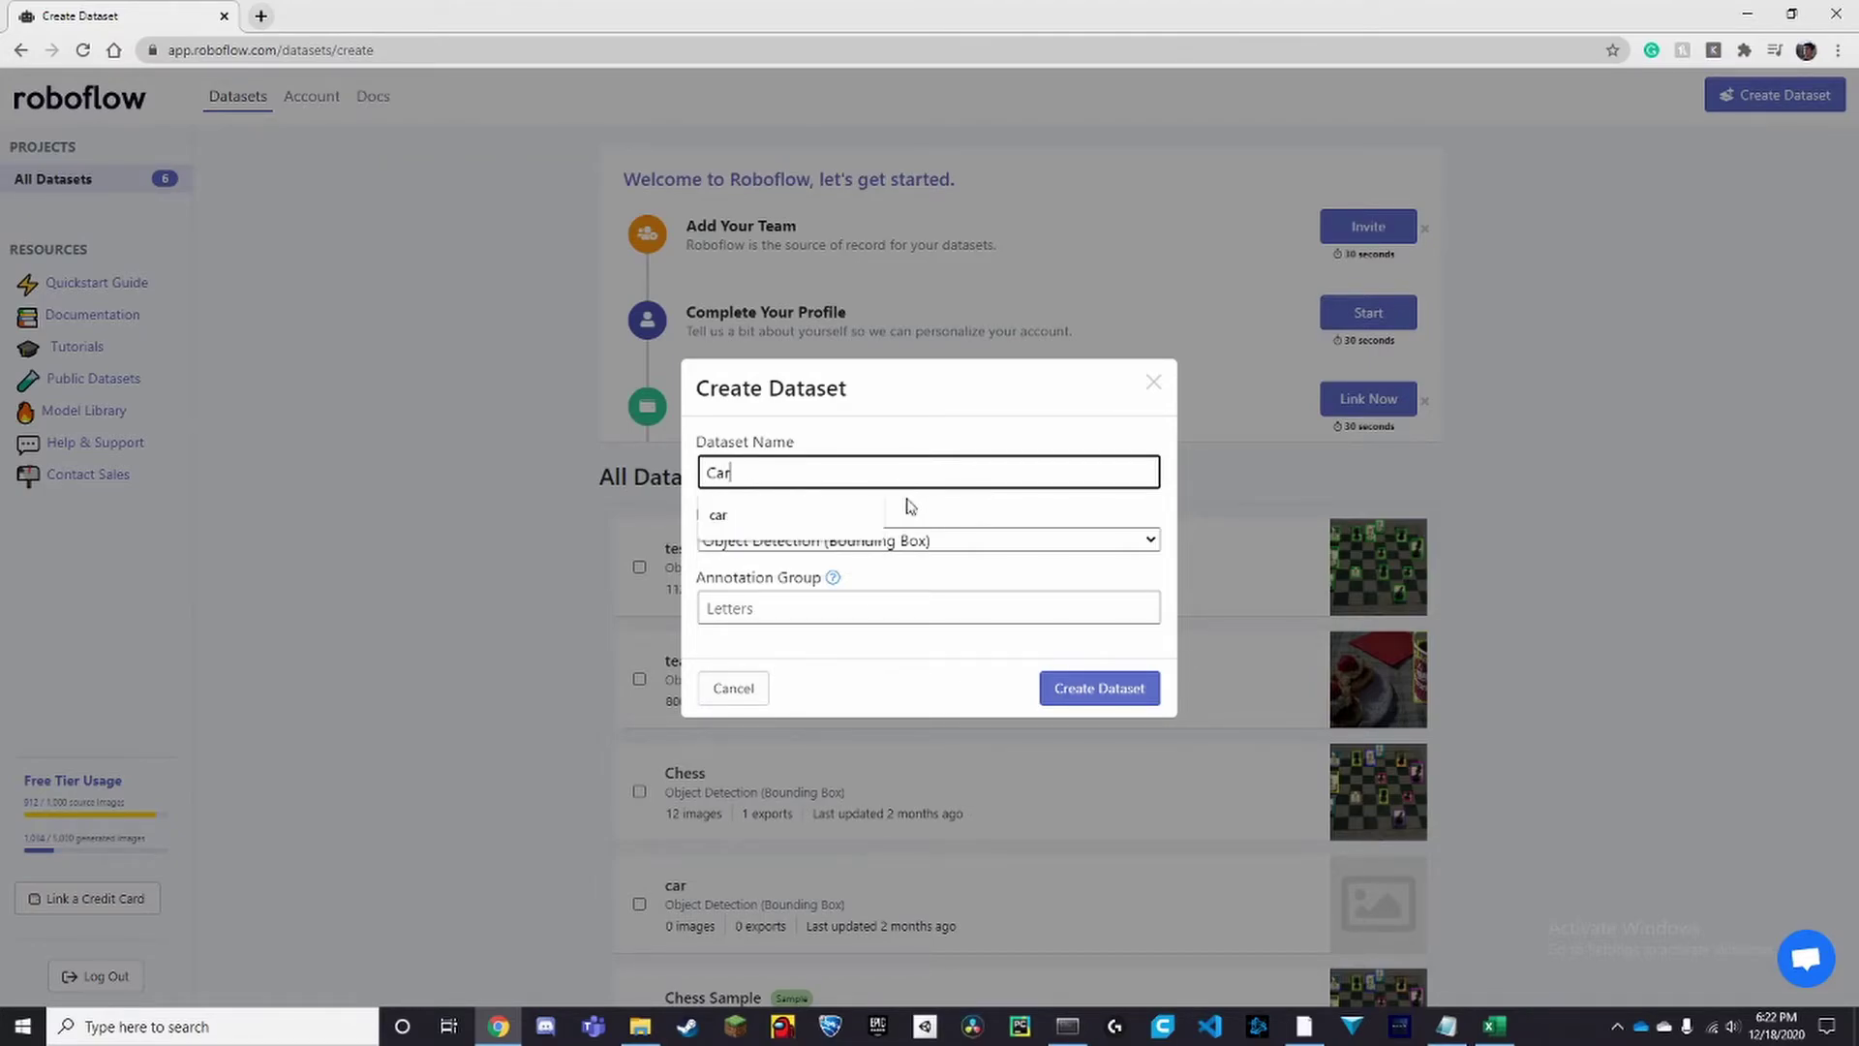
pyautogui.write('r')
pyautogui.click(826, 601)
pyautogui.click(1002, 668)
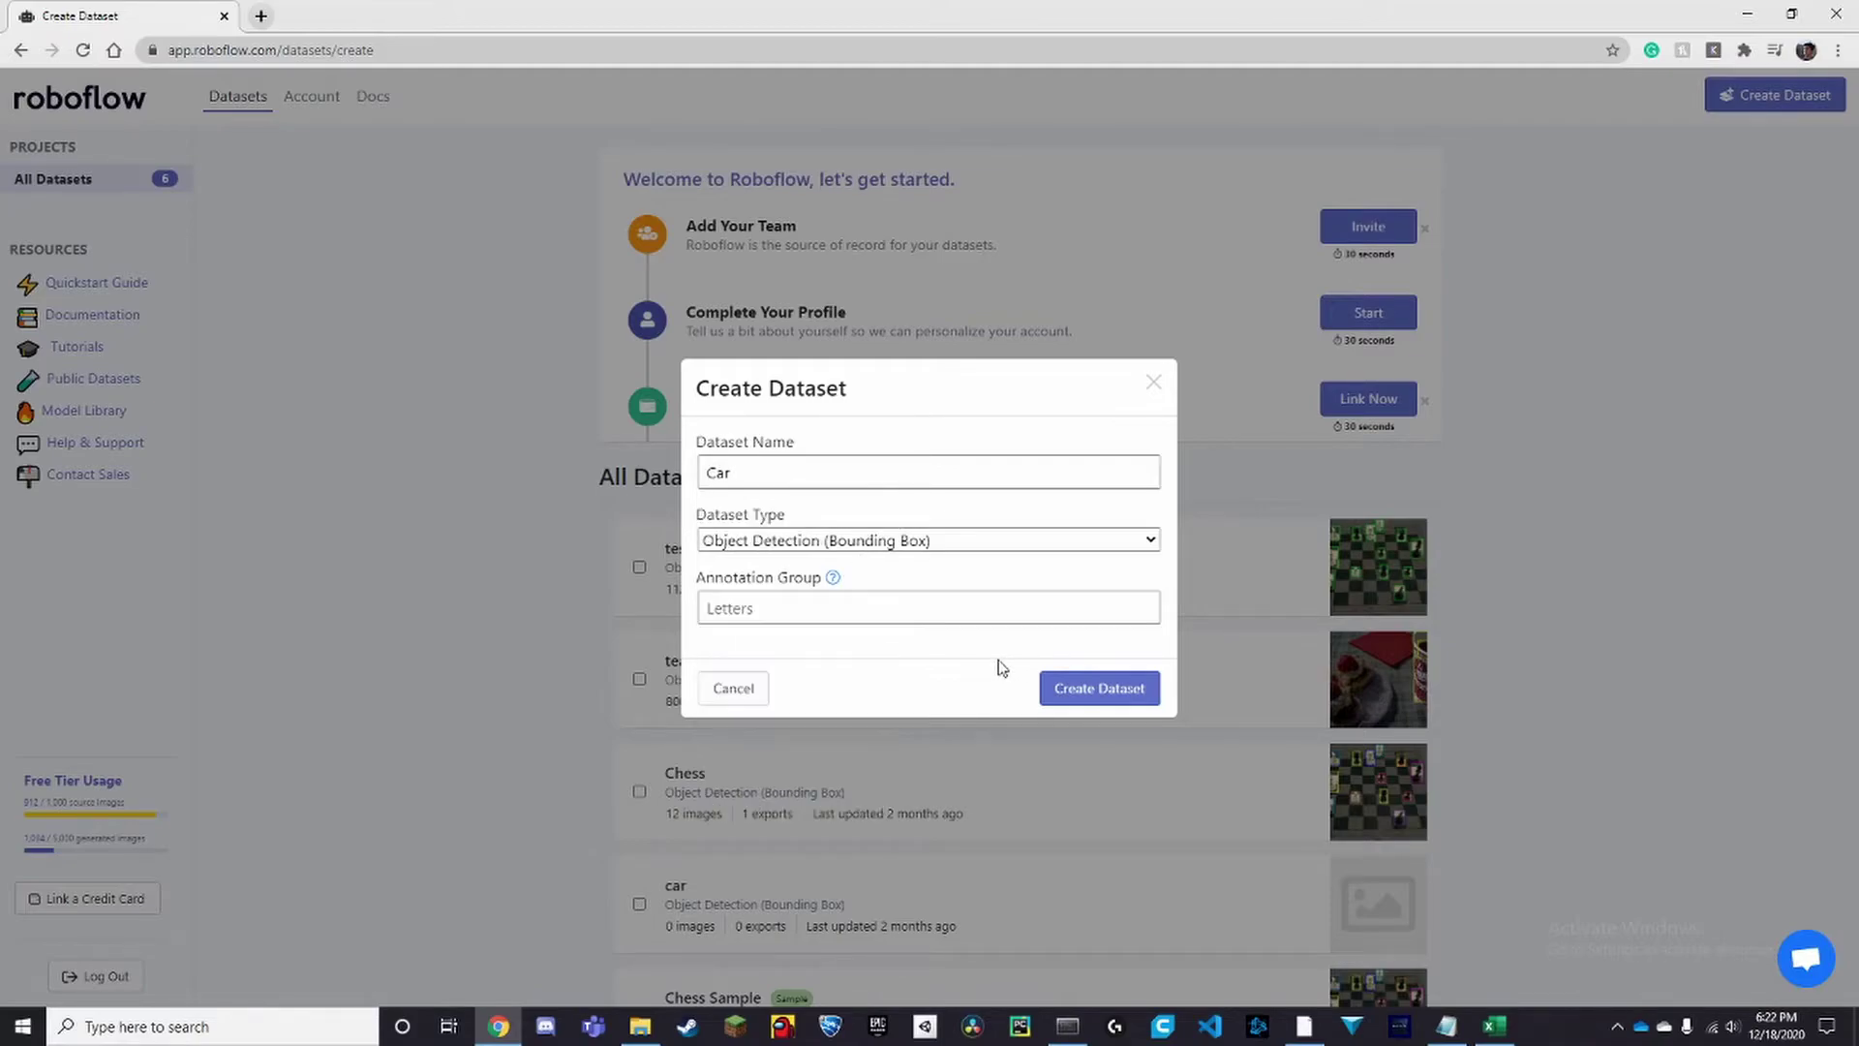
pyautogui.click(1084, 683)
pyautogui.click(767, 605)
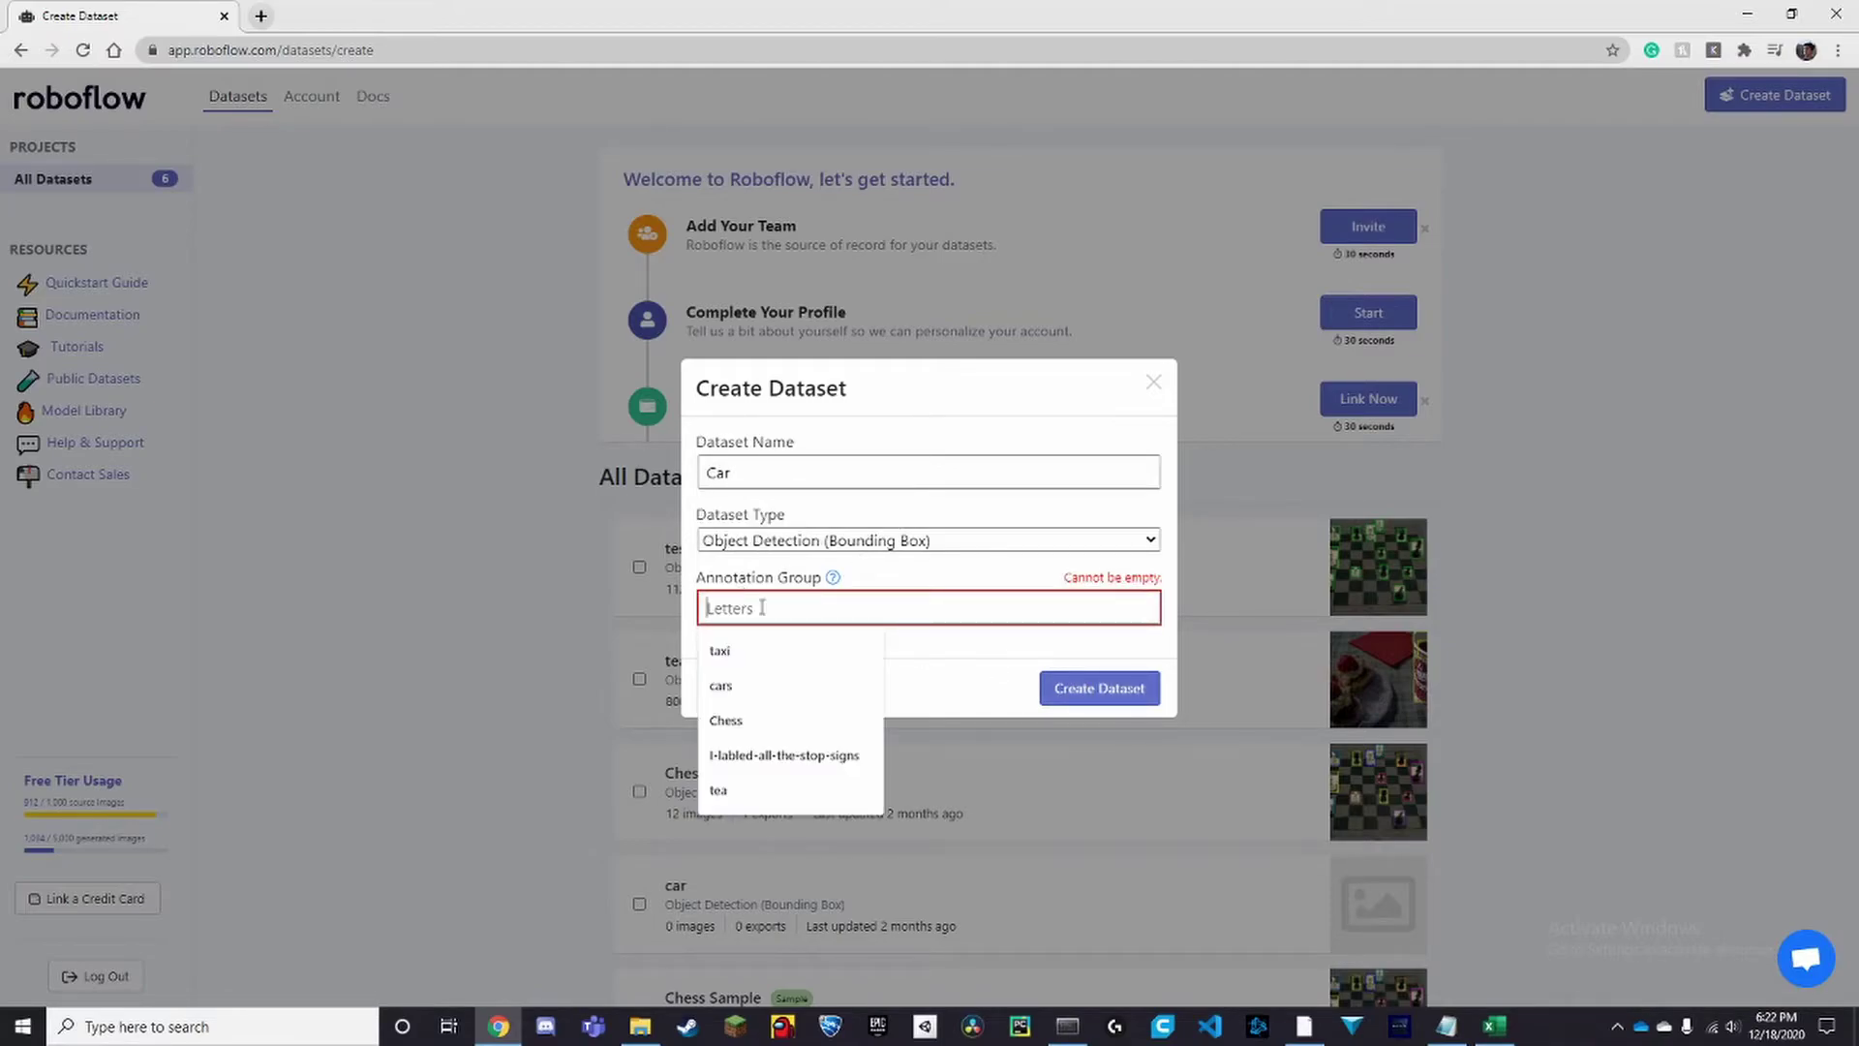
pyautogui.write('Car')
pyautogui.click(1087, 689)
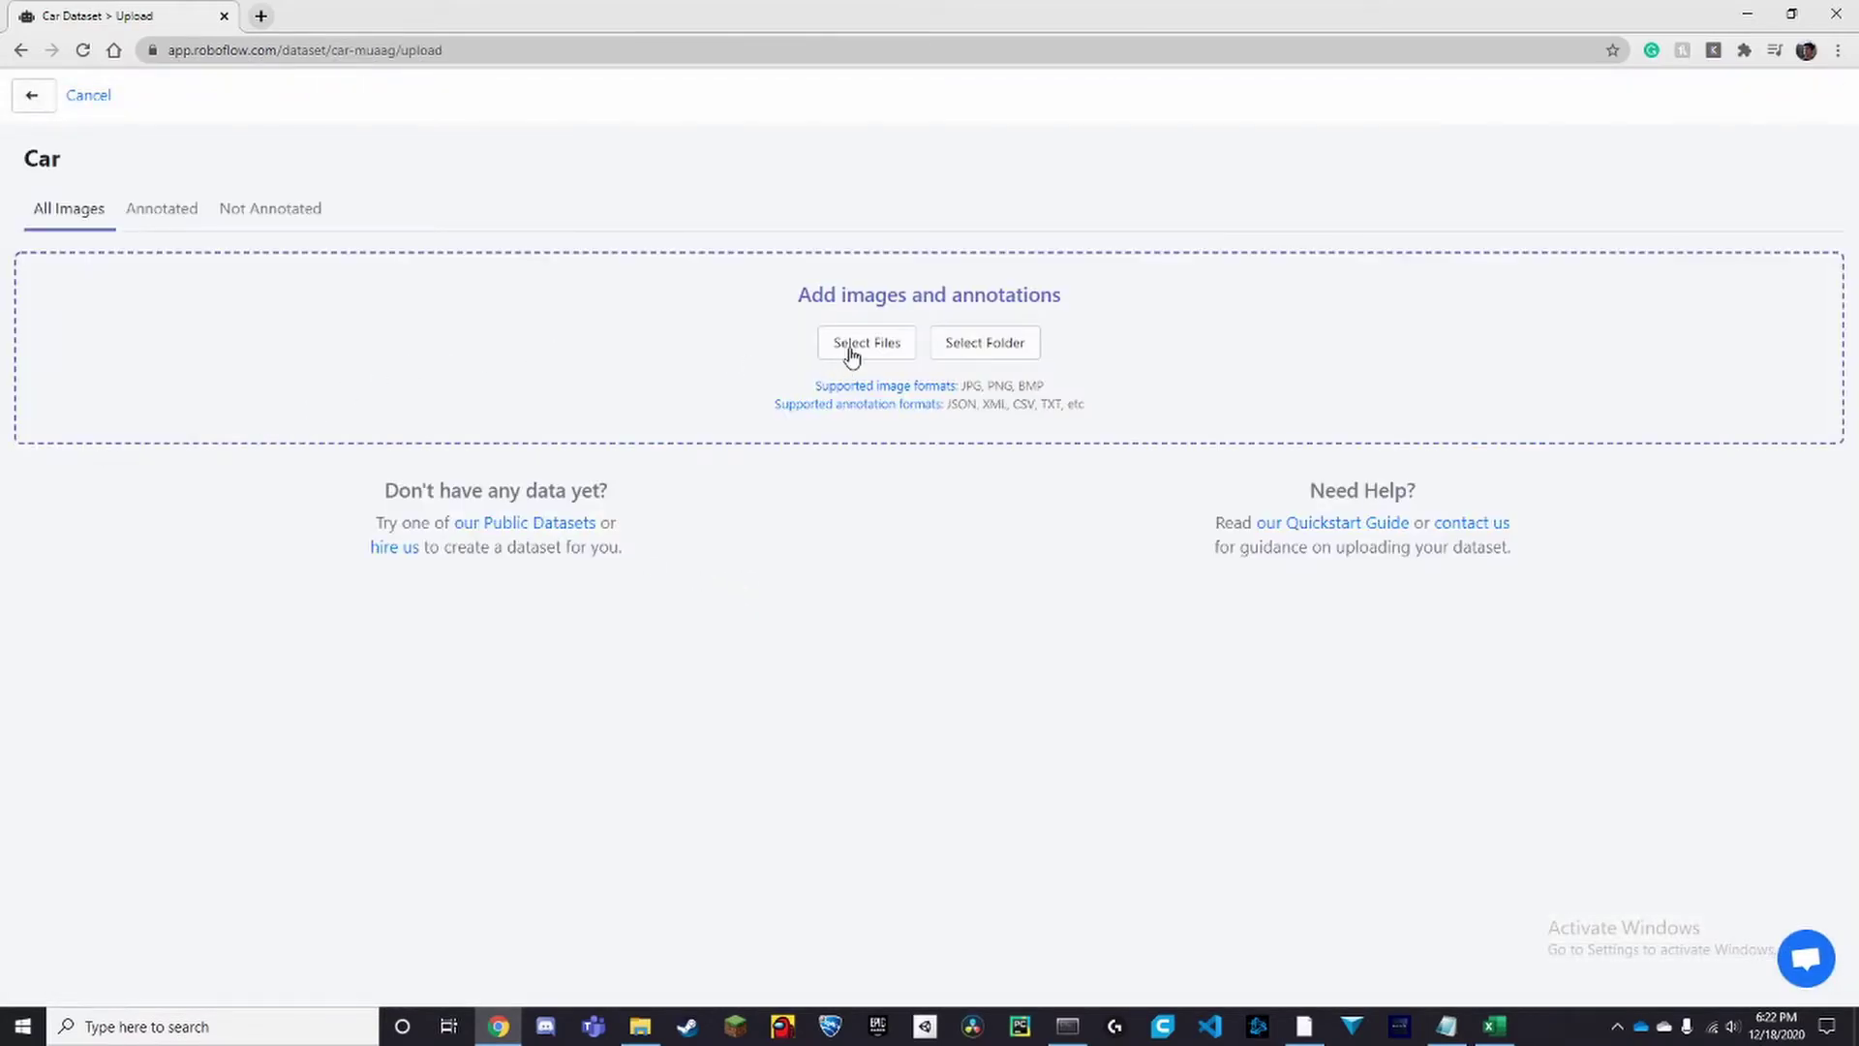
# Start a folder upload for the Car dataset and browse to Softwares\OIDv4_ToolKit\OID\Dataset\train on Local Disk (C:)
pyautogui.click(1012, 351)
pyautogui.click(241, 167)
pyautogui.doubleClick(241, 167)
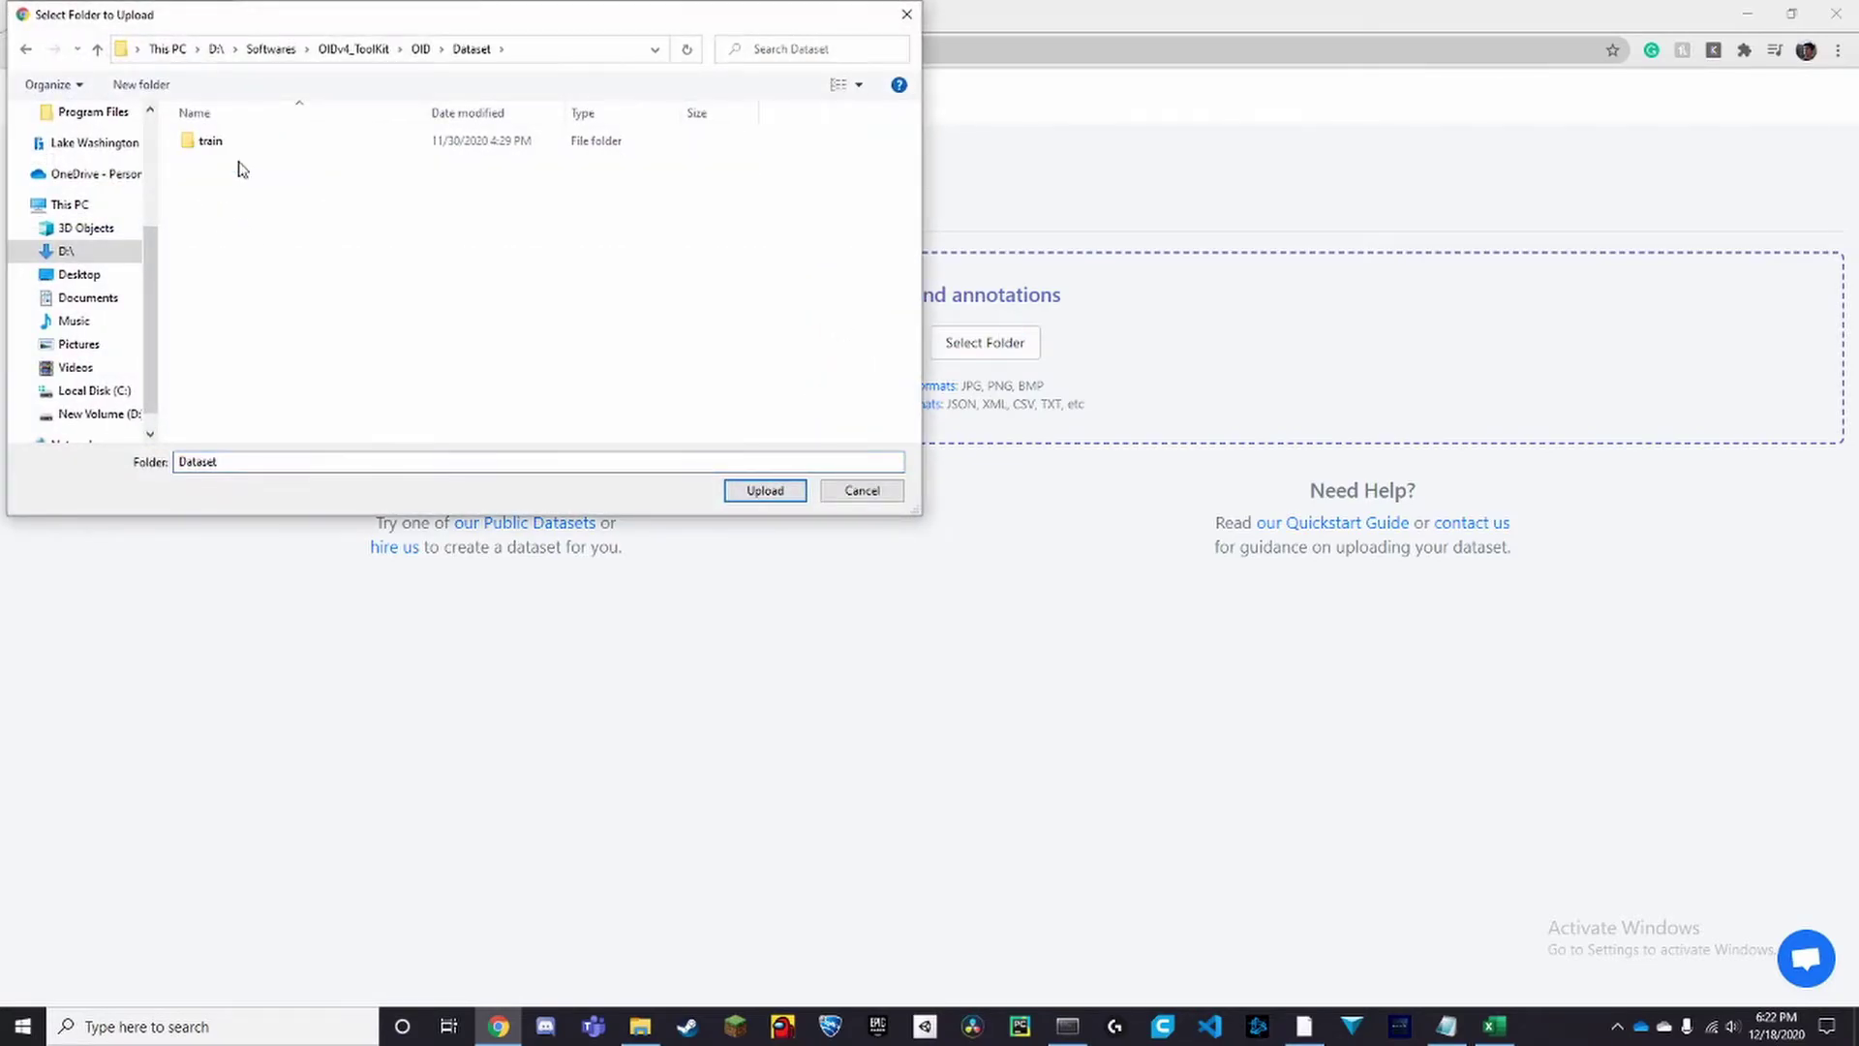
pyautogui.click(103, 397)
pyautogui.doubleClick(259, 282)
pyautogui.click(269, 143)
pyautogui.click(276, 142)
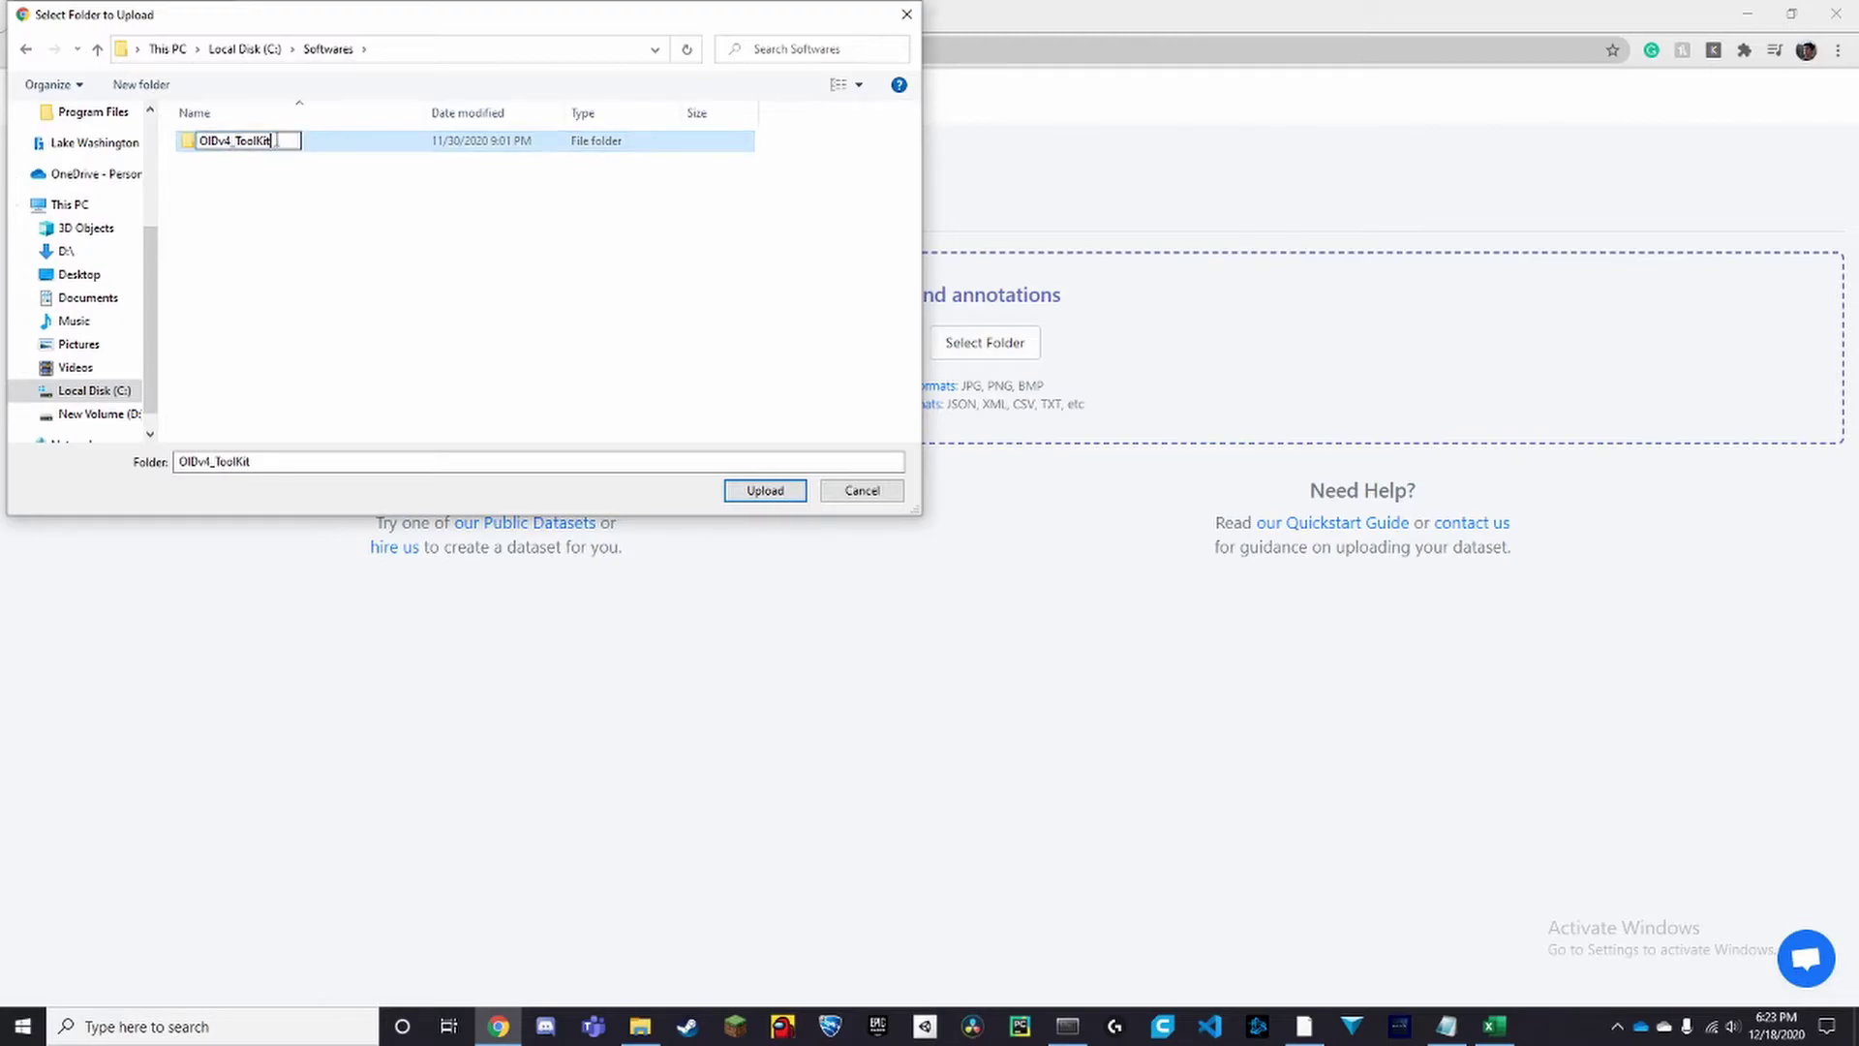
pyautogui.doubleClick(334, 145)
pyautogui.click(260, 184)
pyautogui.doubleClick(259, 184)
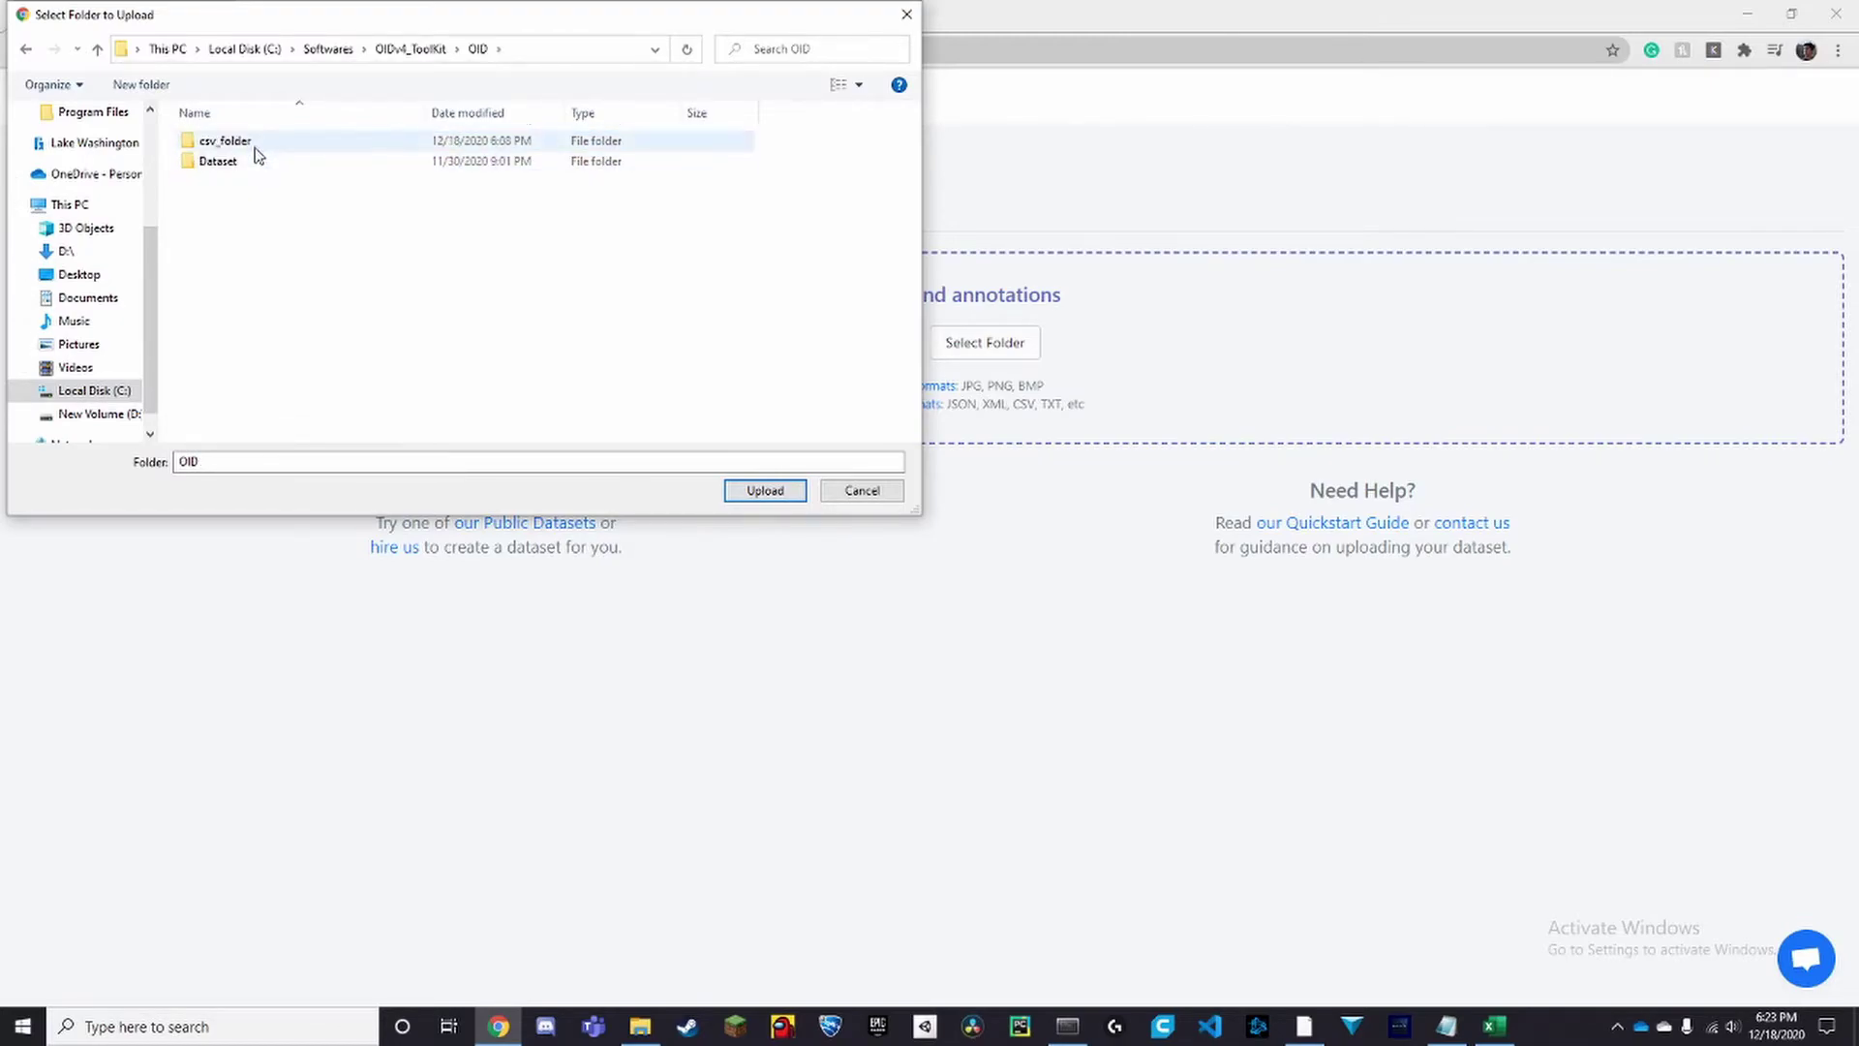
pyautogui.doubleClick(257, 162)
pyautogui.doubleClick(265, 143)
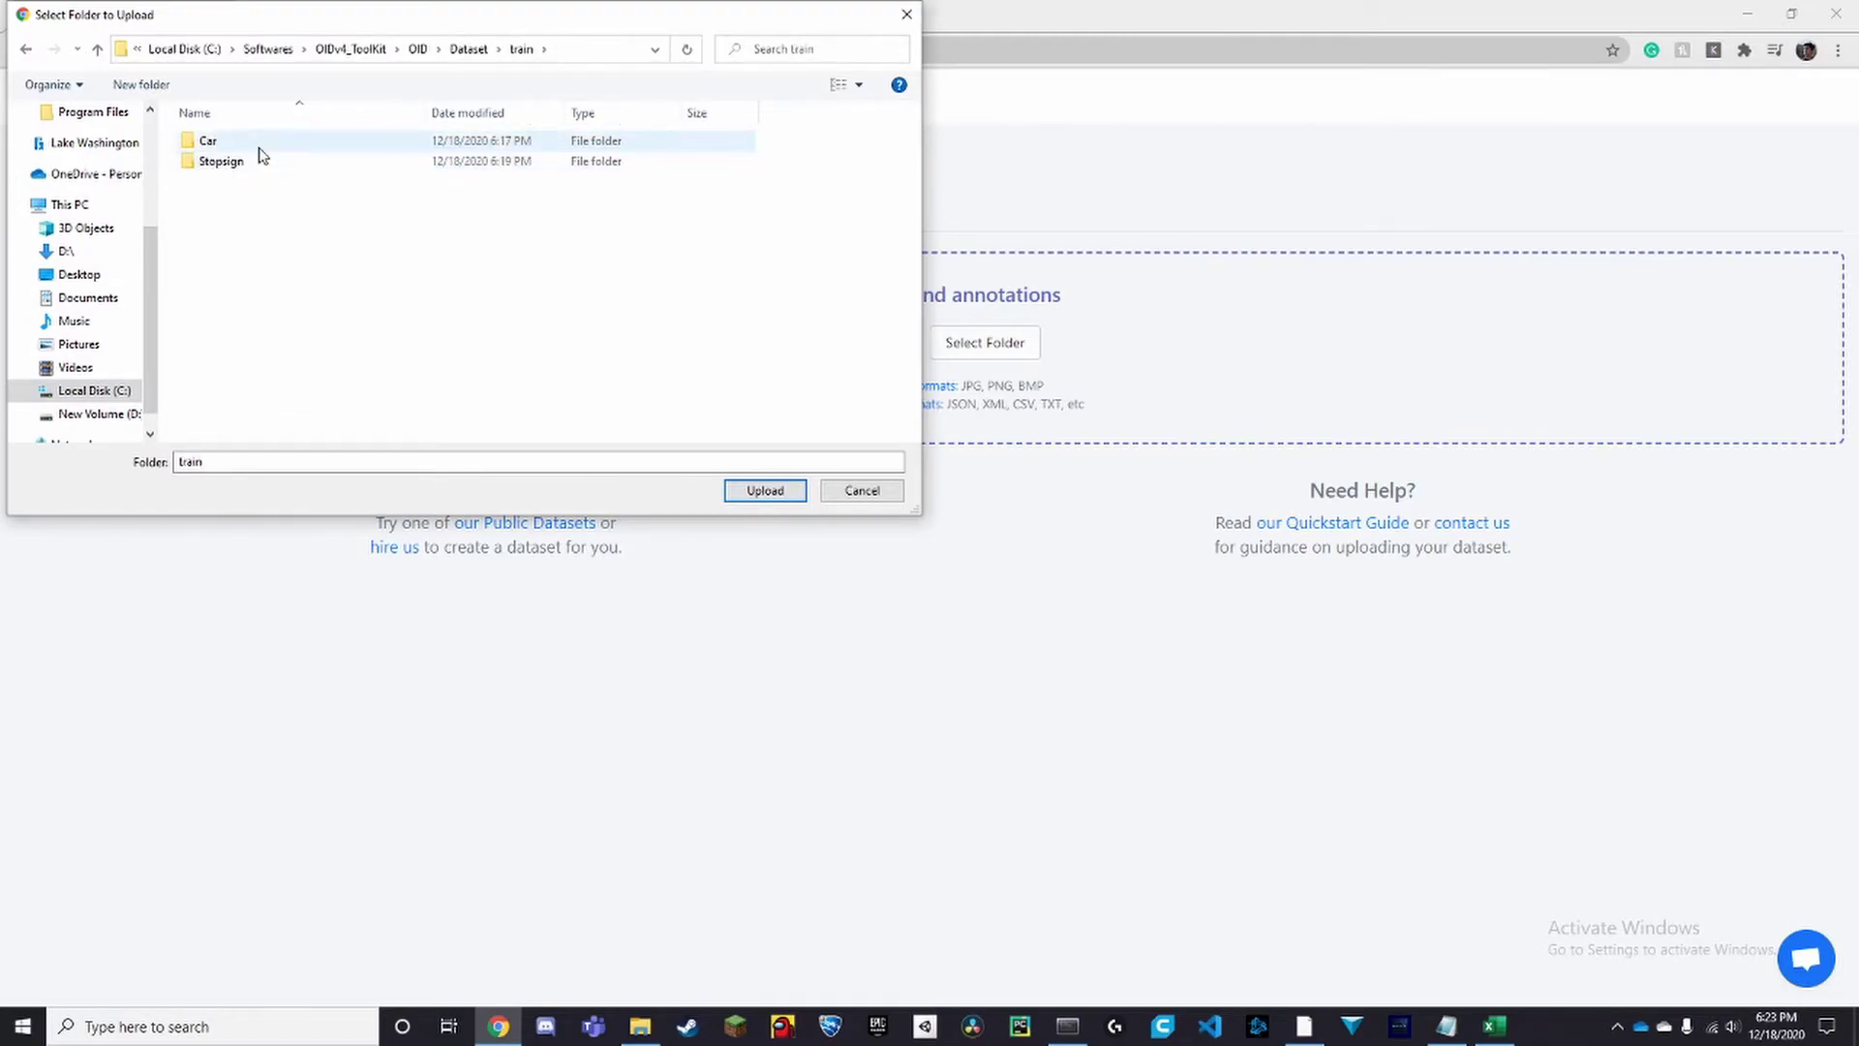
# Upload the Car folder and finish the upload with the images split 70% train, 20% valid and 10% test
pyautogui.click(261, 146)
pyautogui.click(765, 490)
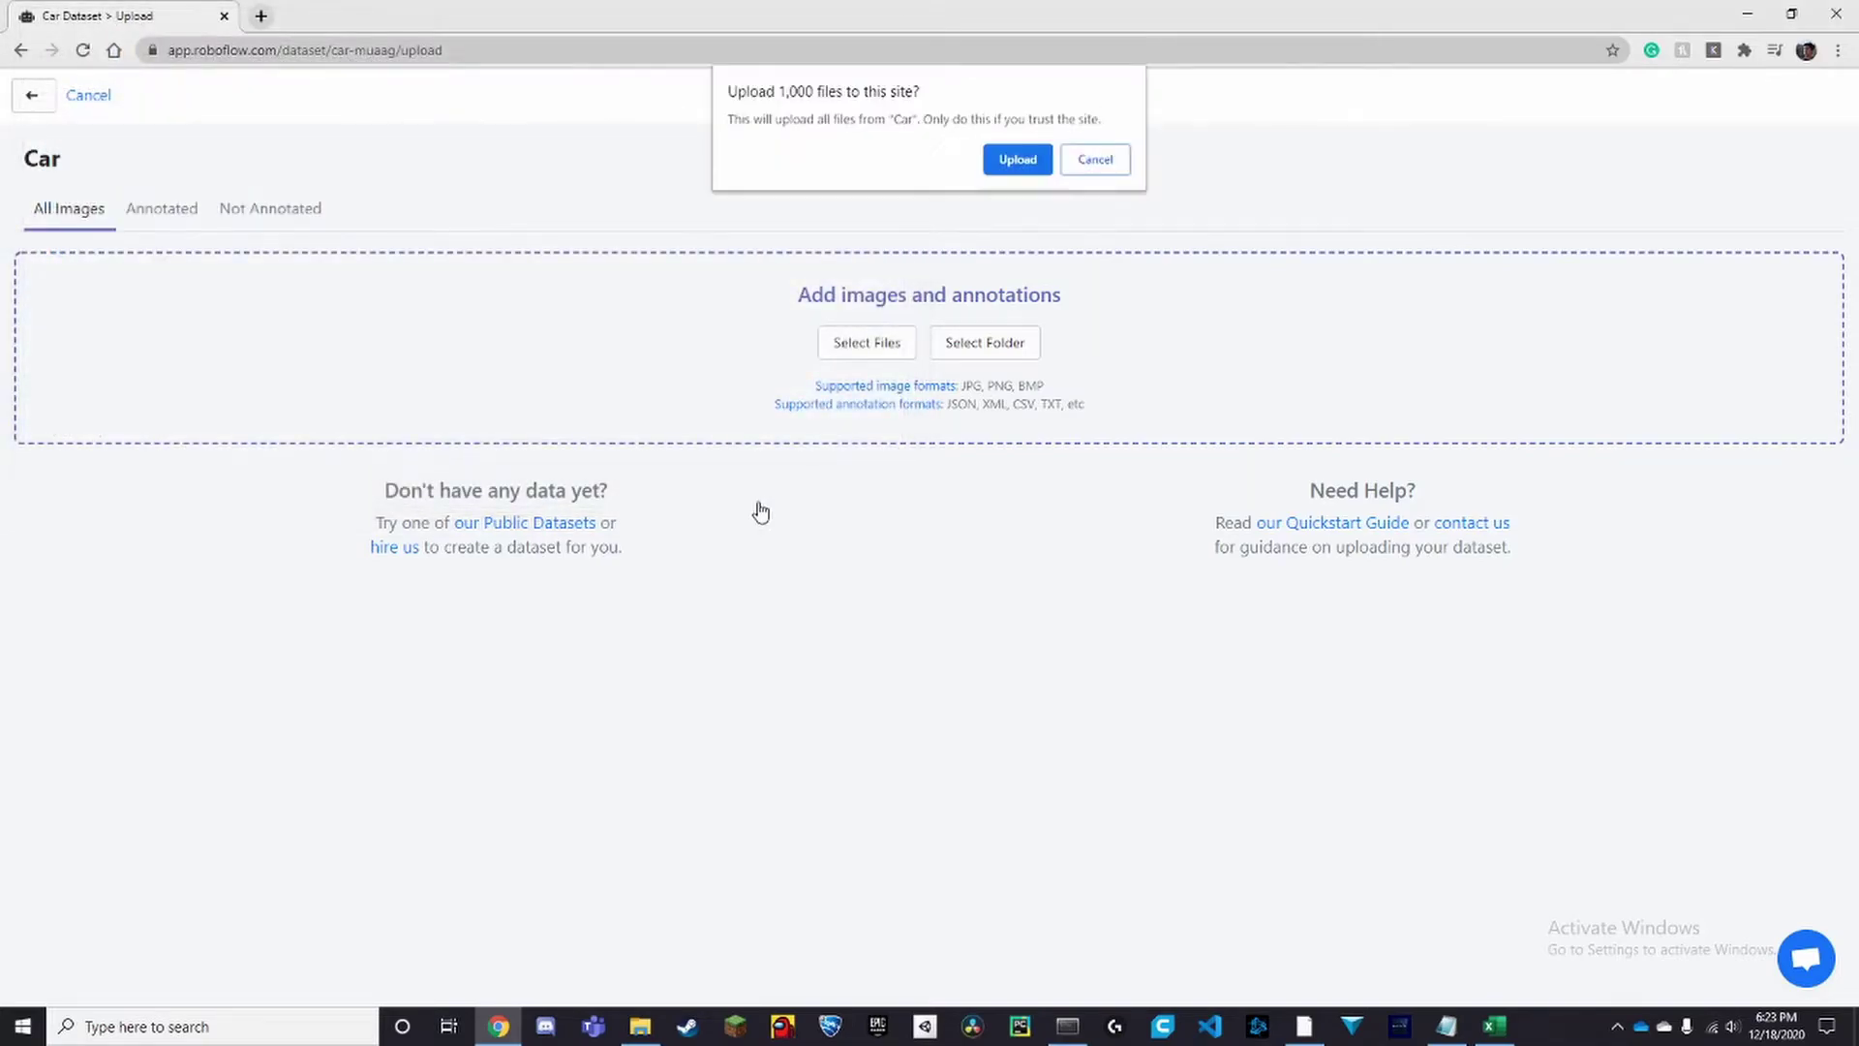
pyautogui.click(1018, 161)
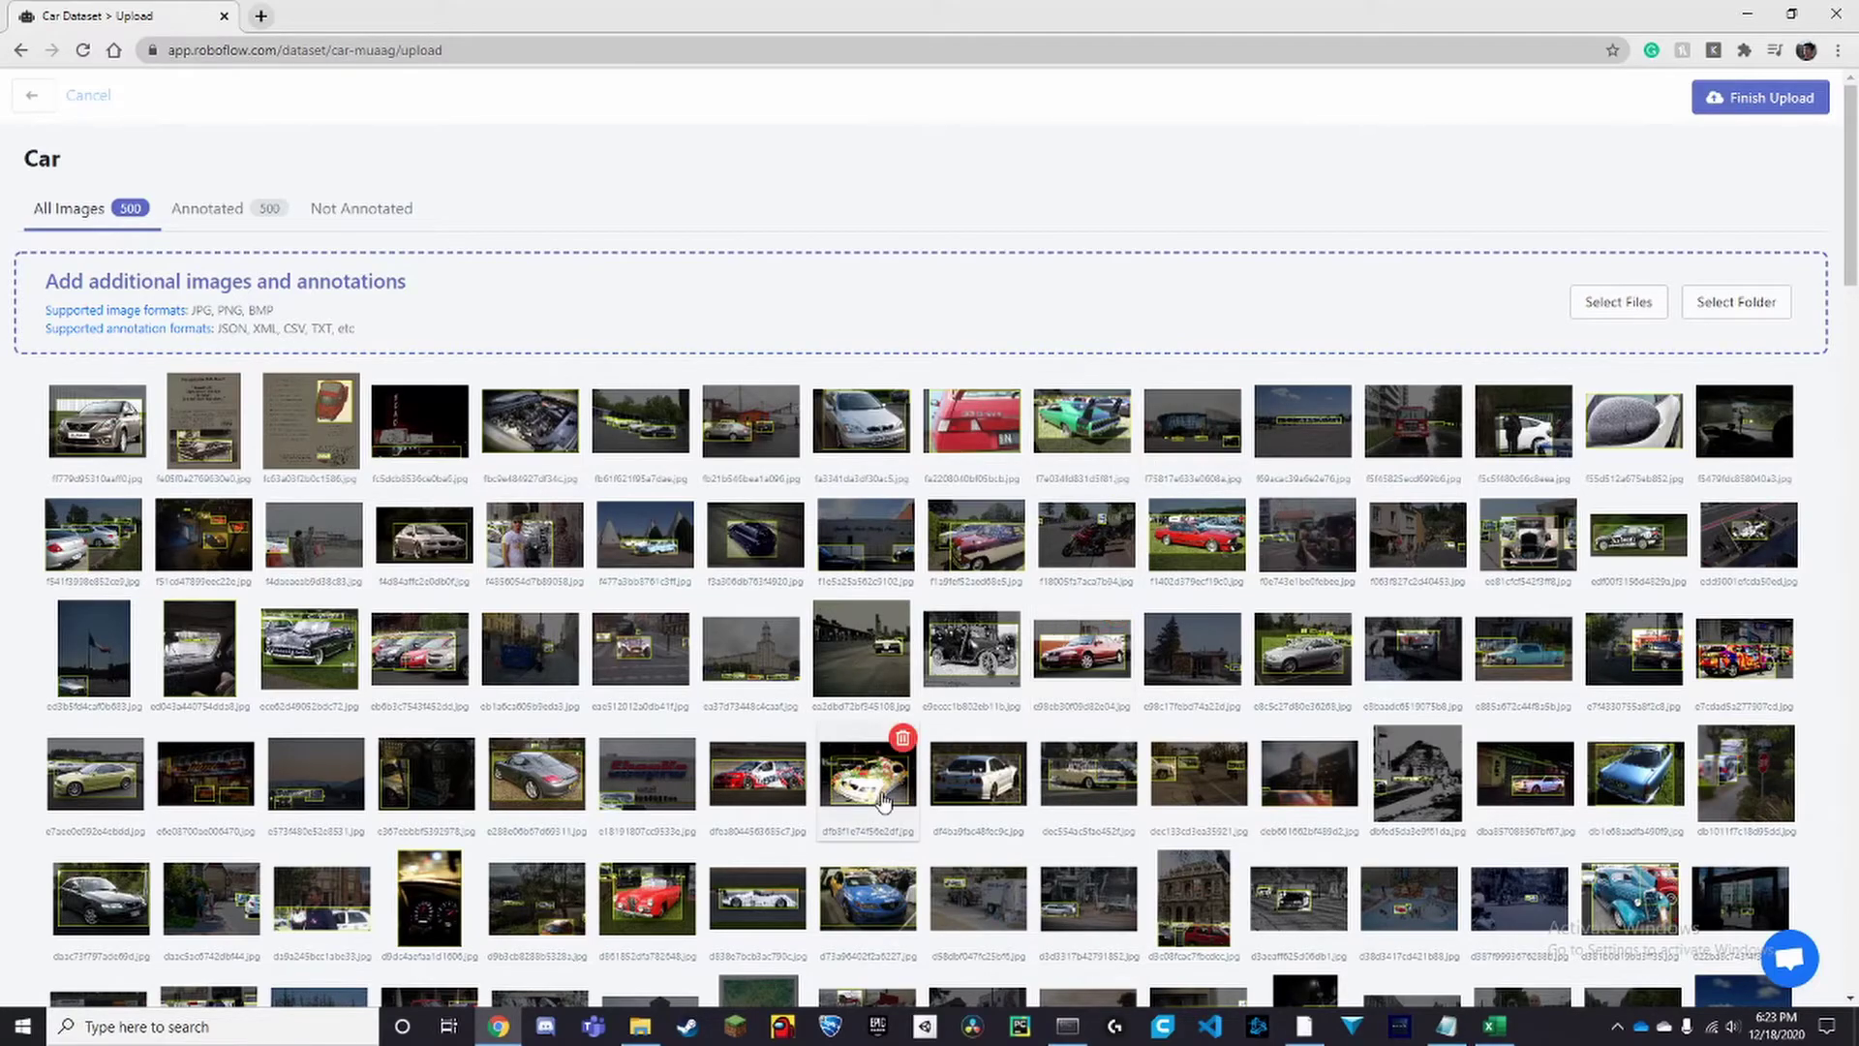
pyautogui.click(1731, 106)
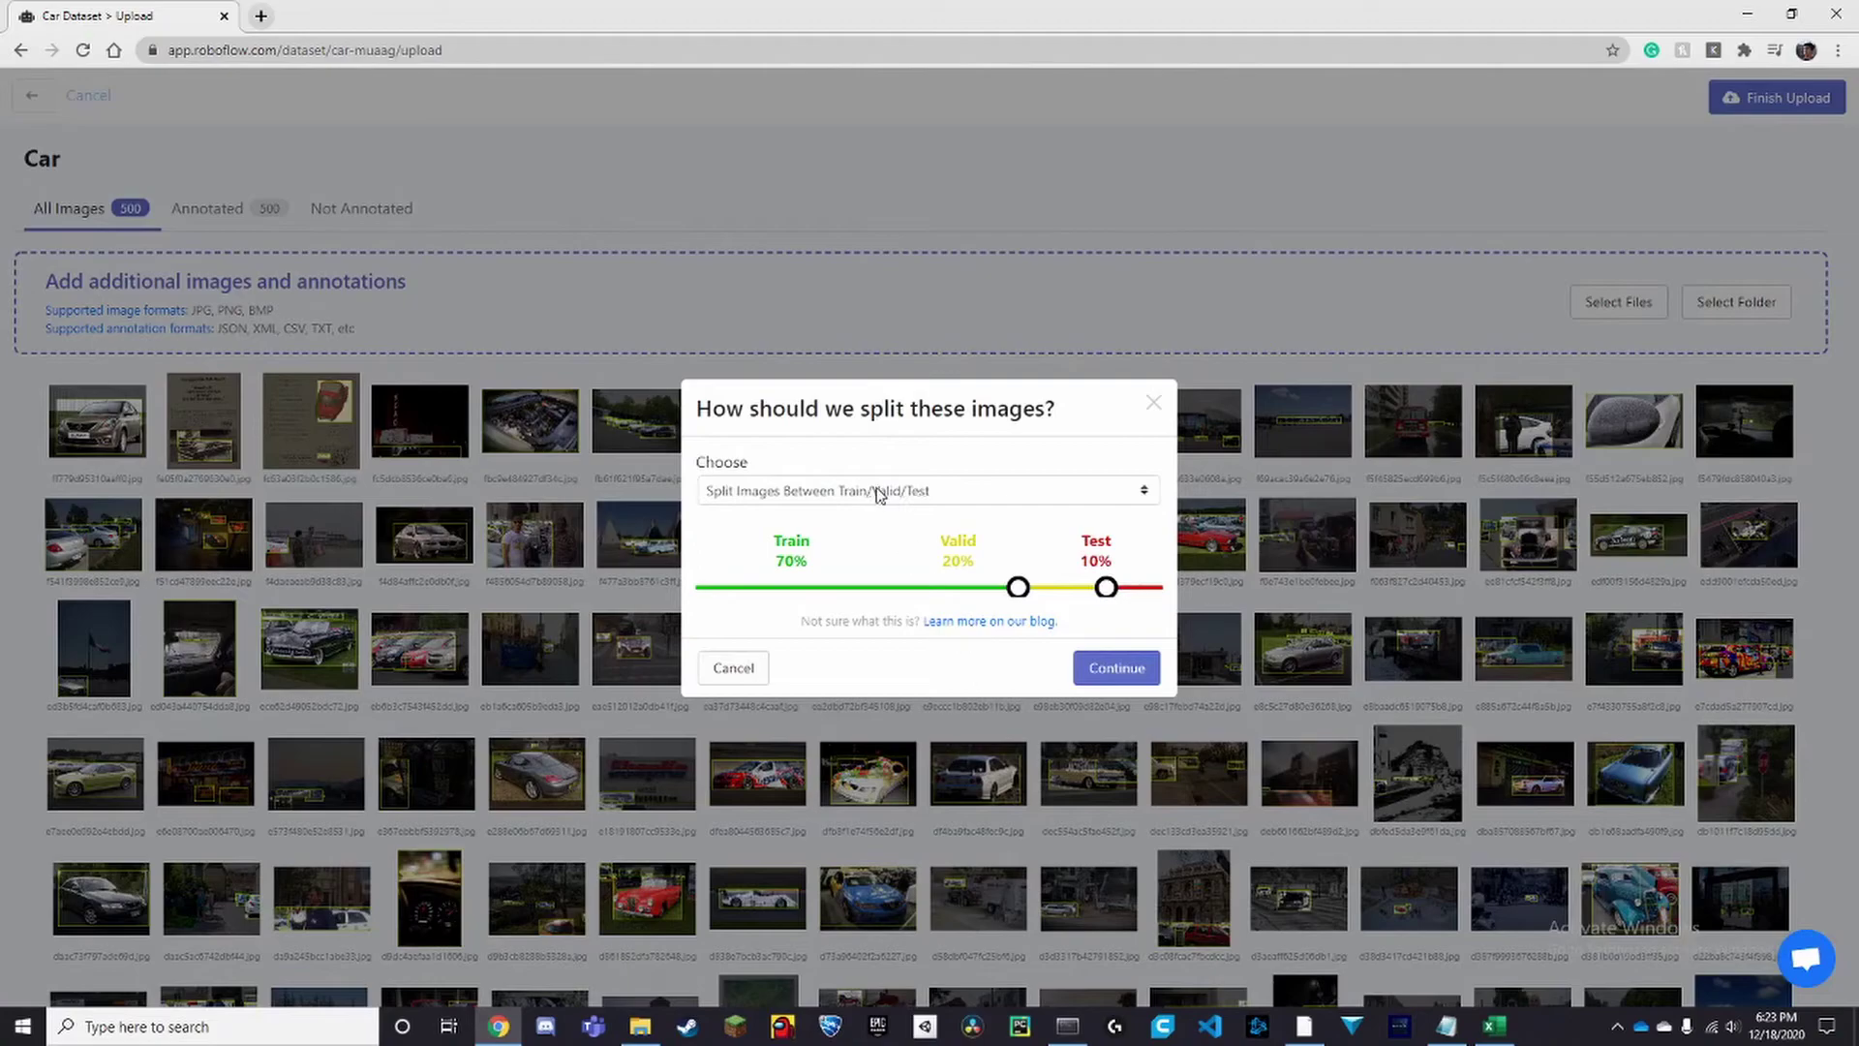
pyautogui.click(1118, 668)
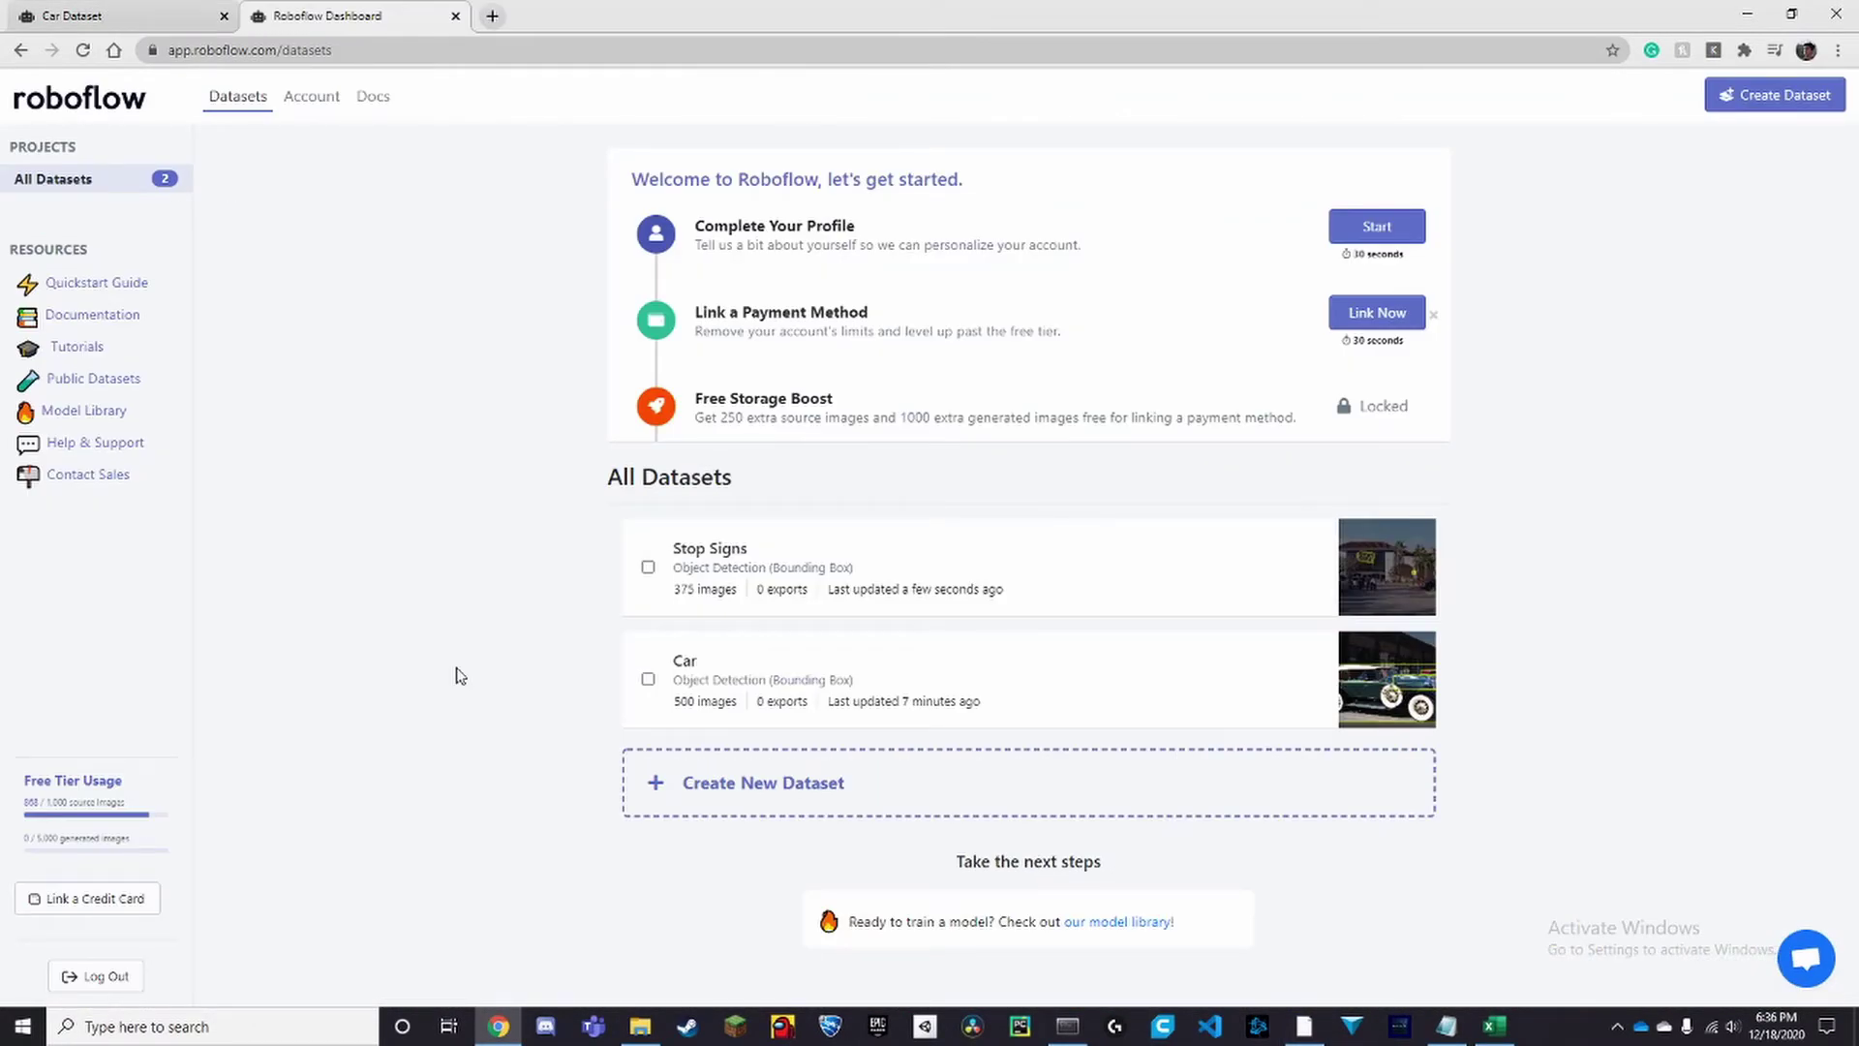
# Merge the Car and Stop Signs datasets into a new dataset named "Smart Dashcam" with the annotation group Stop-Signs-Car
pyautogui.click(648, 679)
pyautogui.click(648, 567)
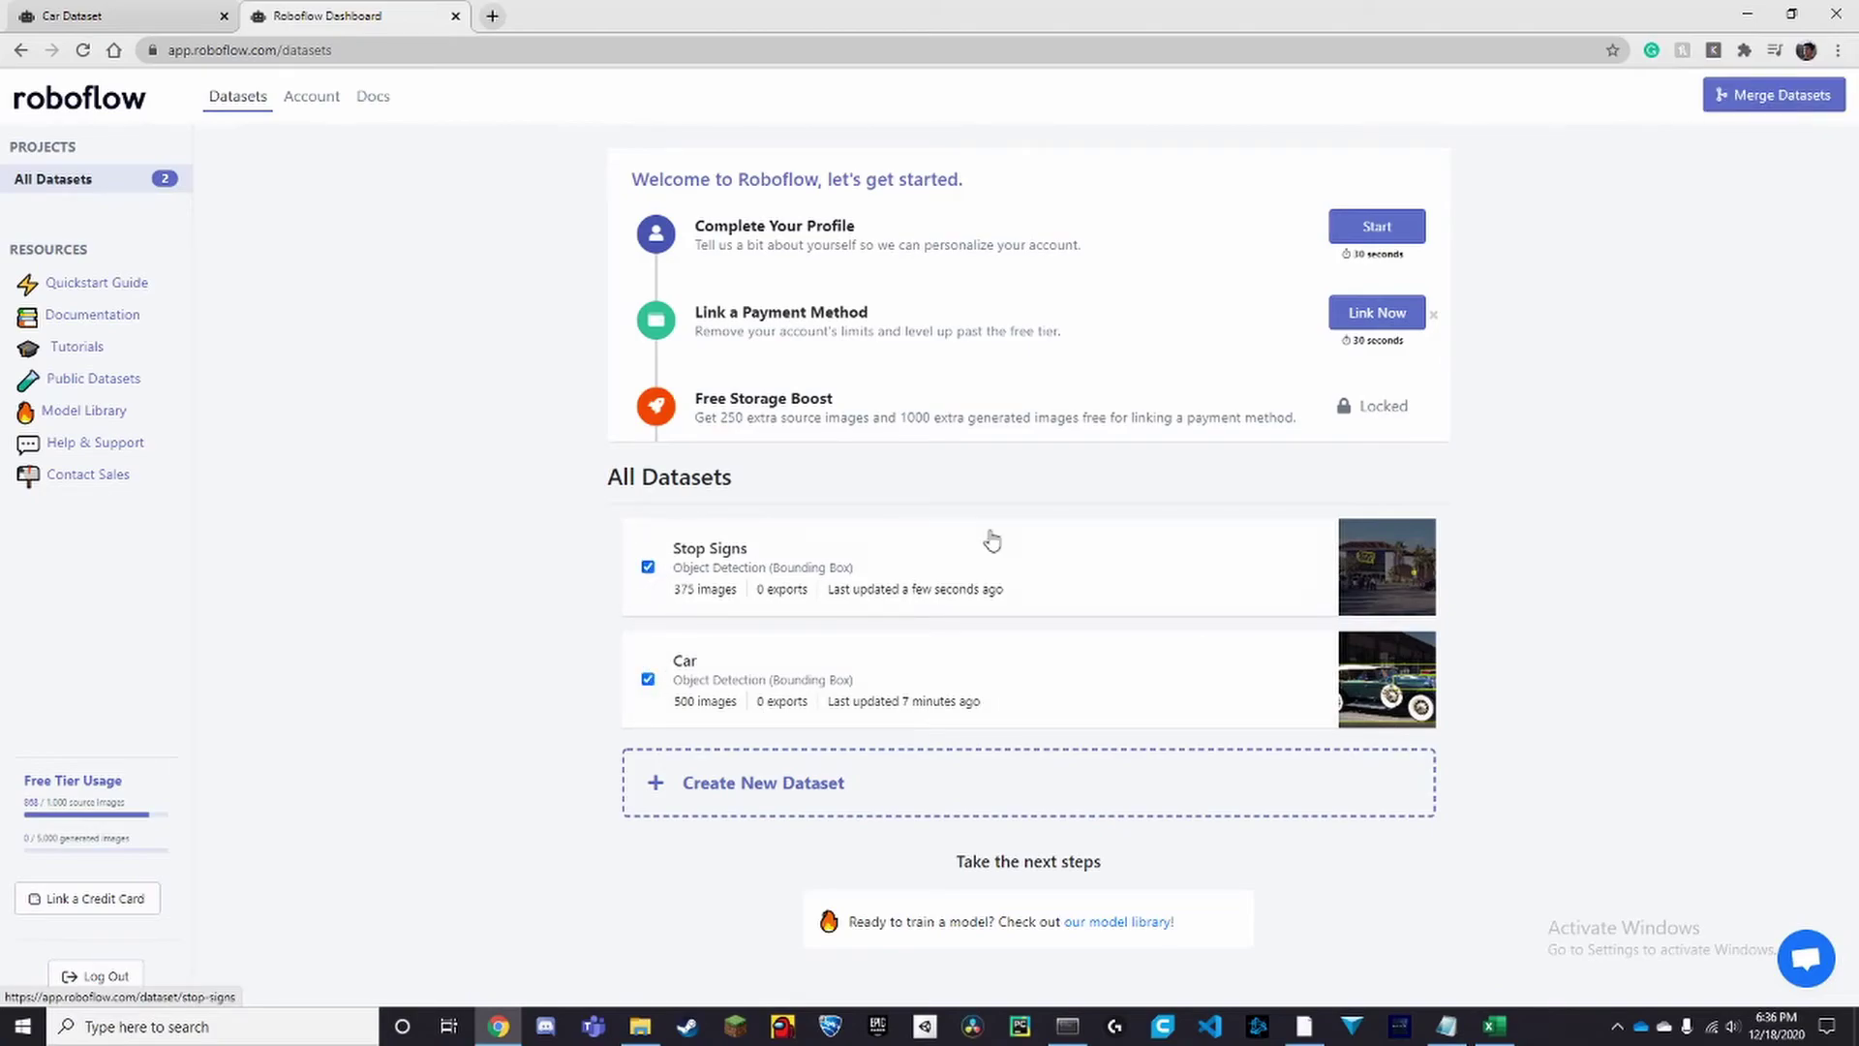
pyautogui.click(1804, 105)
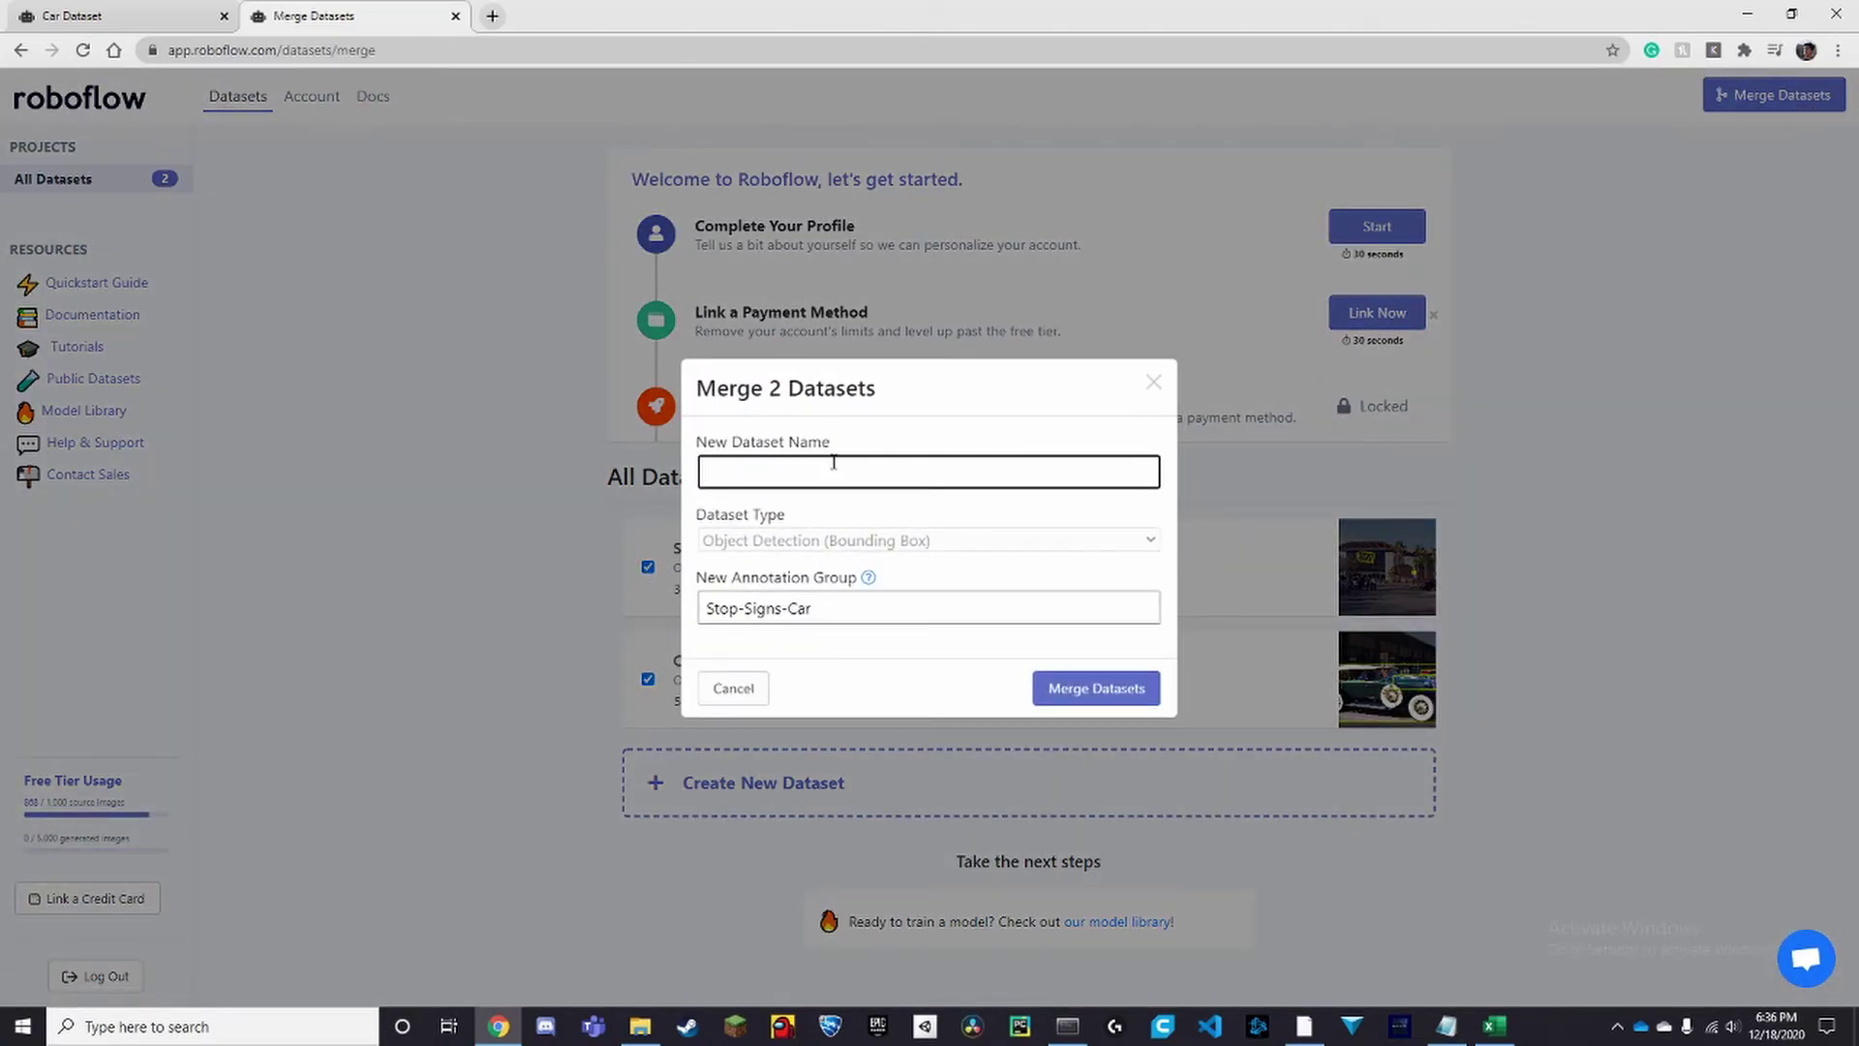
pyautogui.write('Smart Dashcam')
pyautogui.click(1092, 689)
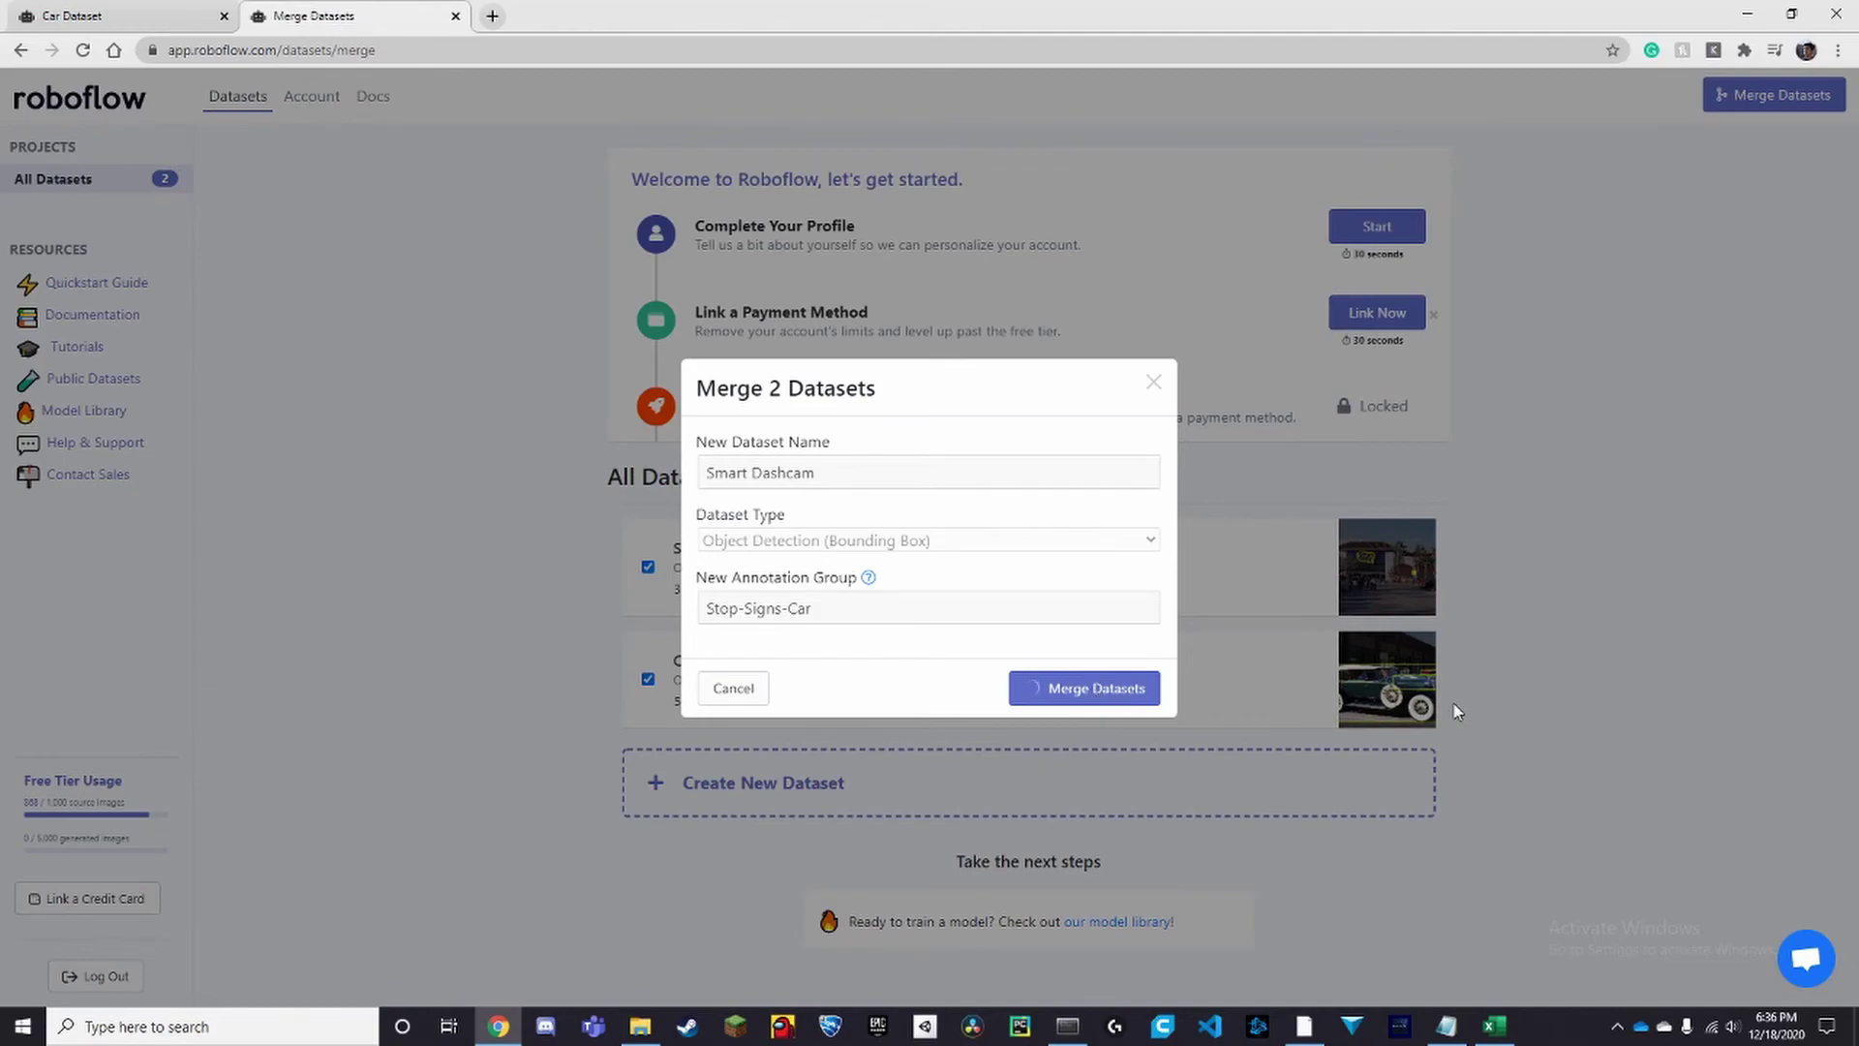